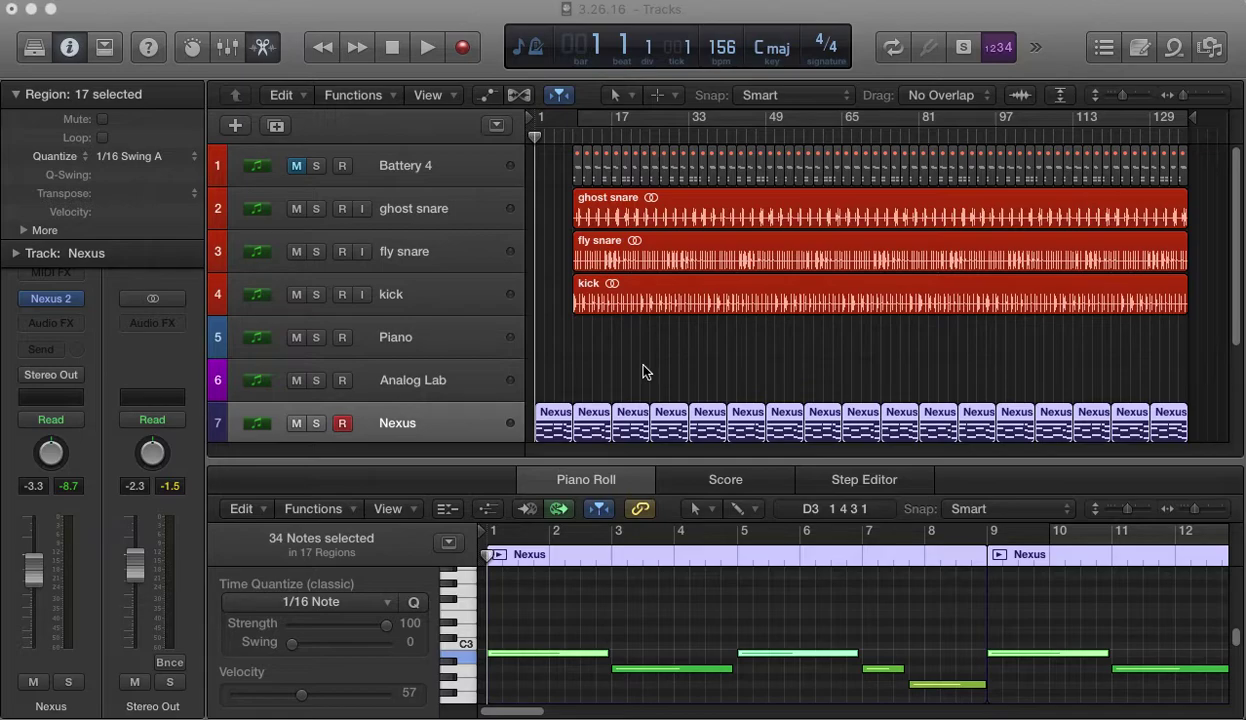
- Deselect all regions in the arrangement
scroll(640, 330, "down", 3)
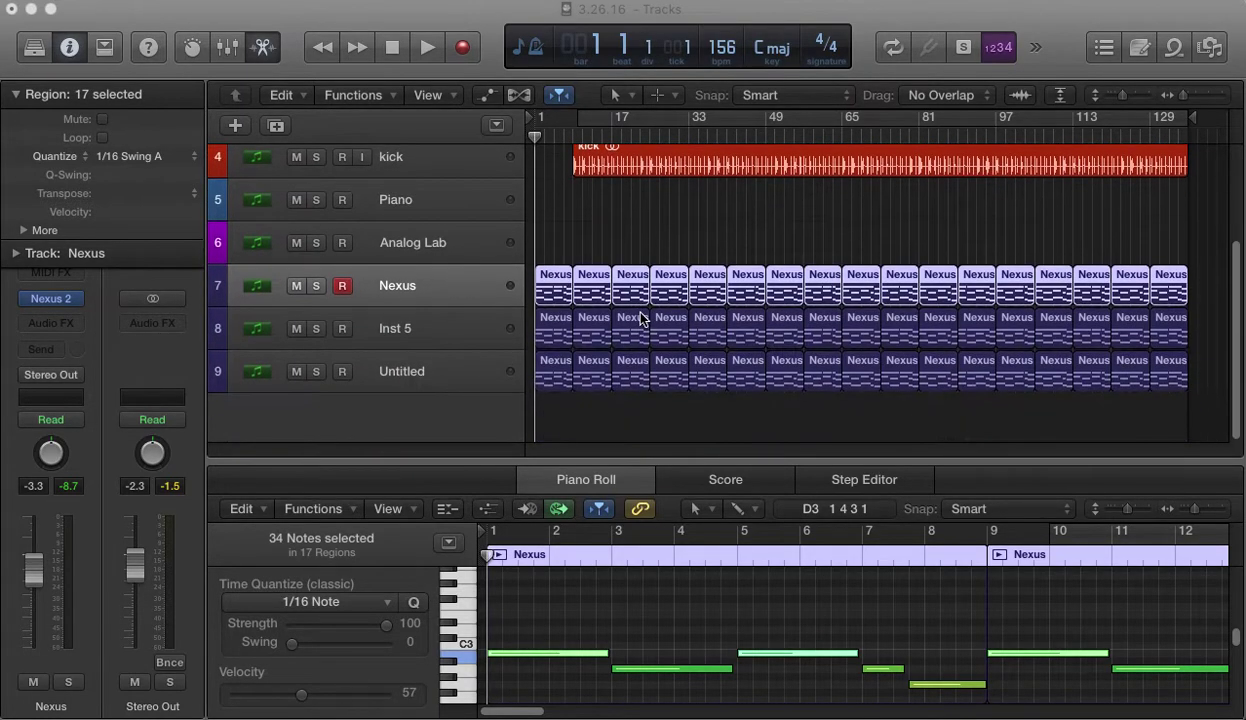
scroll(640, 315, "up", 3)
scroll(640, 318, "down", 3)
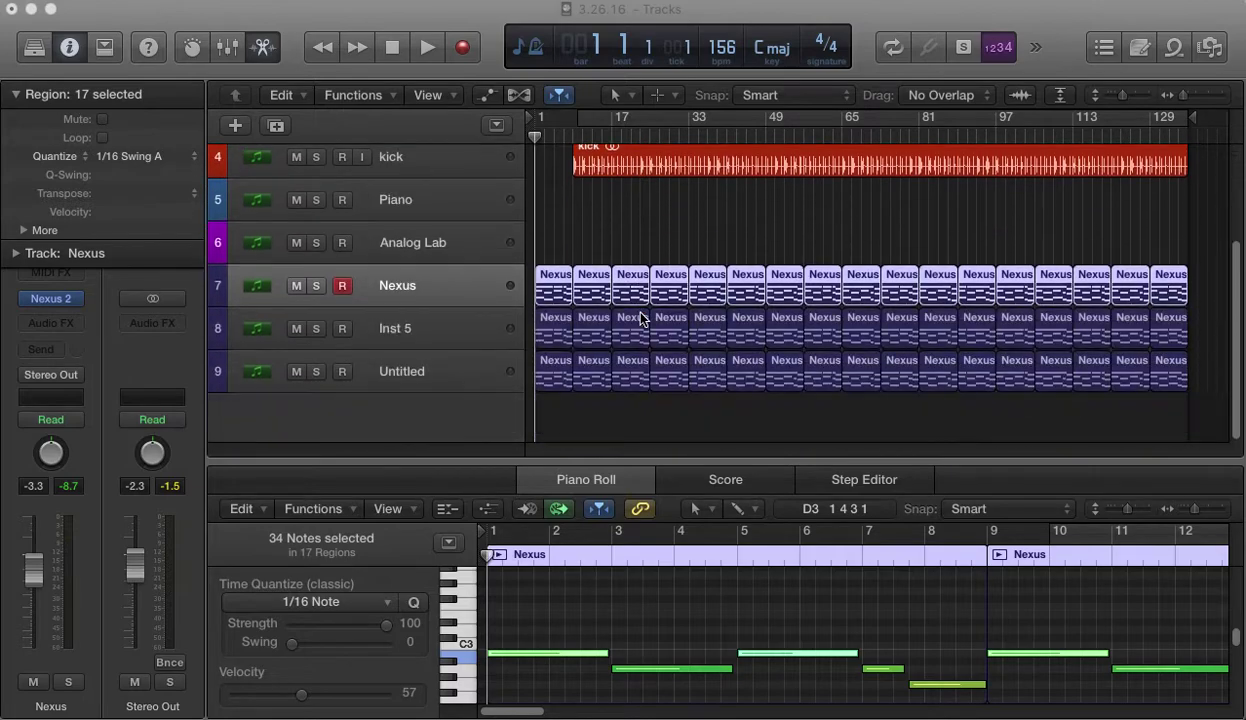
left_click(615, 220)
scroll(615, 220, "up", 3)
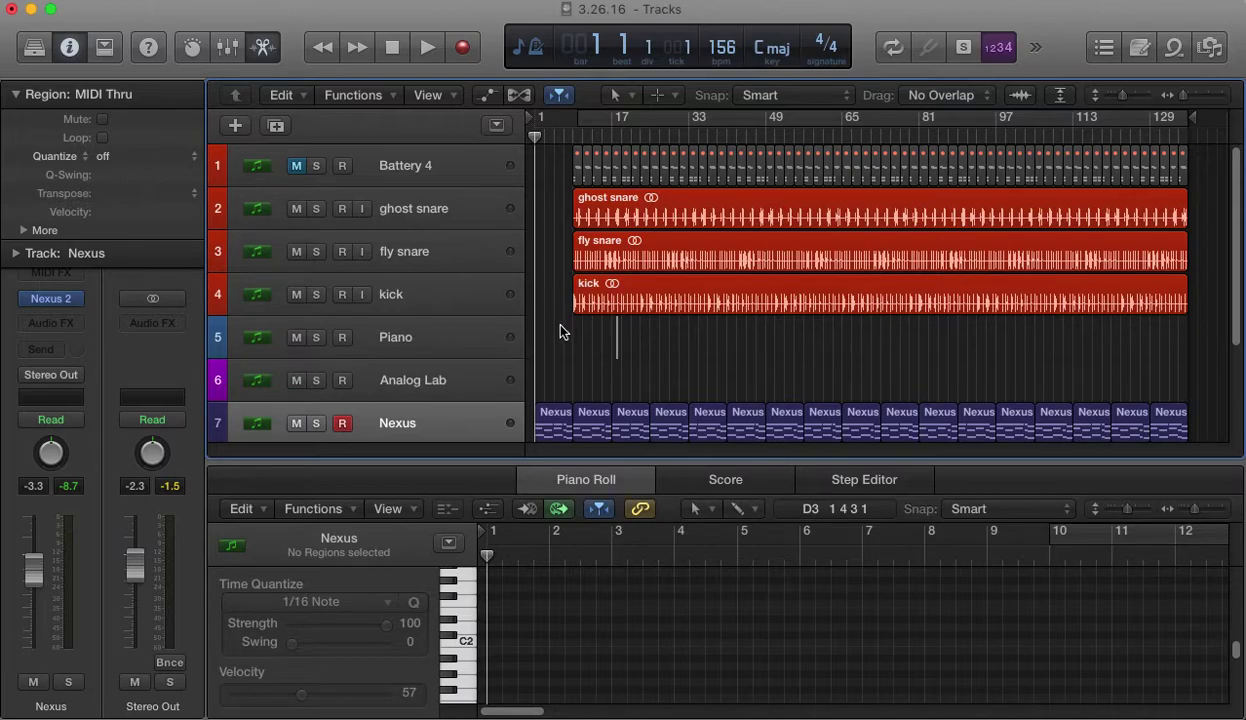
scroll(560, 331, "down", 1)
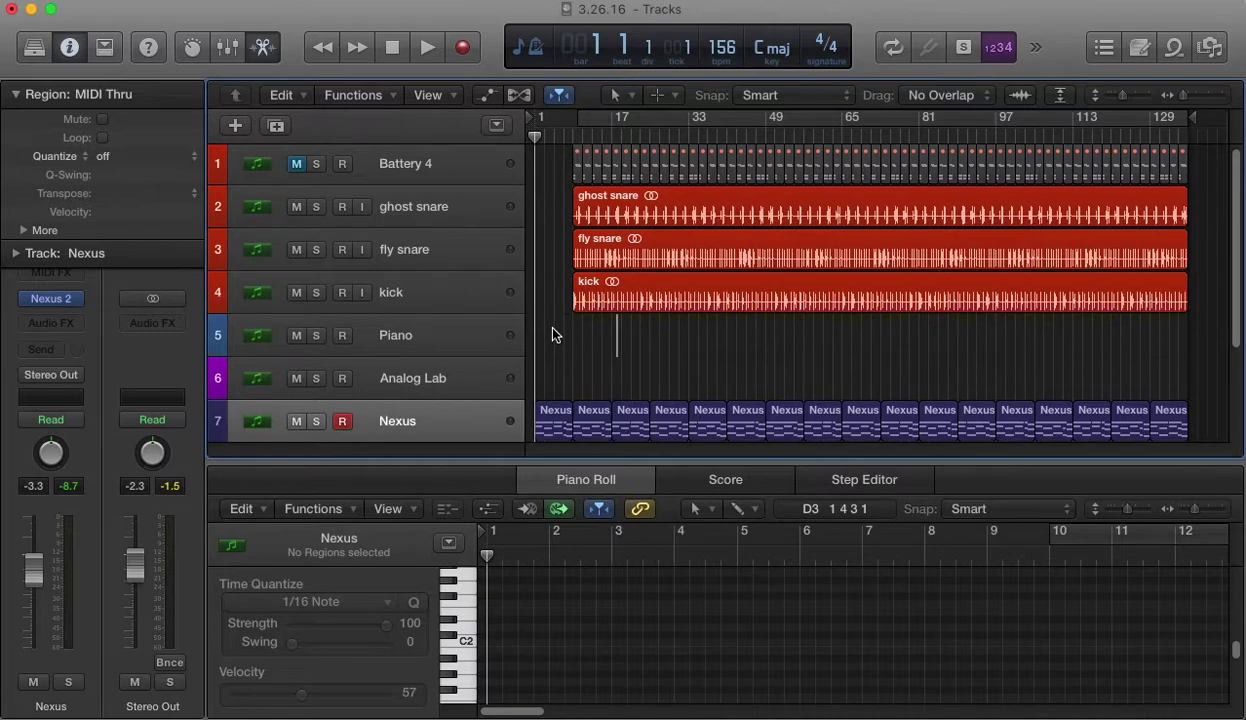
scroll(553, 332, "down", 5)
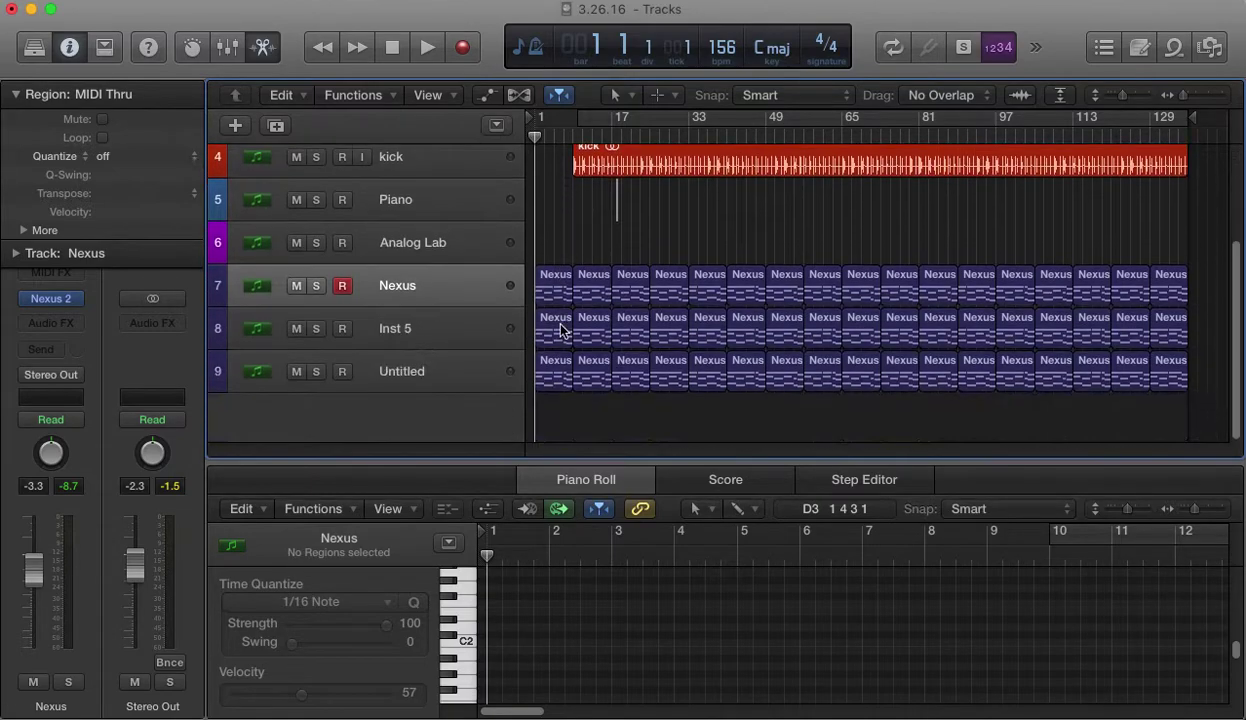
- Select all 17 Nexus regions and view the Nexus 2 instrument in compact mode, then close it
left_click(455, 293)
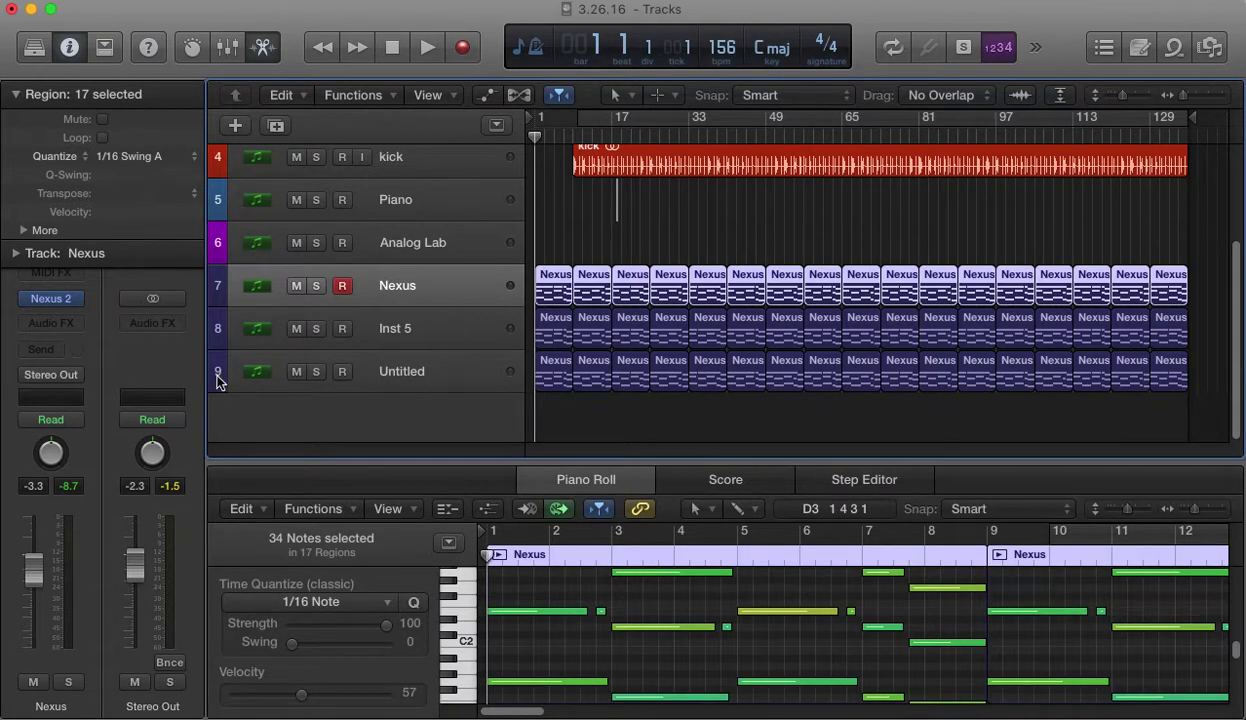
left_click(57, 303)
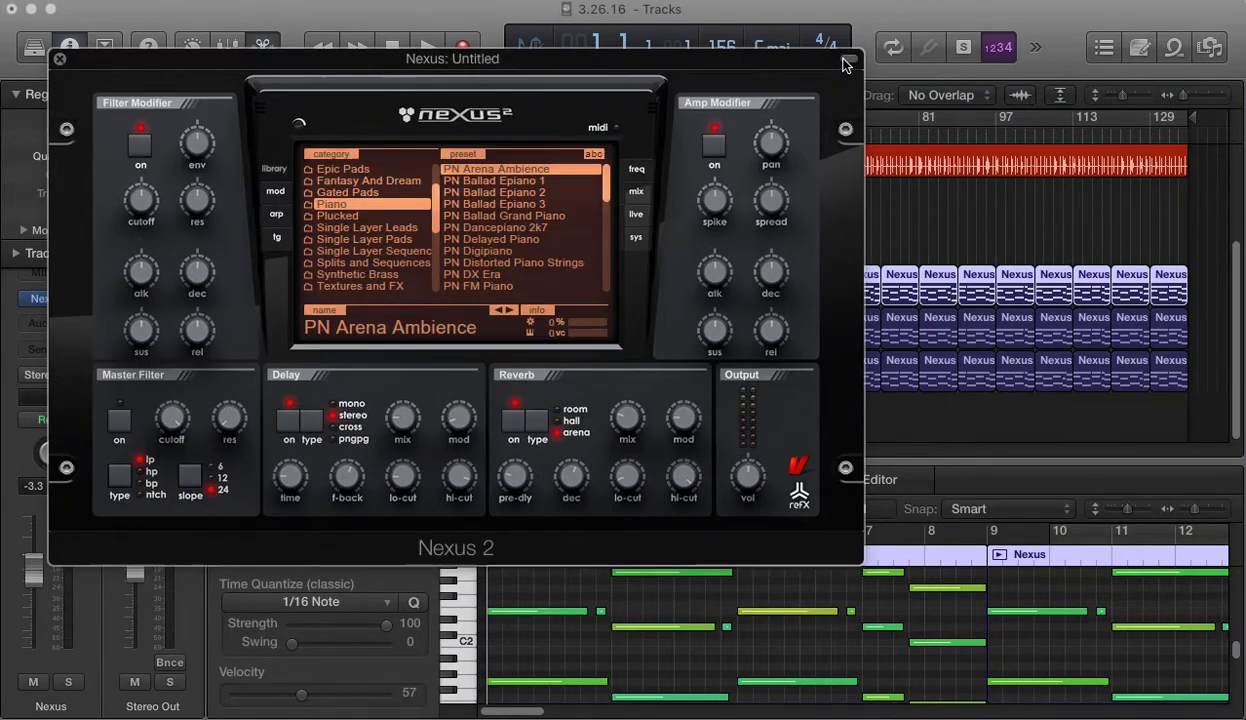
left_click(847, 58)
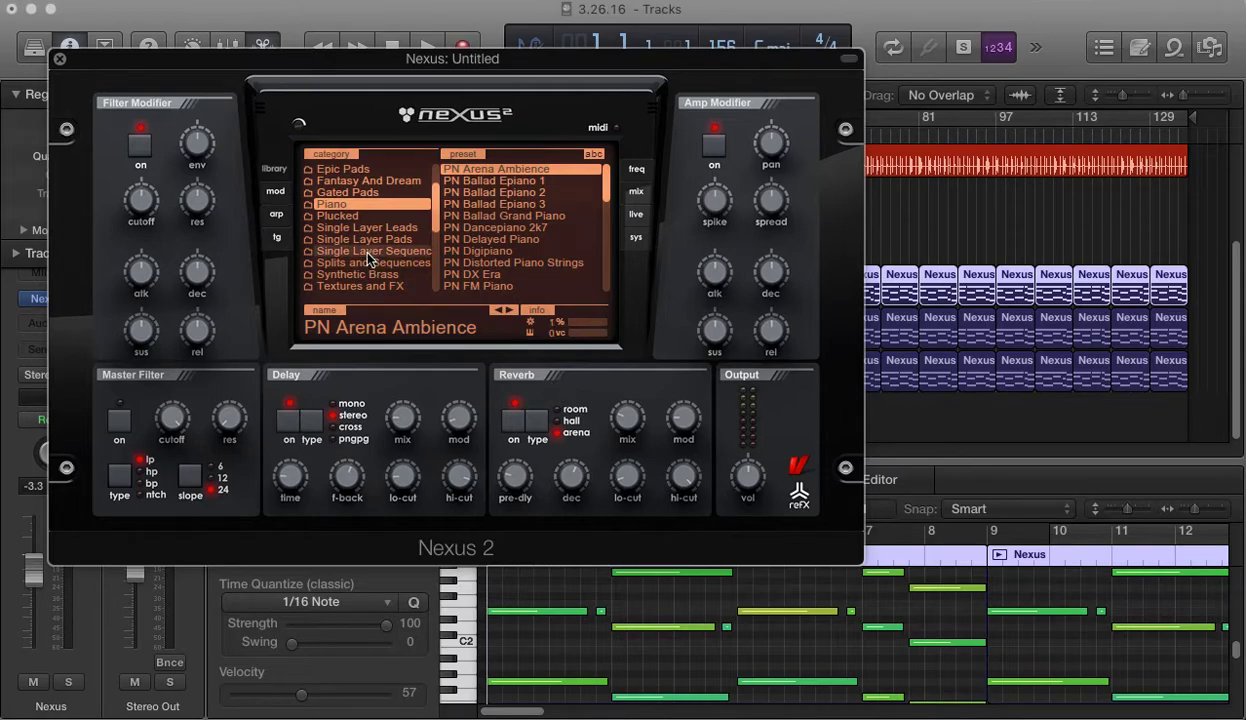
scroll(345, 270, "up", 2)
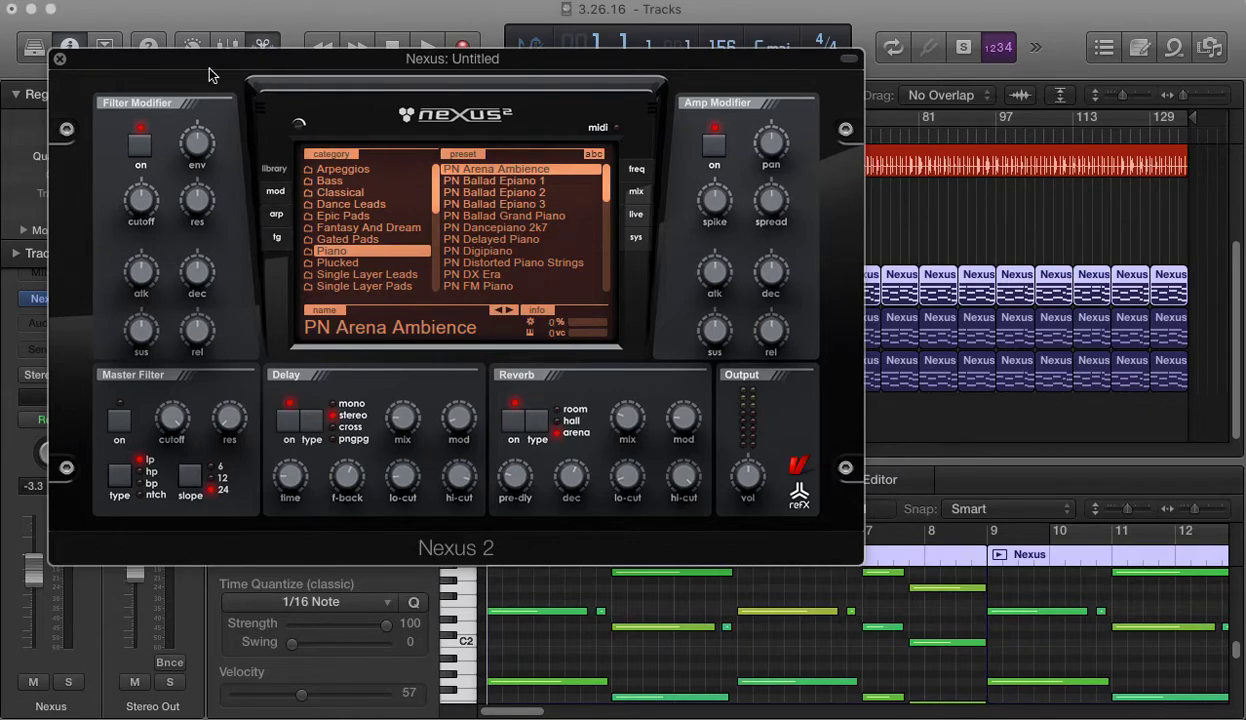
left_click(59, 59)
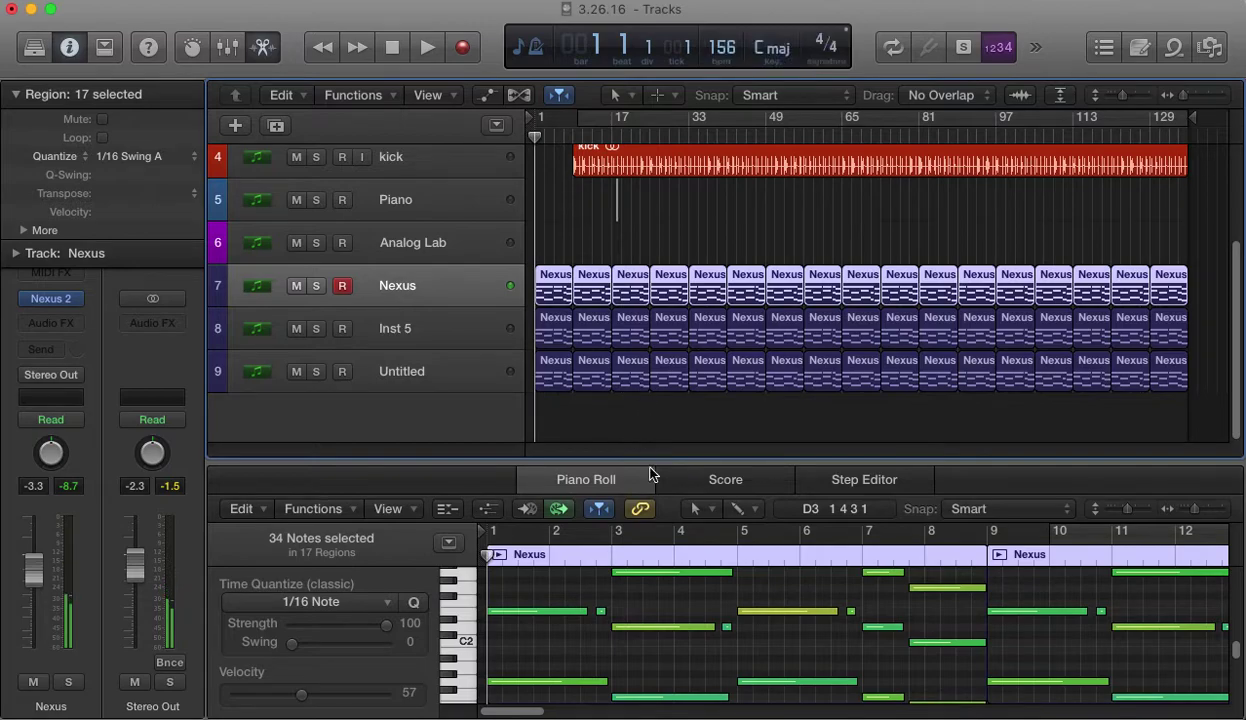
- Deselect the Nexus regions, solo the Nexus track and play its chords
scroll(660, 643, "down", 2)
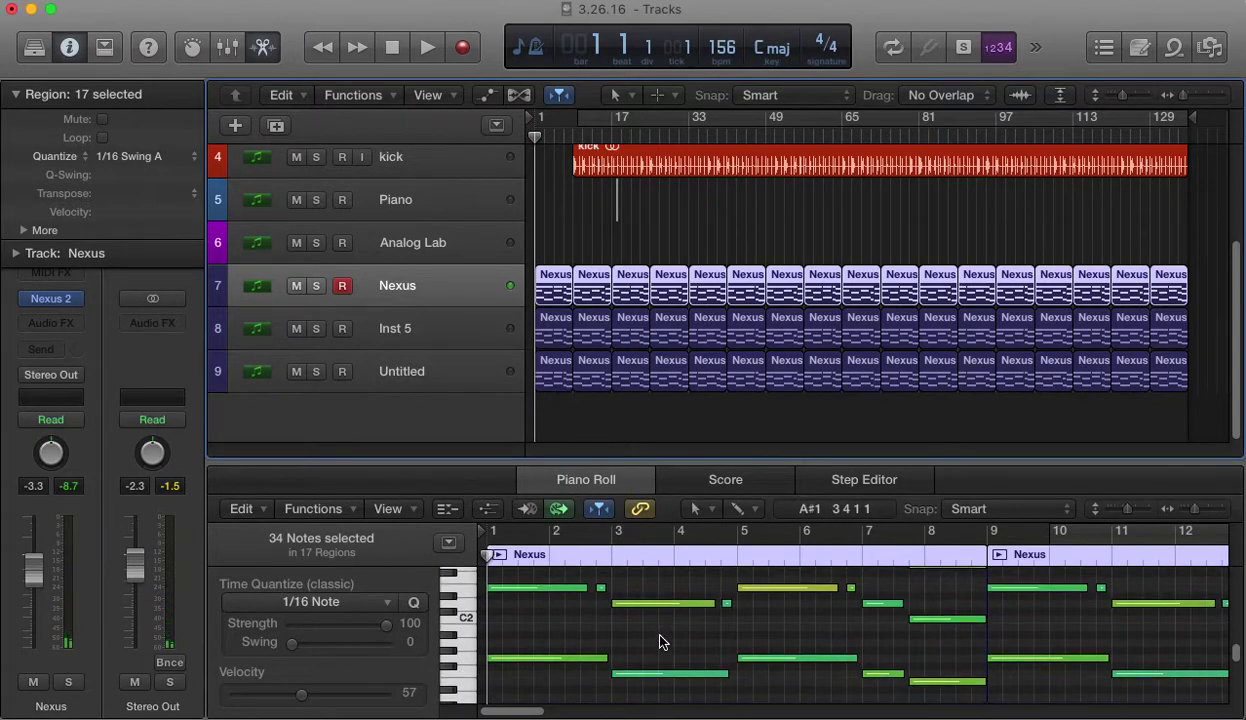
scroll(660, 643, "down", 2)
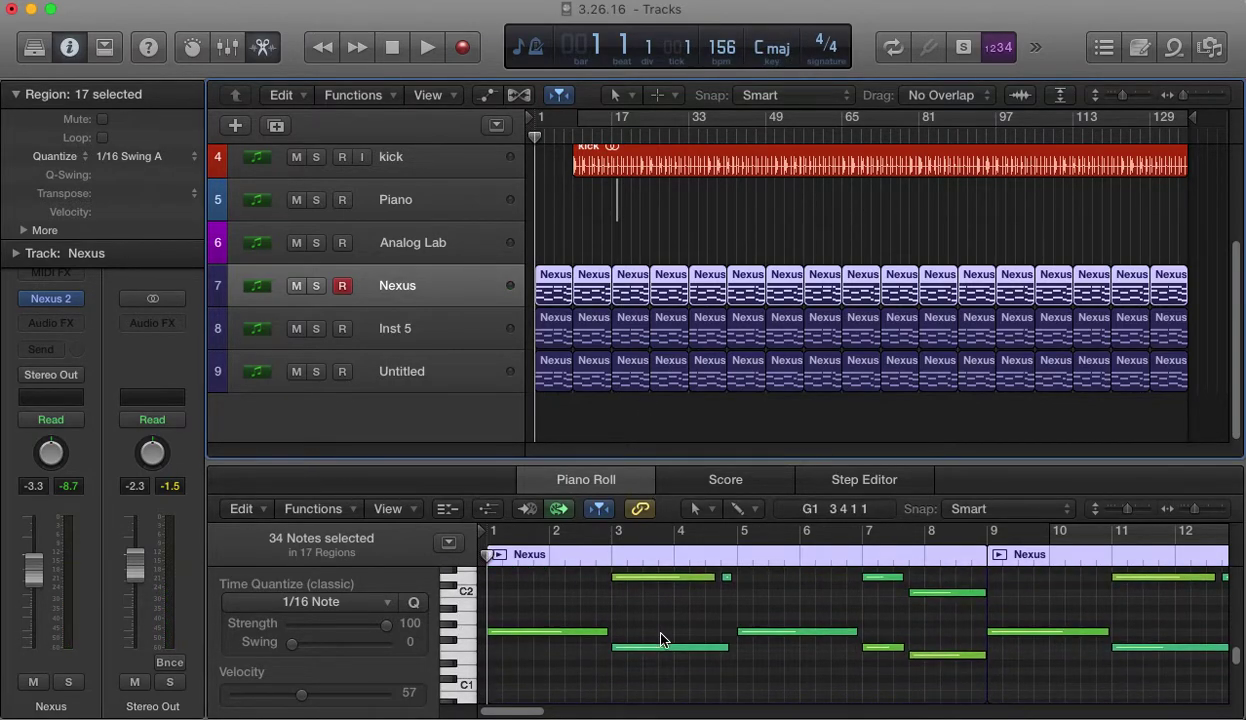
scroll(660, 640, "up", 1)
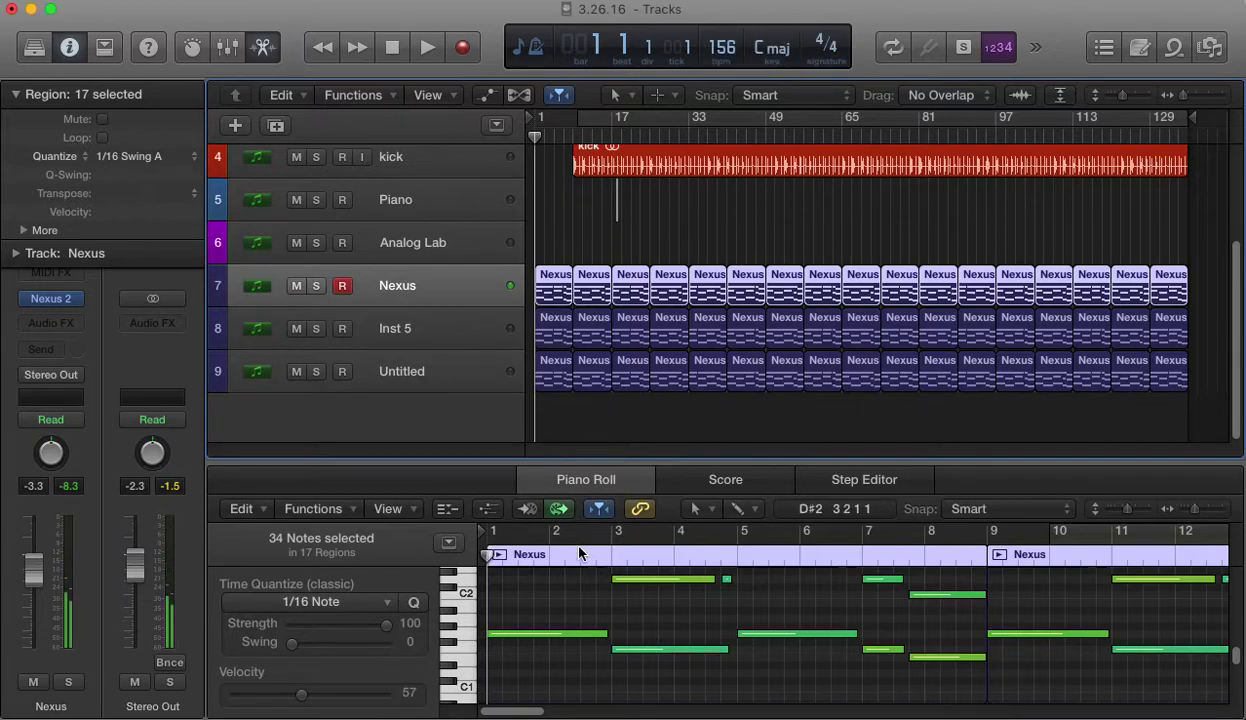
left_click(548, 260)
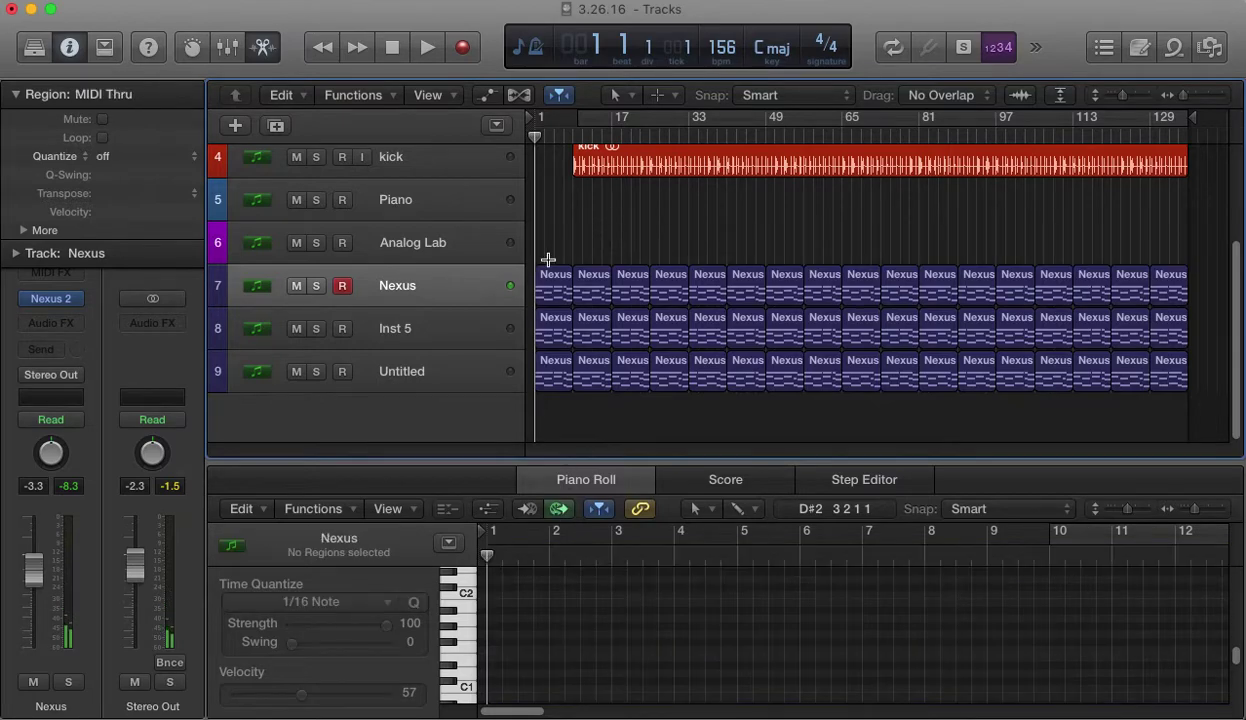
left_click(312, 281)
key("space")
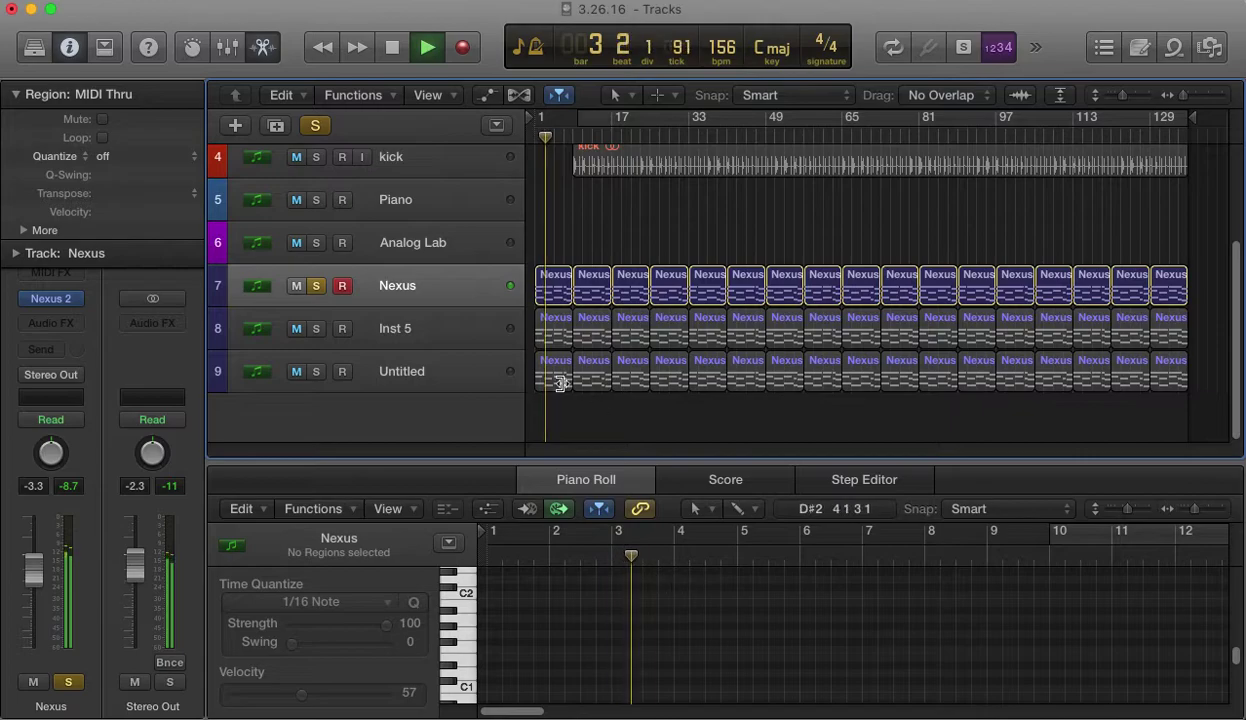
- Show the first Nexus region in a taller Piano Roll zoomed out to bars 1–15
left_click(555, 290)
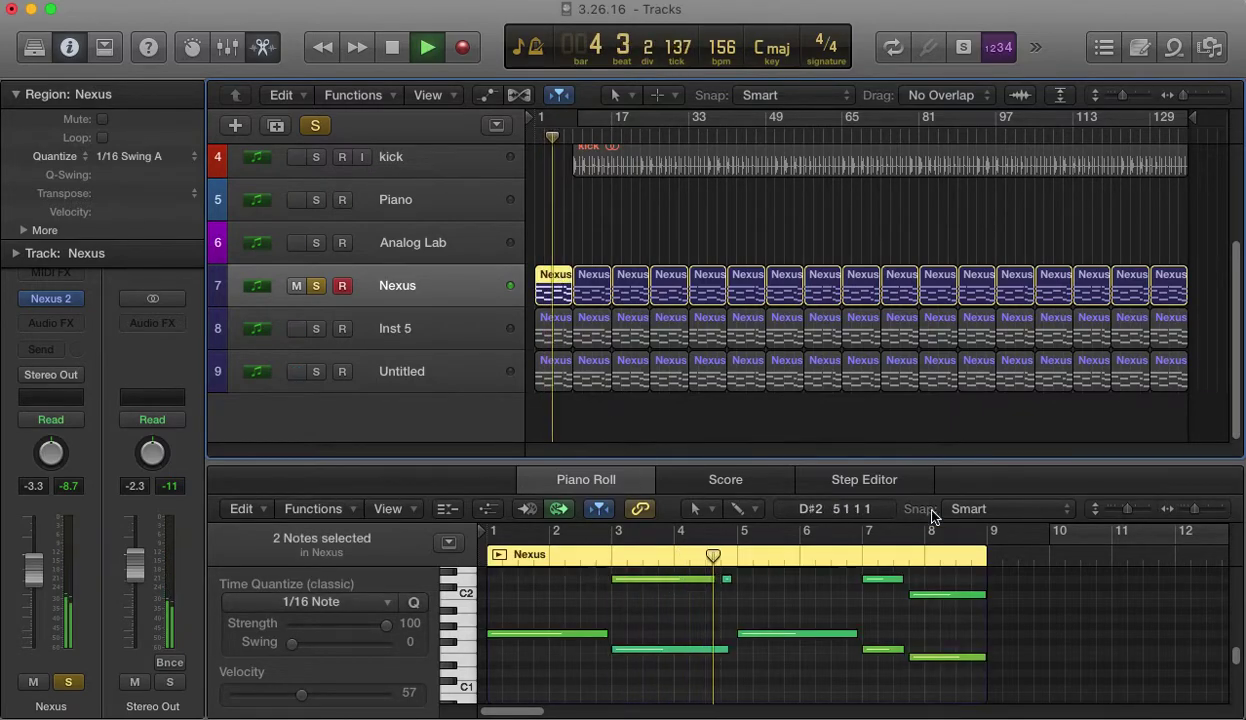
left_click_drag(1140, 457, 1160, 407)
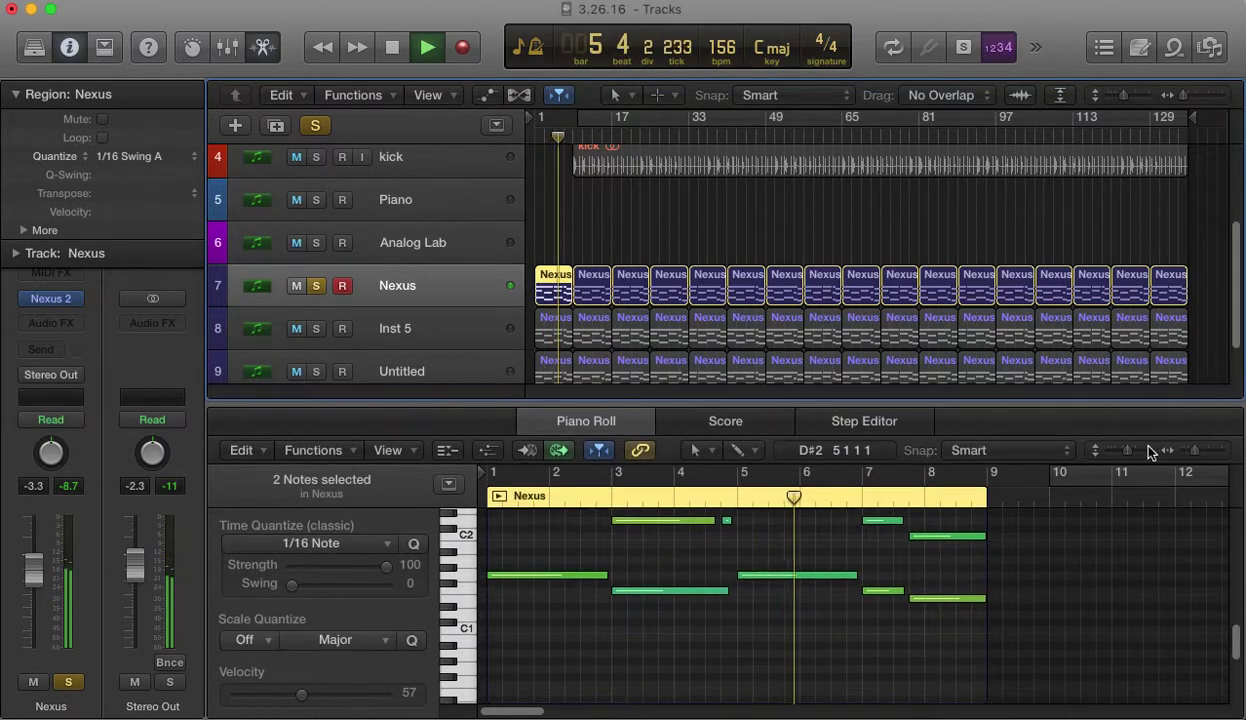
left_click_drag(1195, 453, 1185, 455)
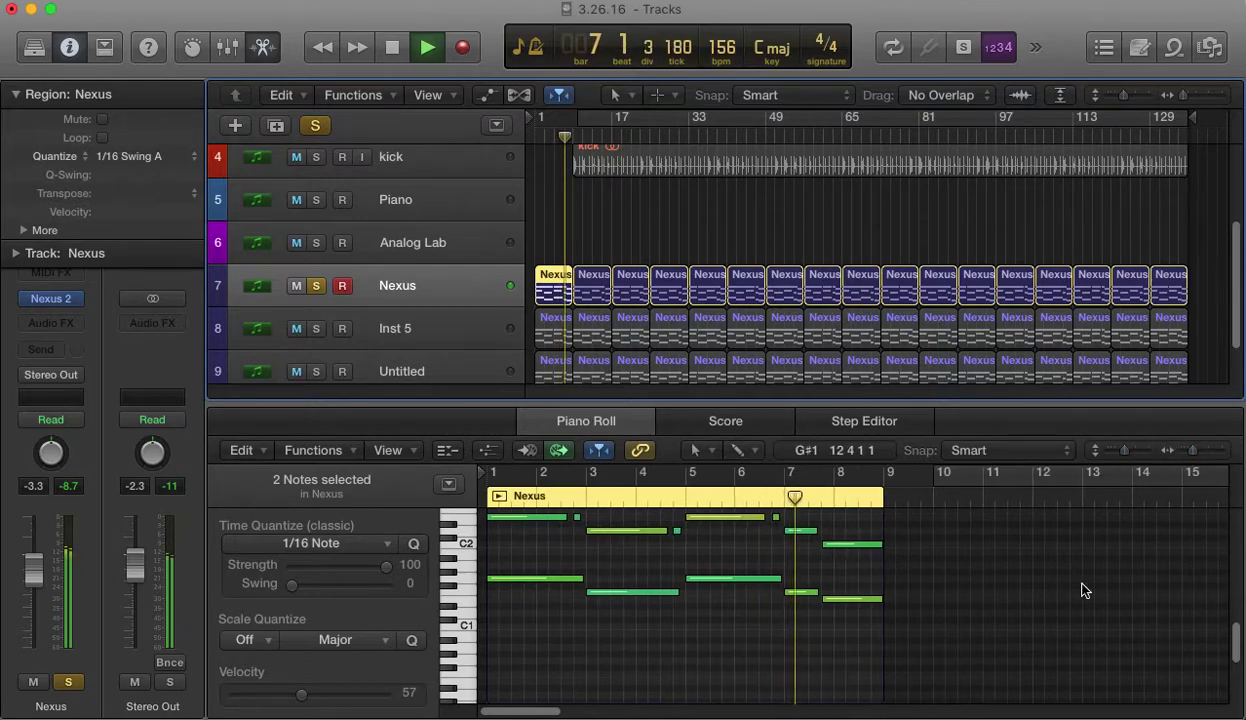
scroll(1085, 595, "up", 3)
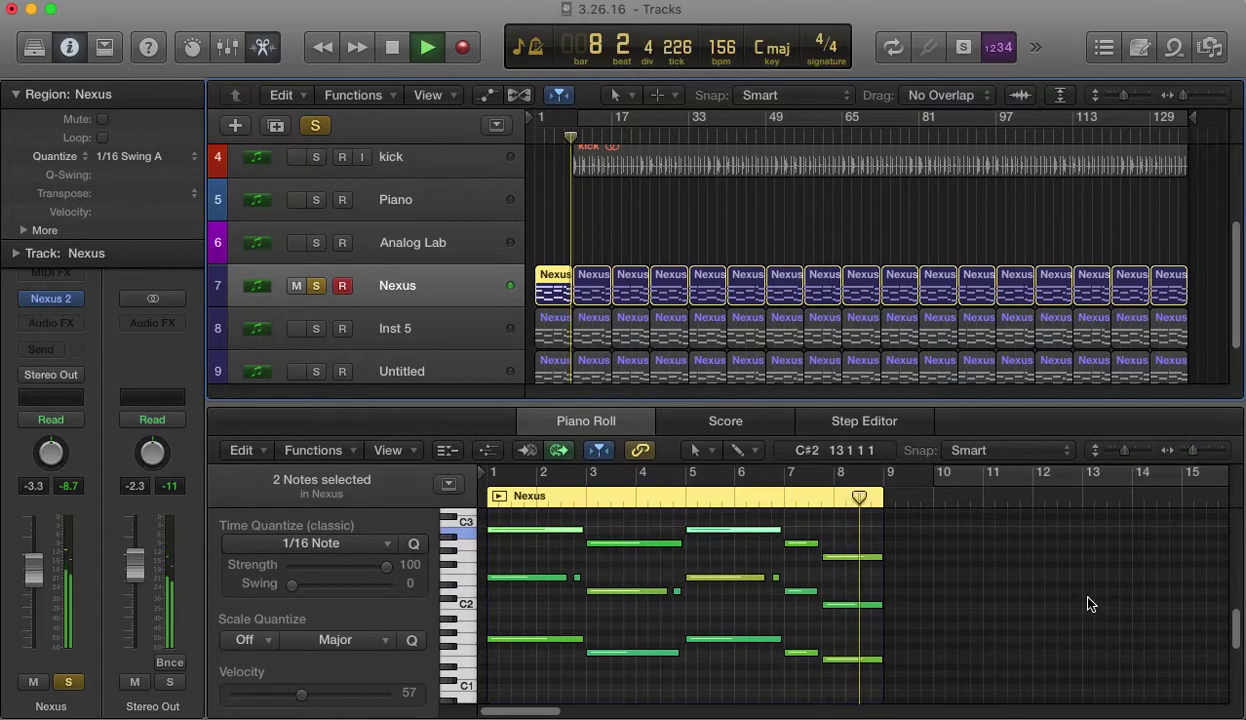
- Stop playback, unsolo the Nexus track, and return the playhead to bar 1
key("space")
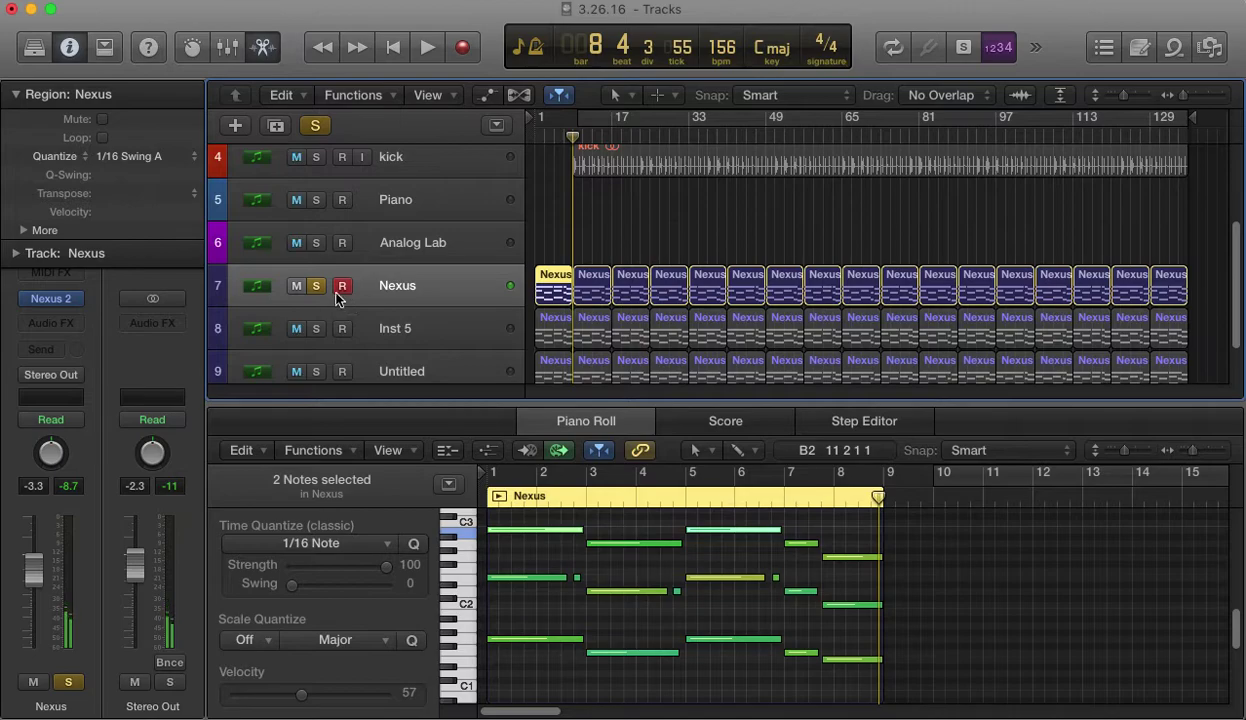
left_click(318, 290)
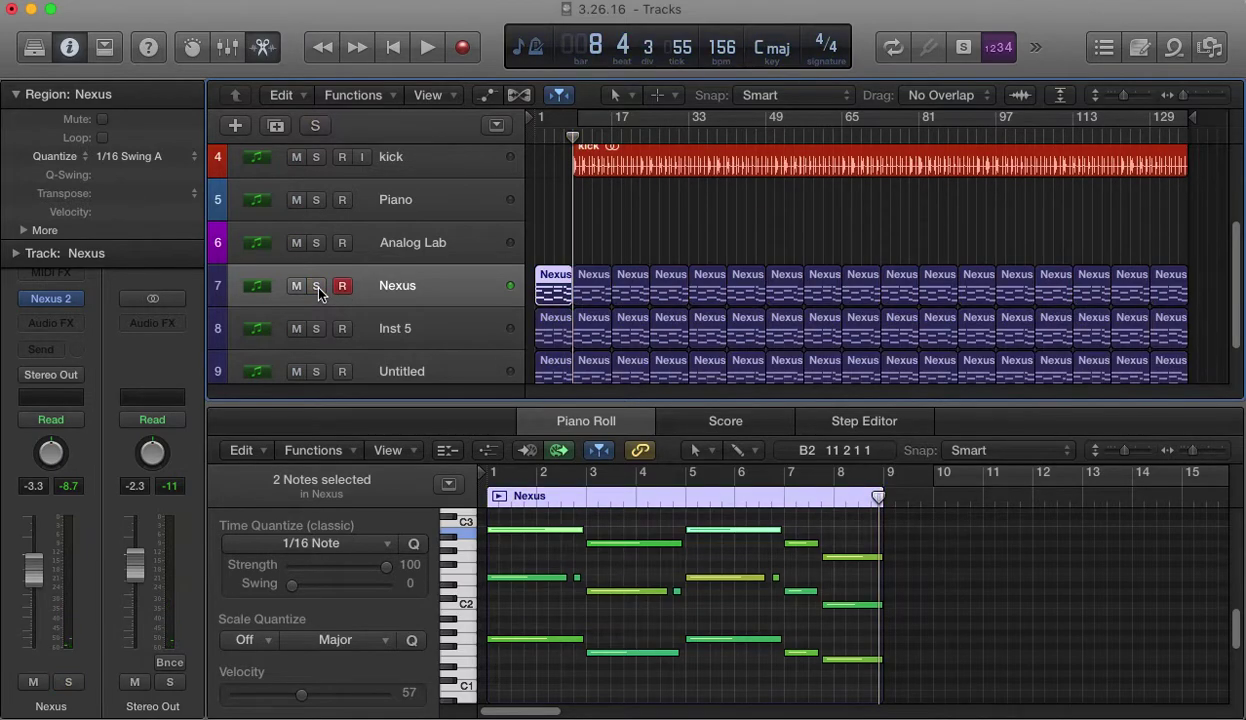
left_click(622, 245)
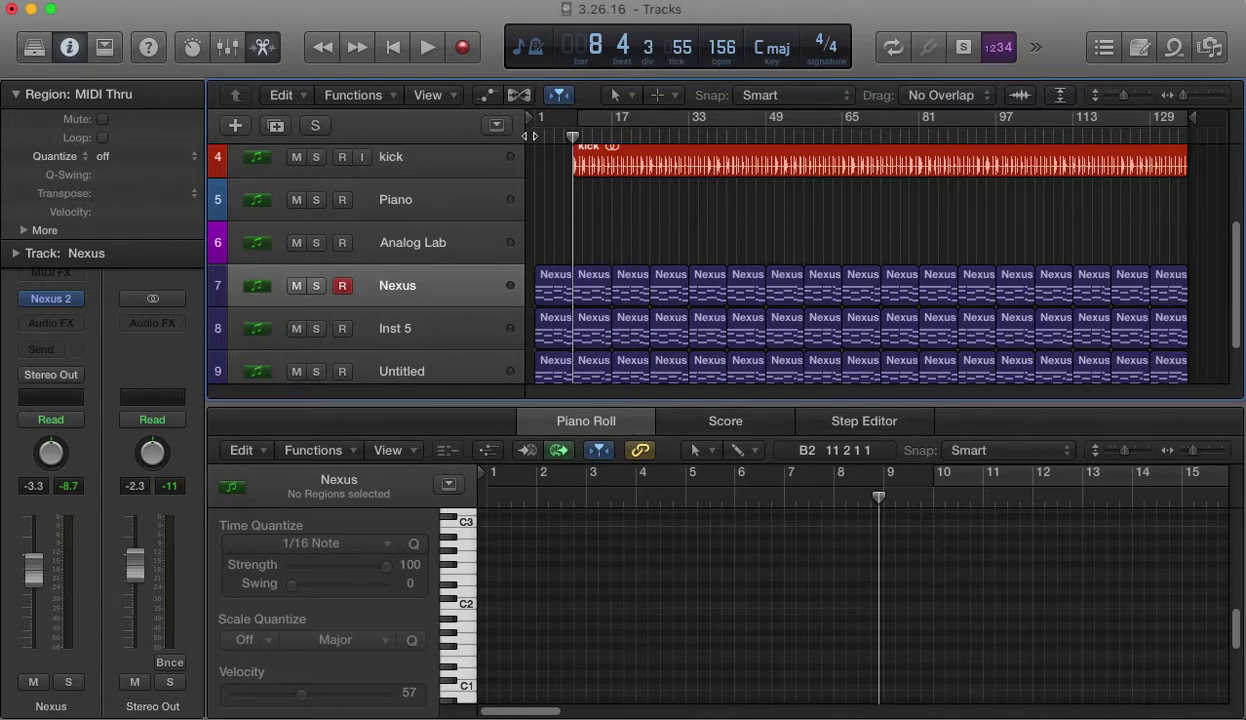
left_click(533, 136)
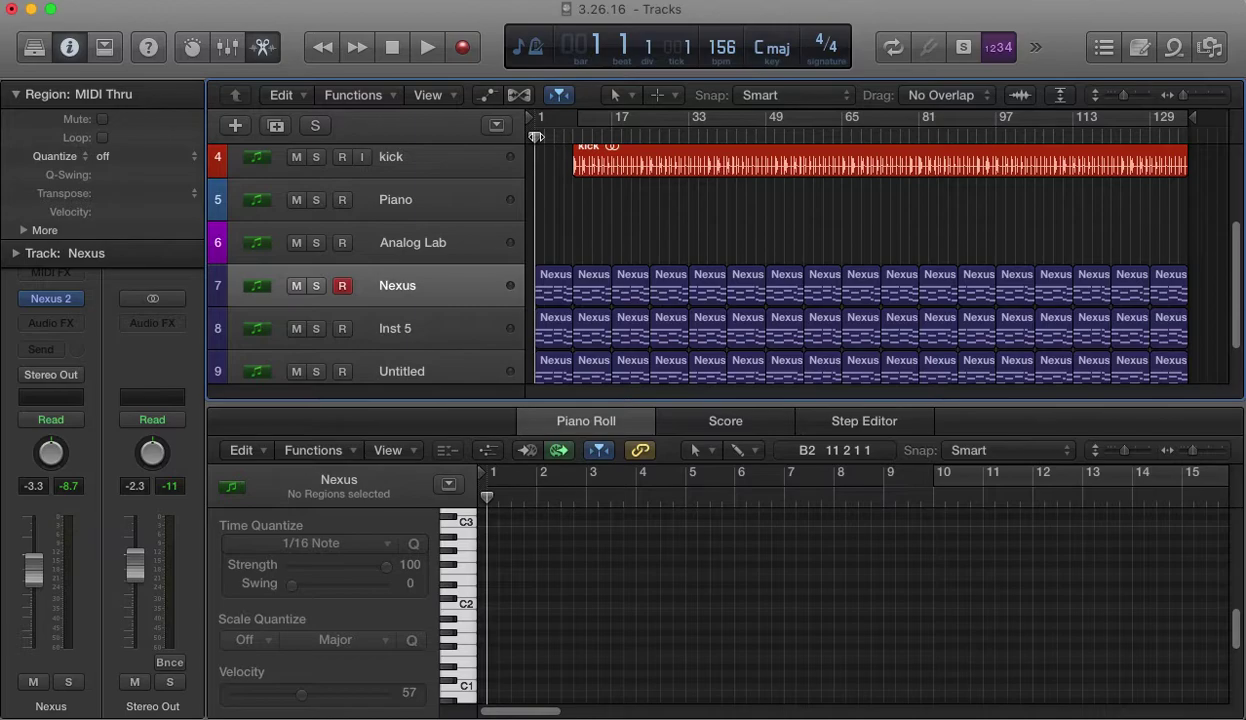
left_click(411, 328)
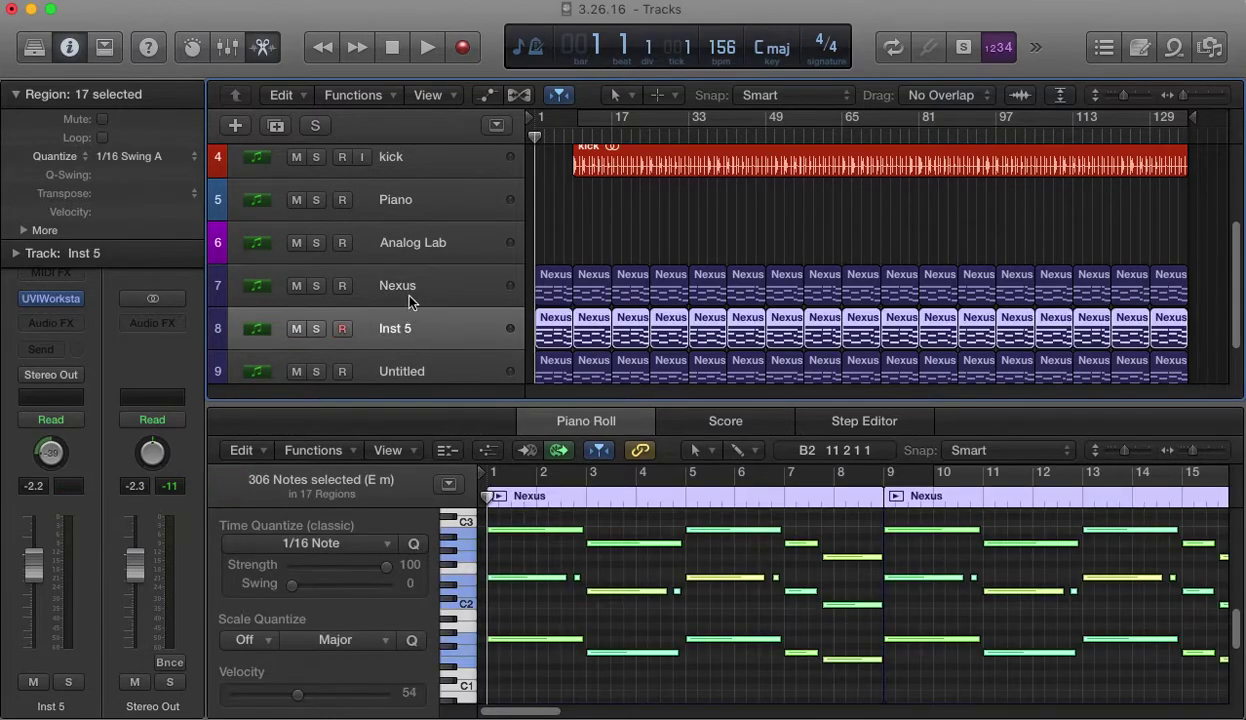
left_click(410, 294)
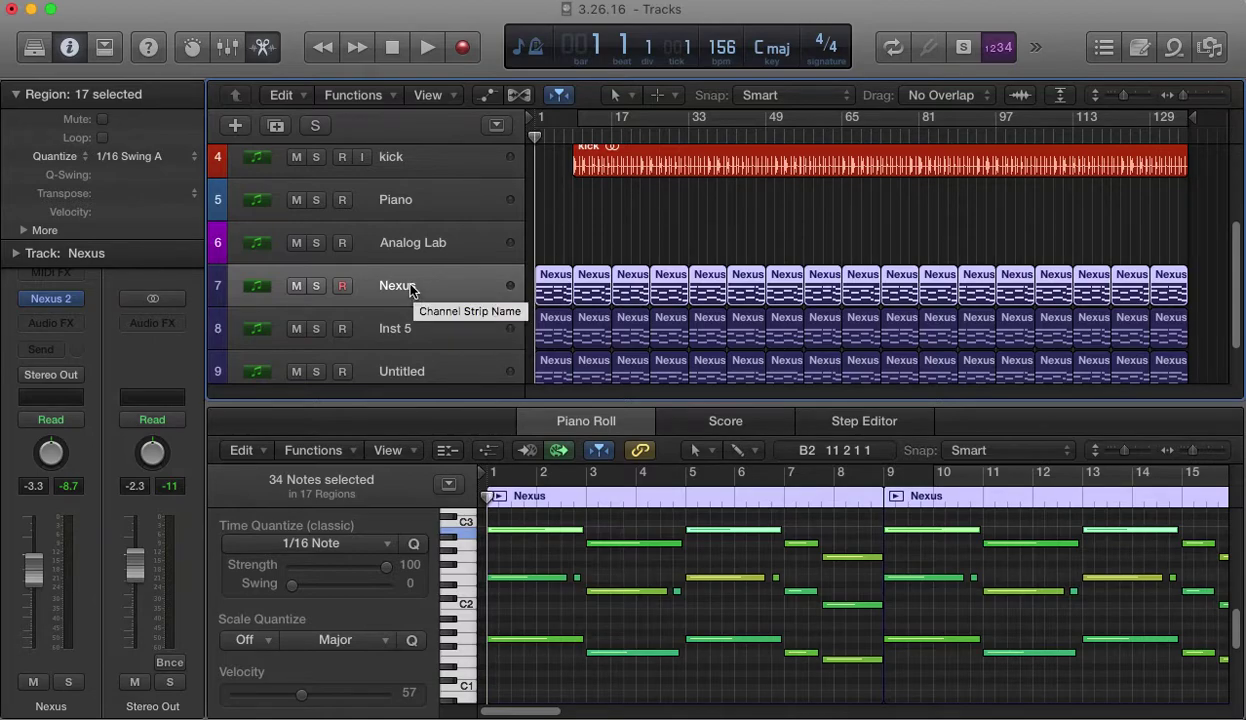
left_click_drag(410, 288, 425, 322)
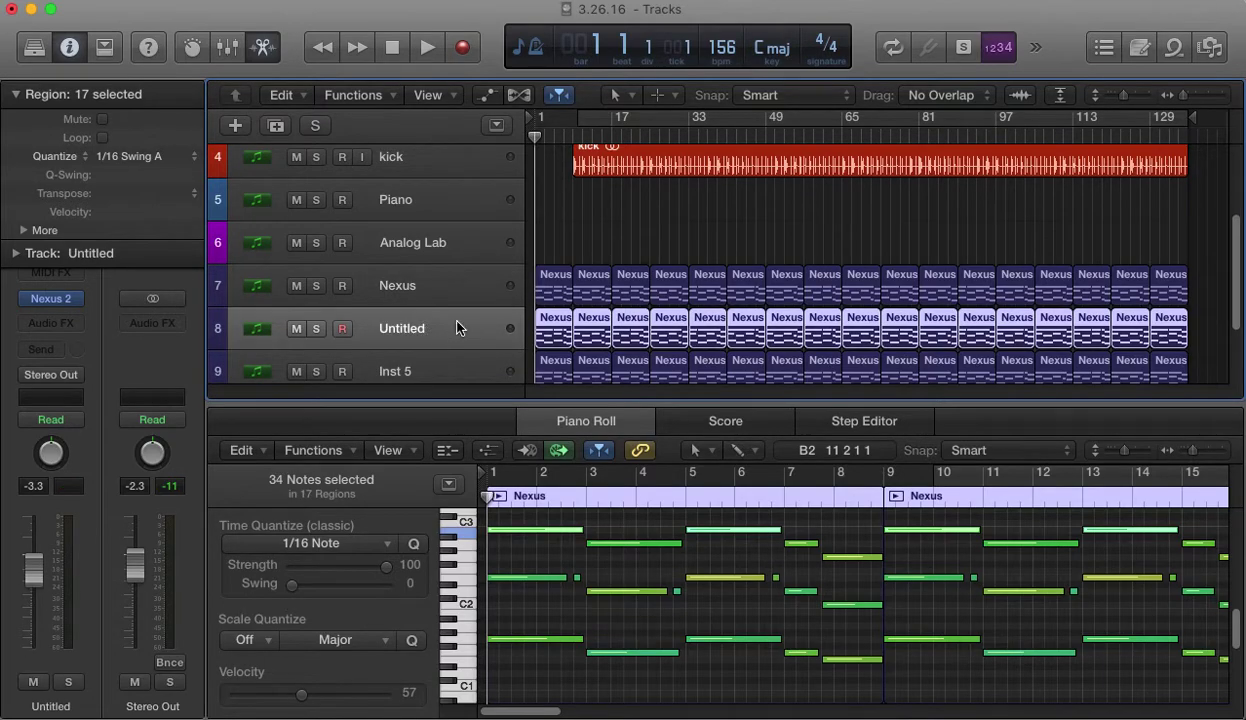
scroll(457, 326, "down", 1)
scroll(478, 246, "down", 1)
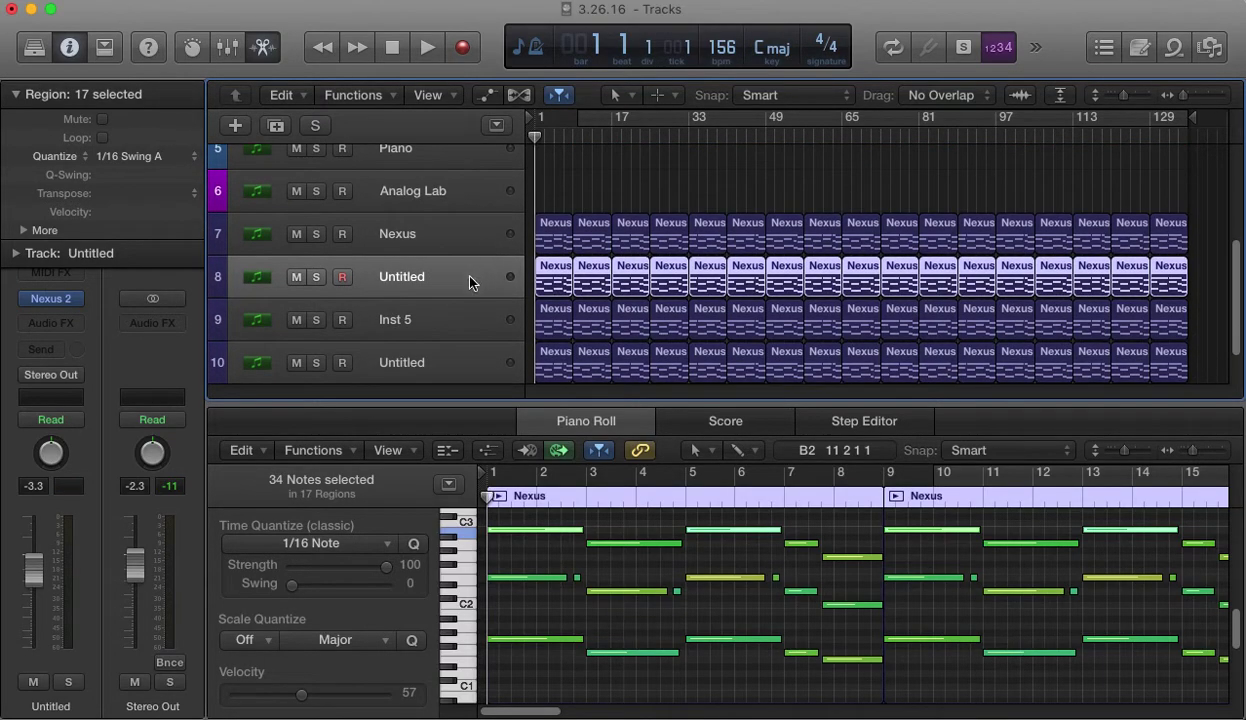
right_click(478, 279)
left_click(478, 428)
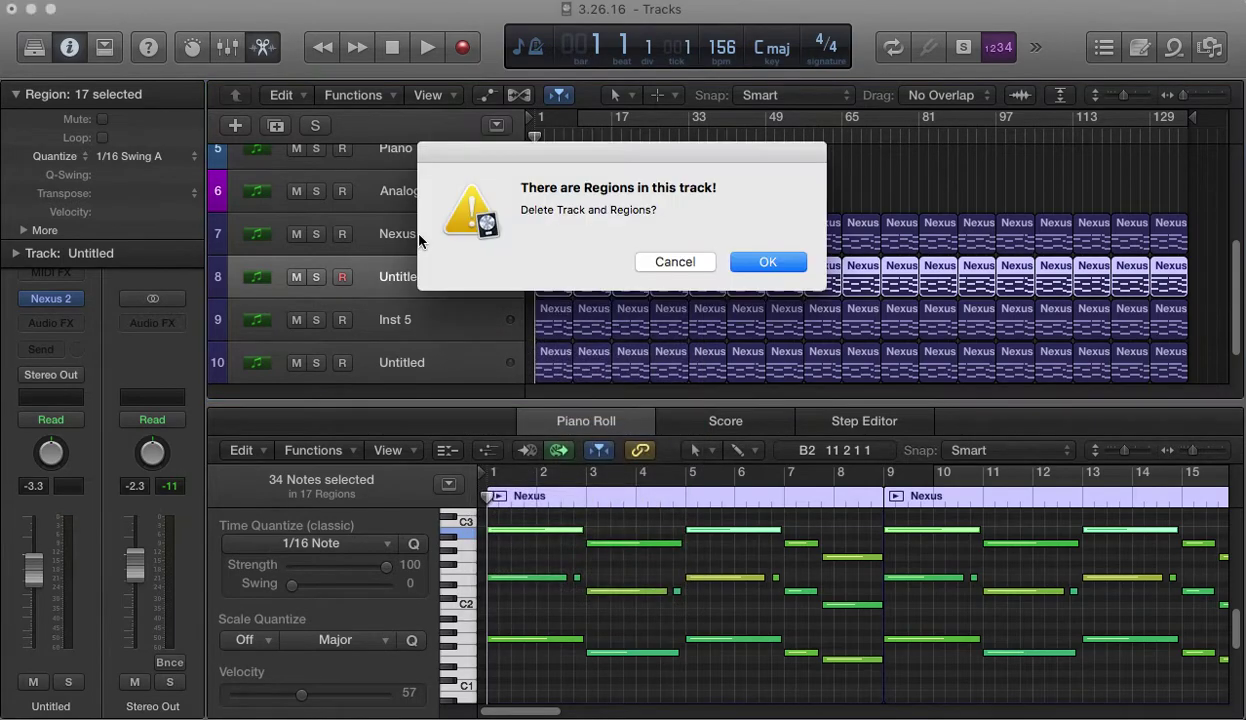
left_click(760, 261)
left_click(427, 224)
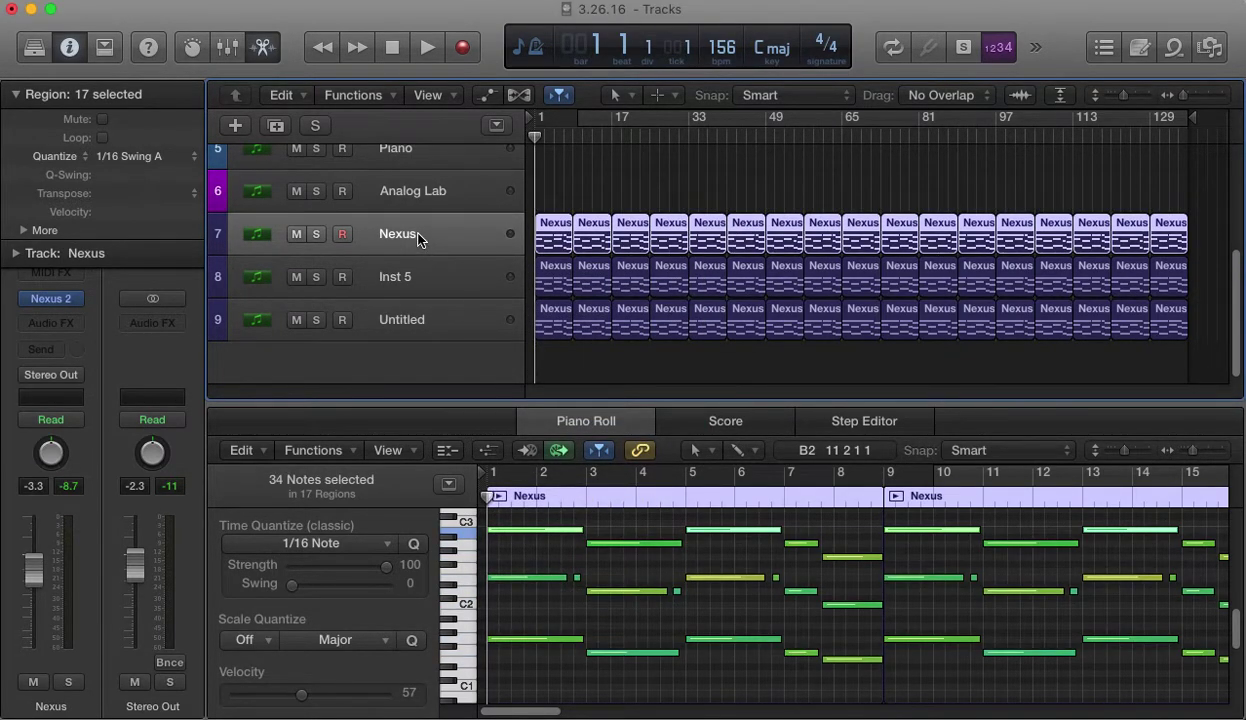
left_click(408, 273)
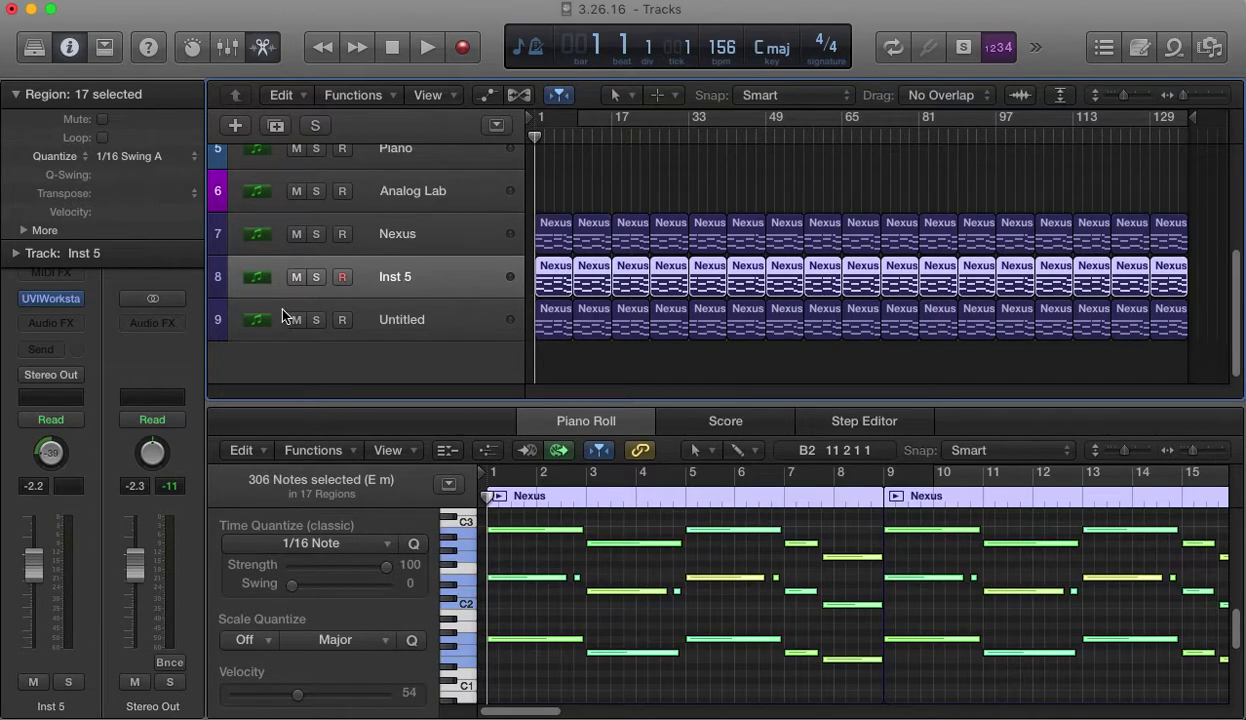
mouse_move(67, 305)
left_click(58, 297)
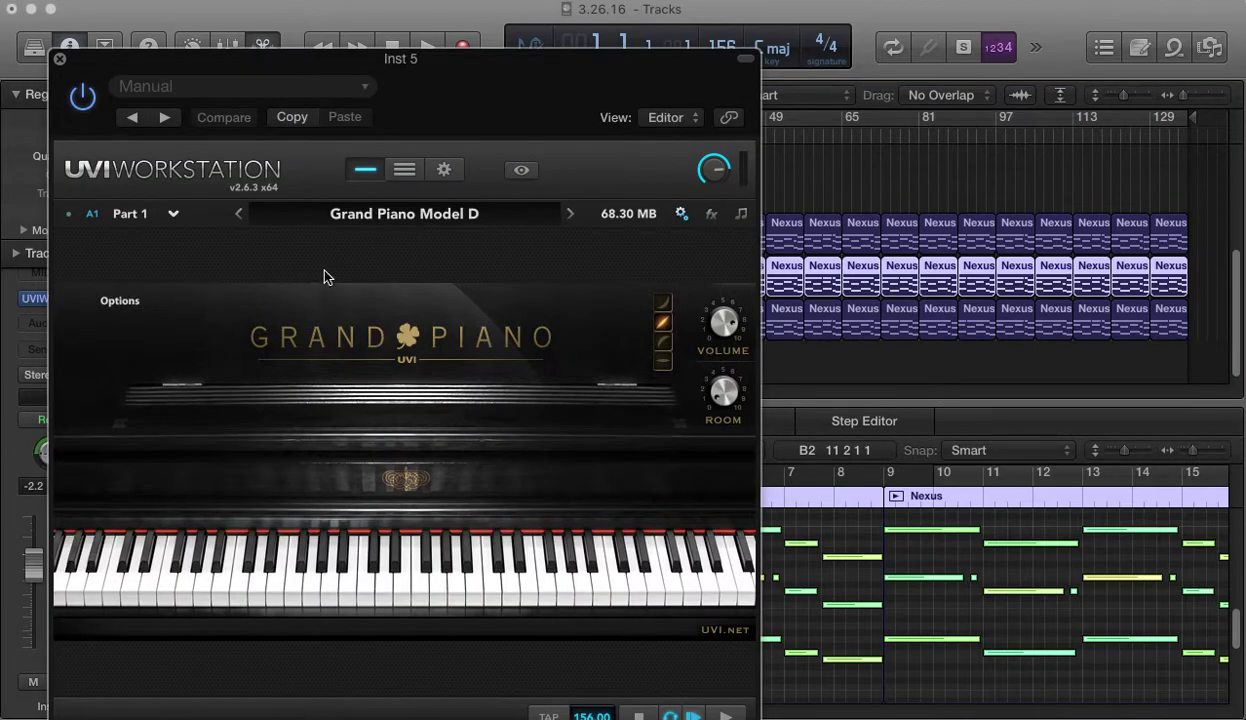
left_click_drag(464, 84, 590, 43)
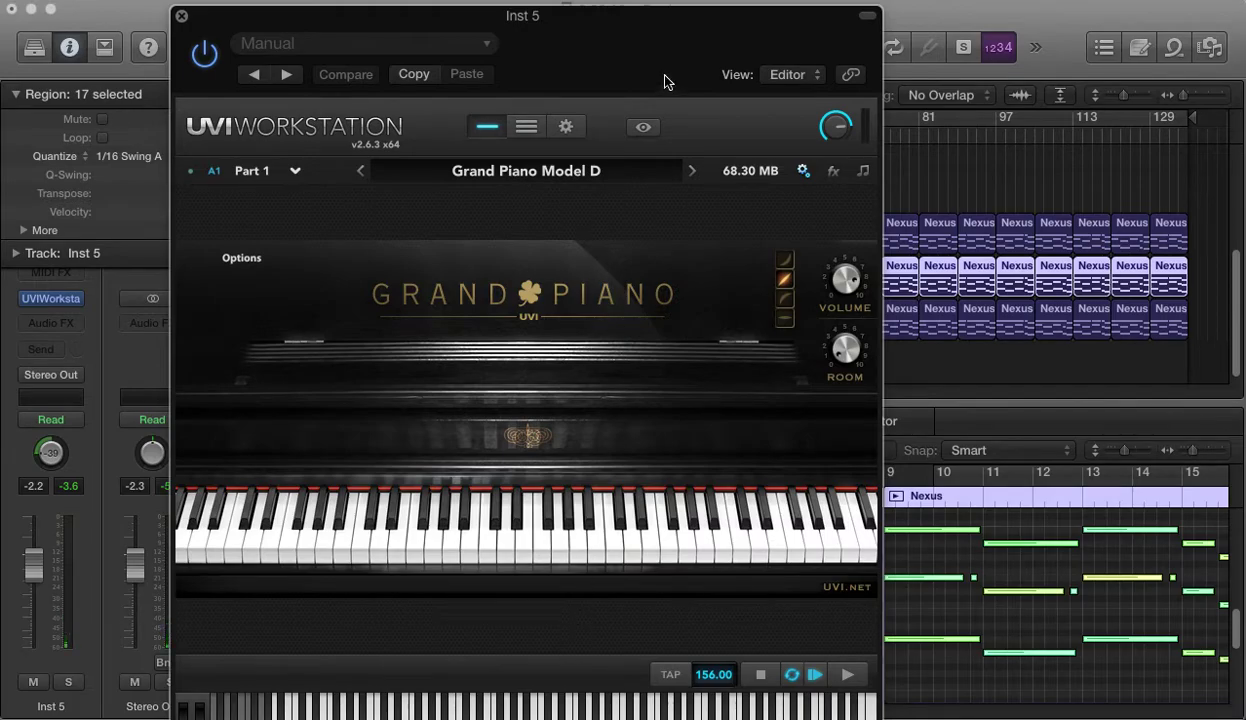
left_click(867, 15)
left_click_drag(822, 22, 842, 16)
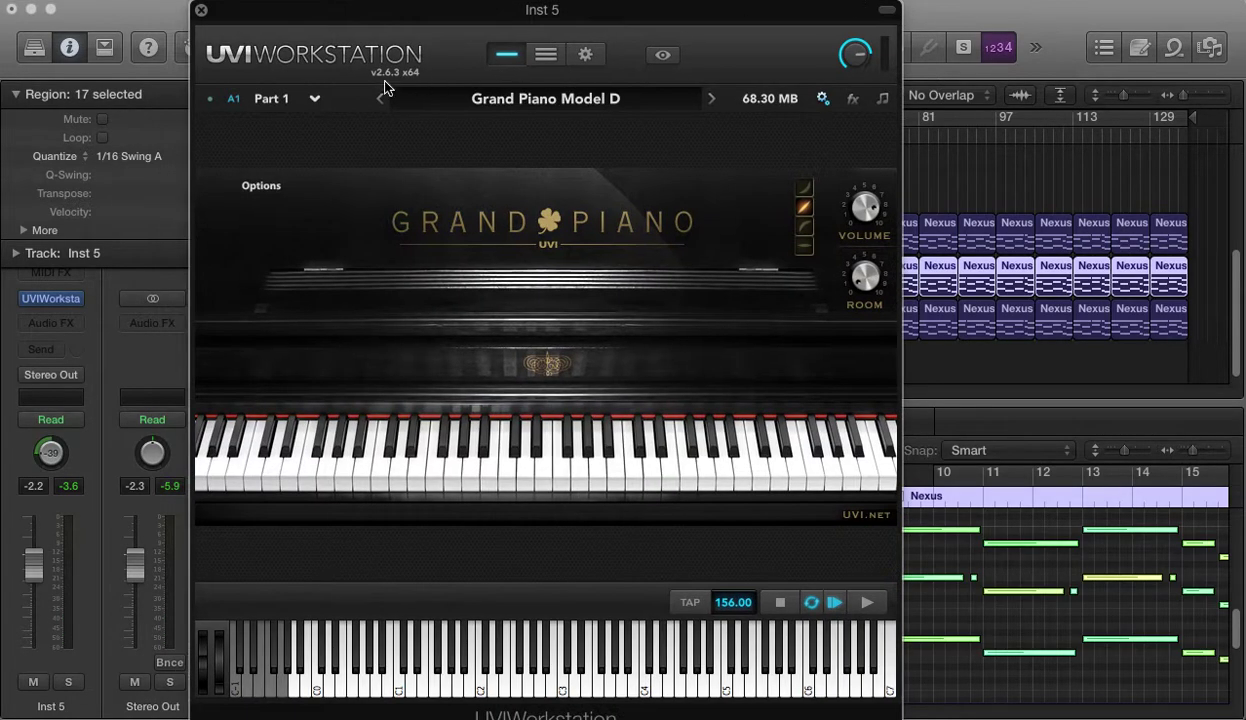
left_click(201, 10)
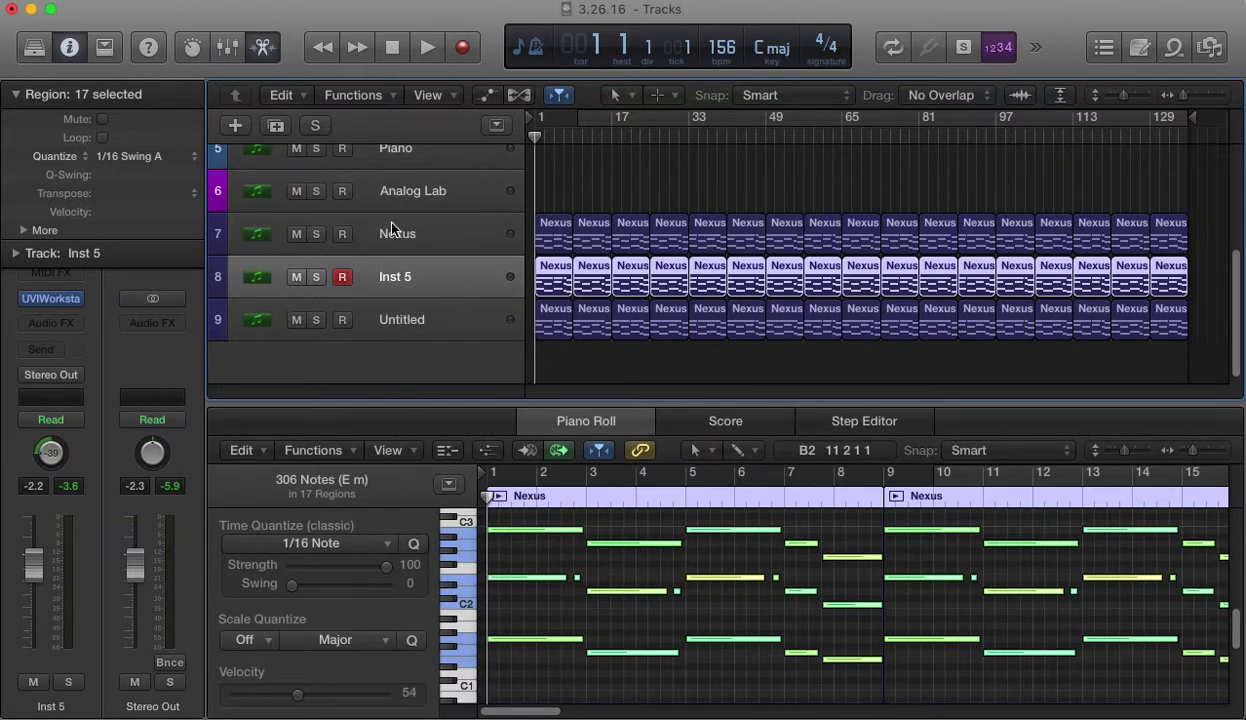
left_click(316, 276)
left_click(316, 234)
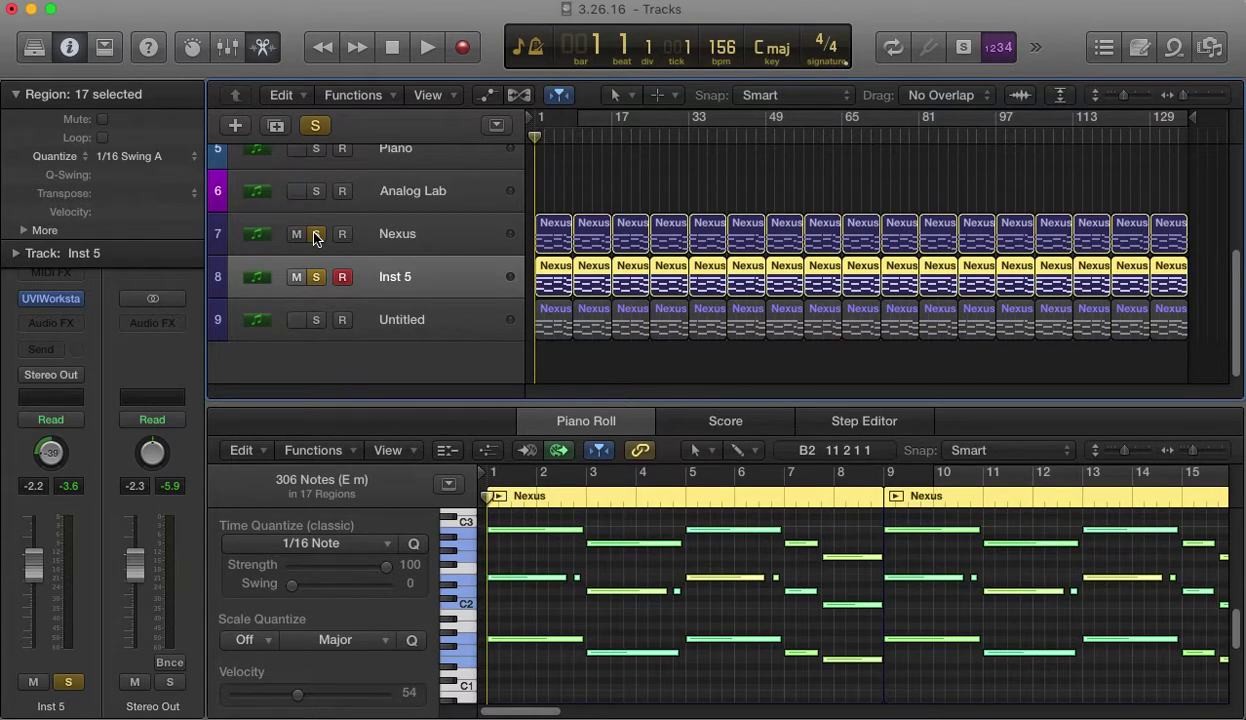
key("space")
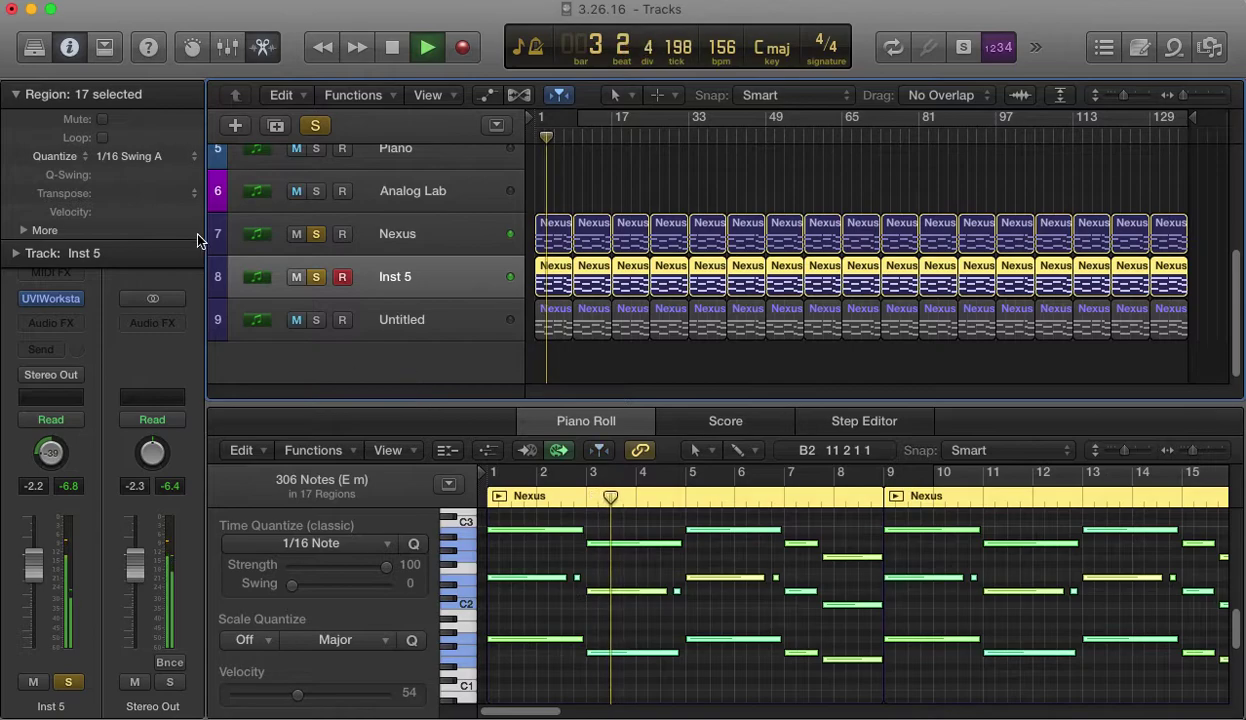
left_click(15, 94)
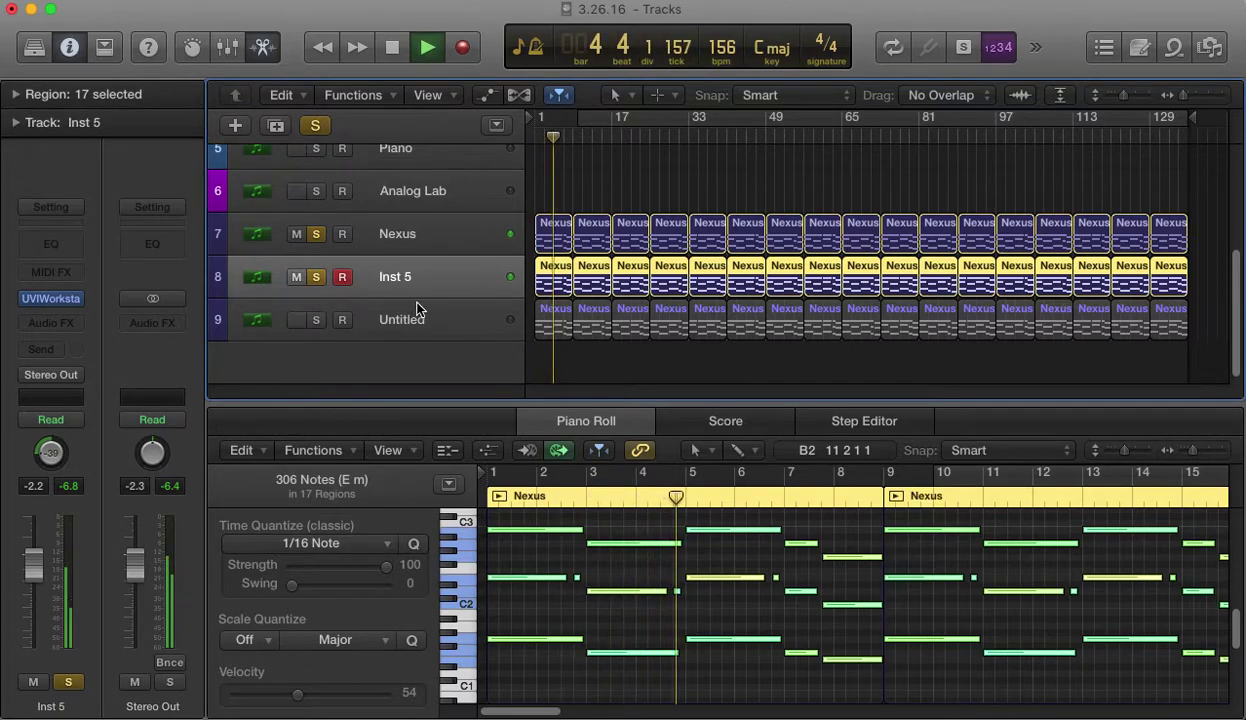
key("space")
left_click(315, 276)
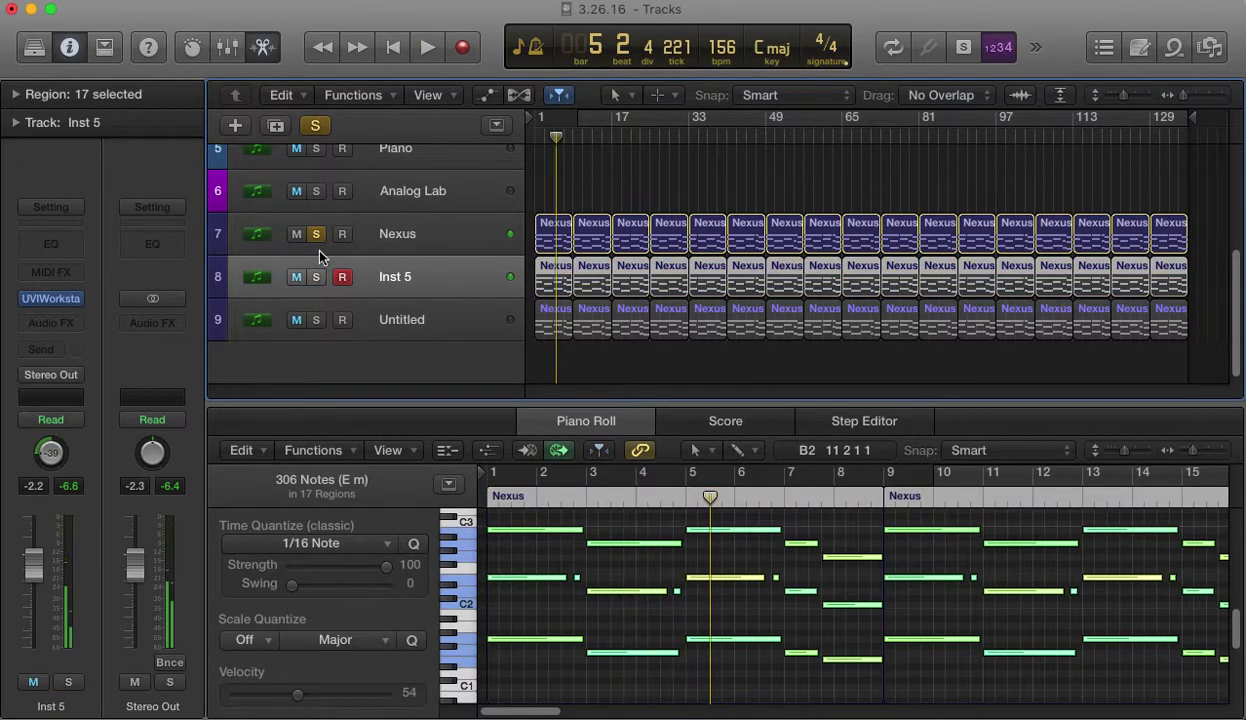
left_click(316, 234)
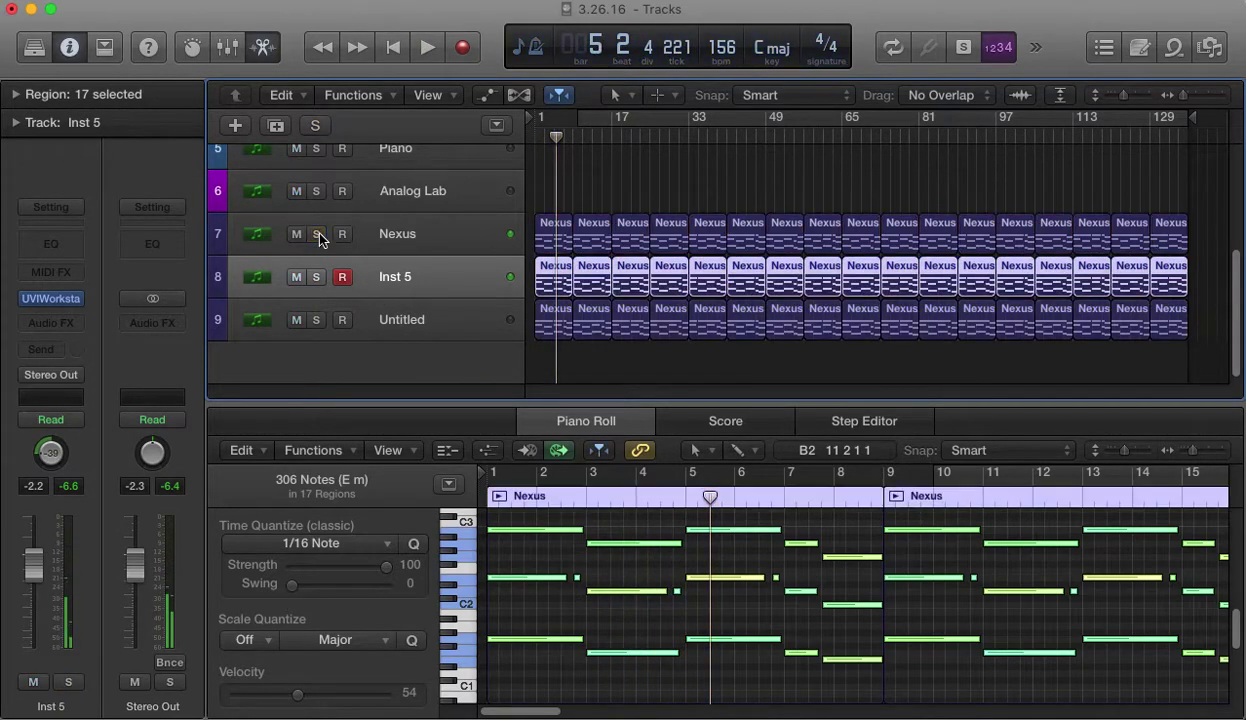
left_click(413, 312)
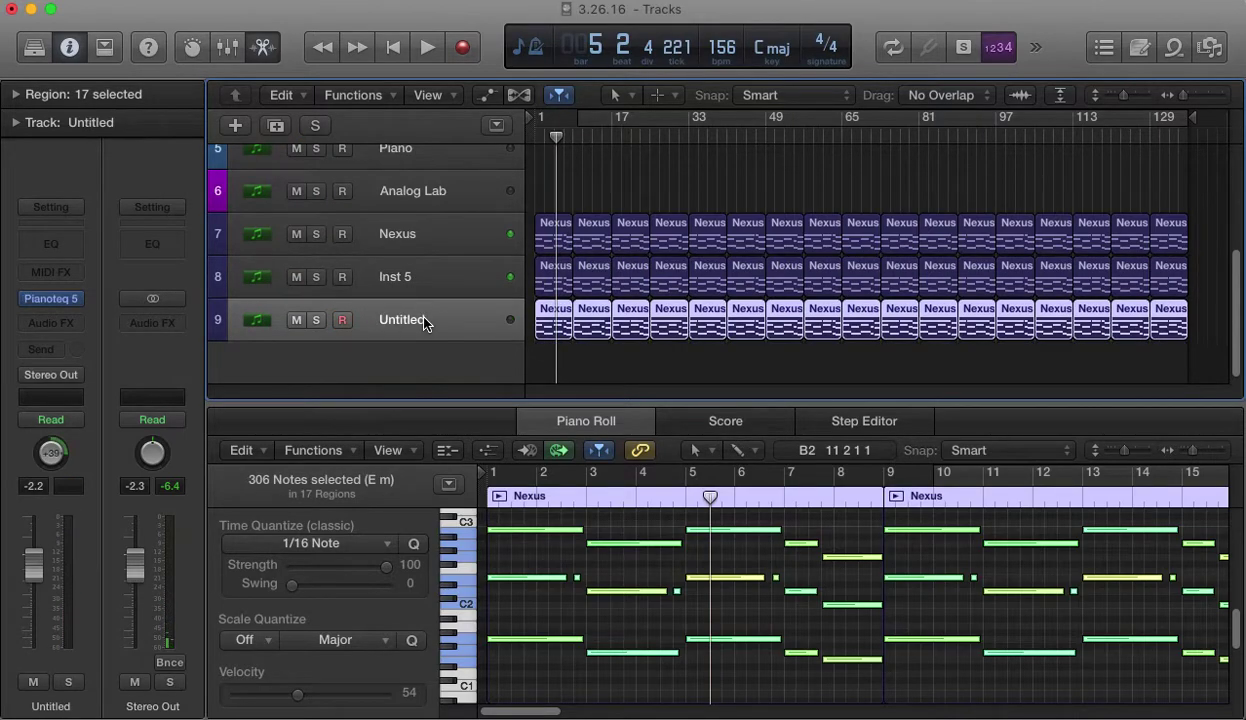
left_click(55, 299)
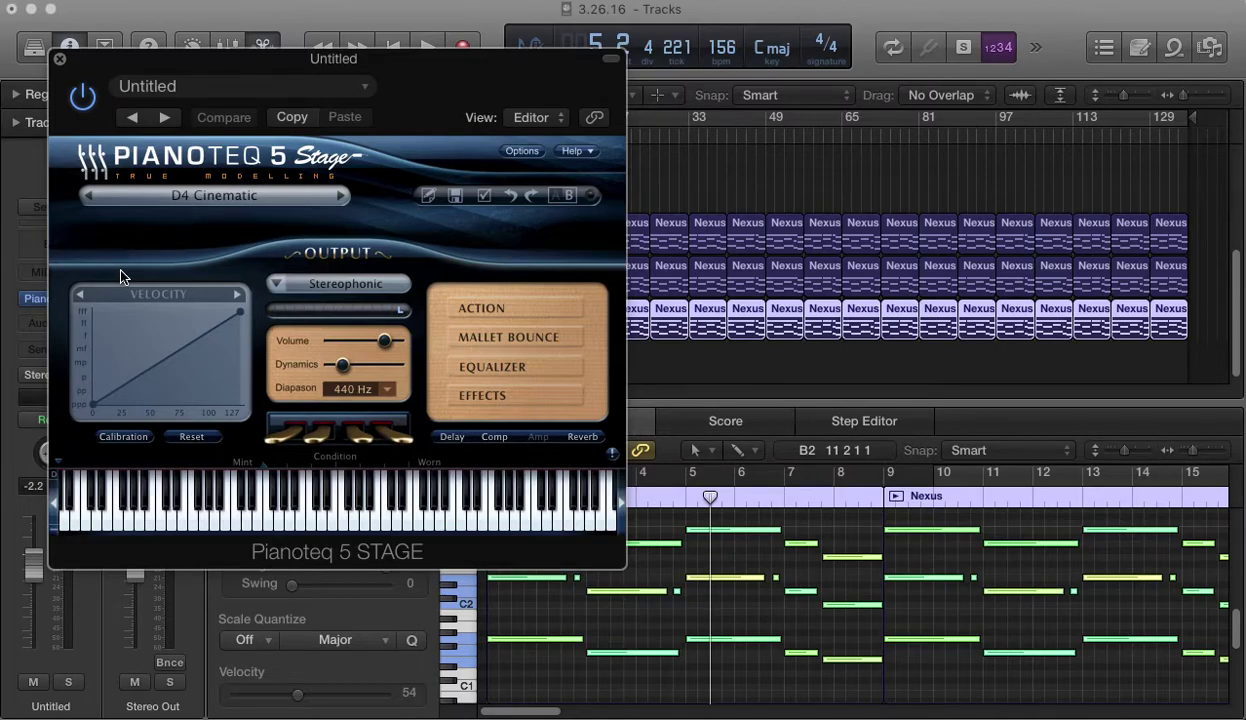
left_click(533, 373)
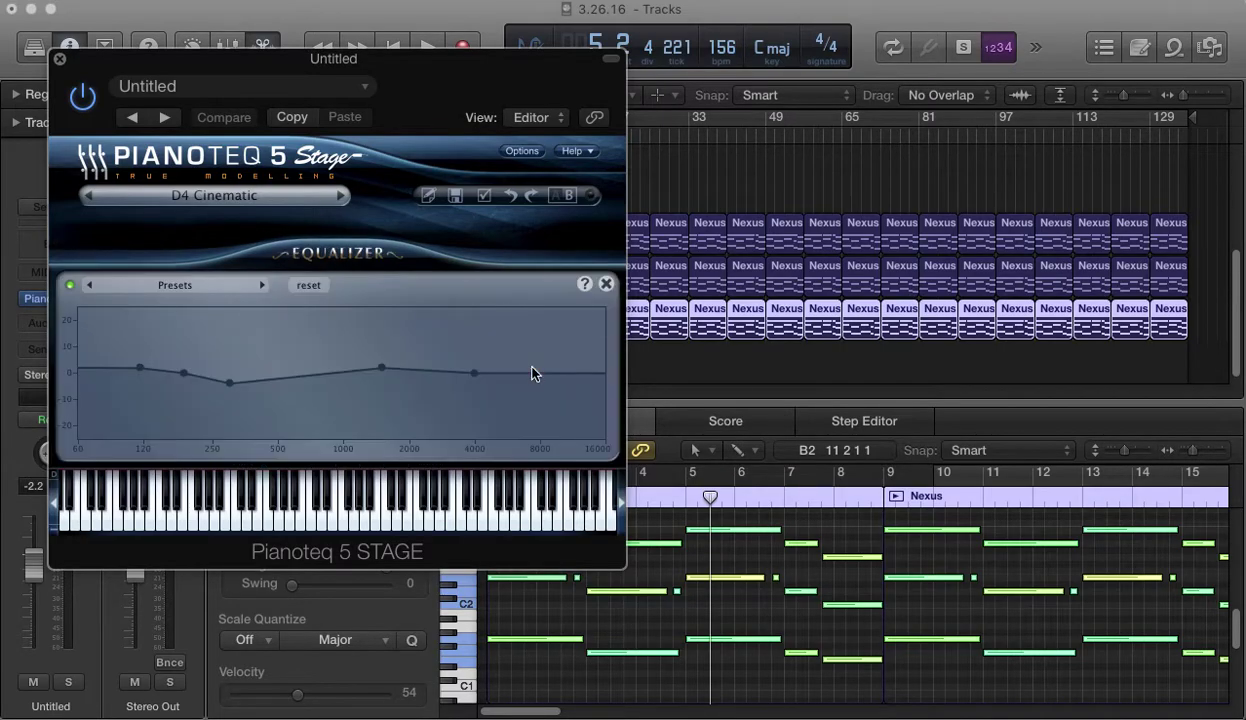
left_click(605, 285)
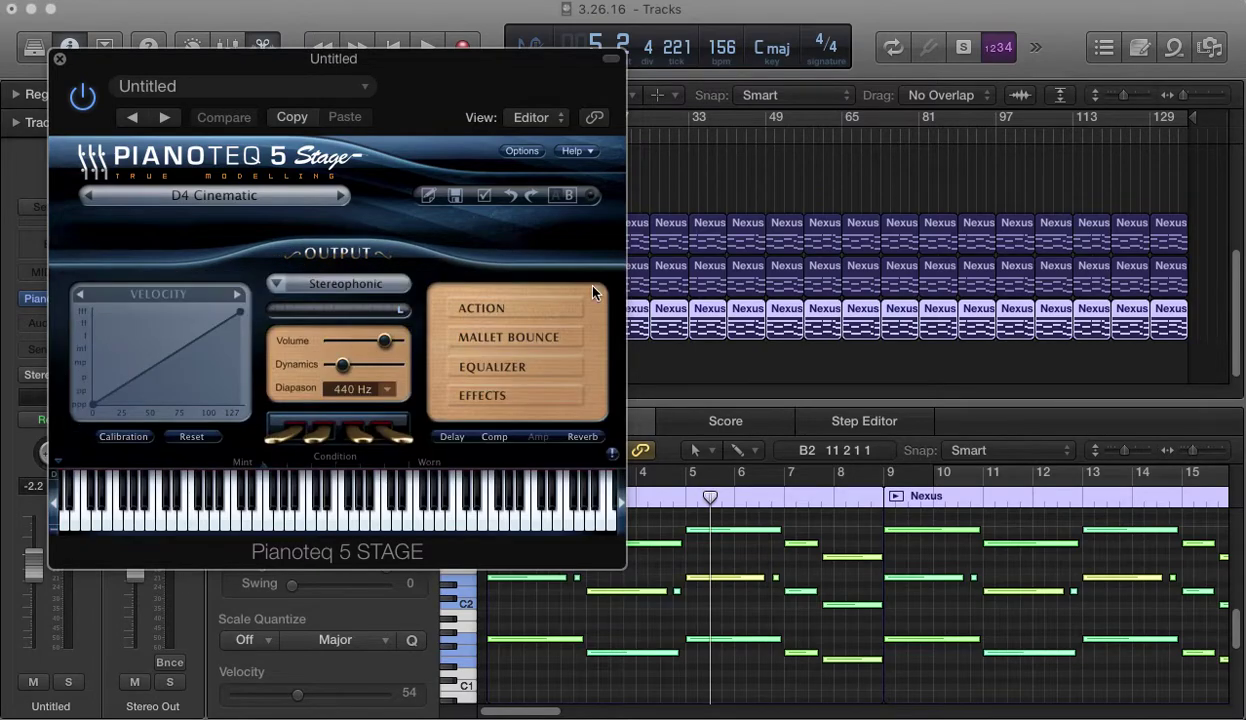
left_click(297, 194)
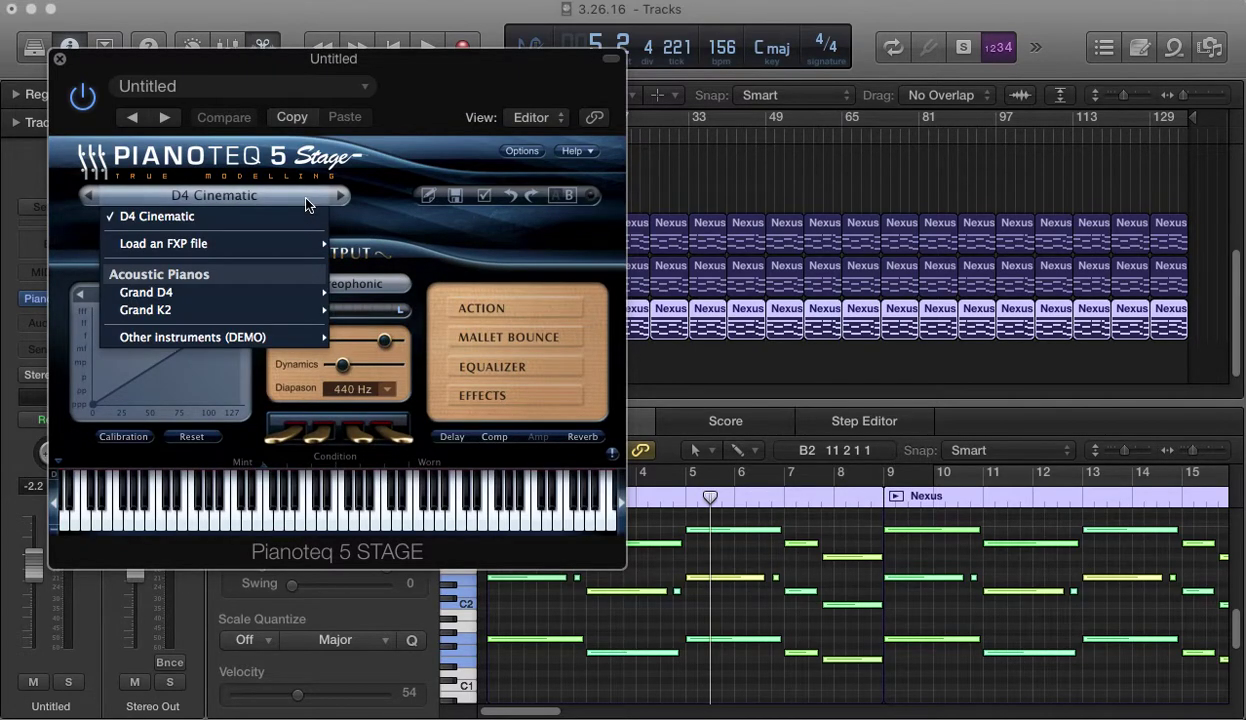
mouse_move(265, 246)
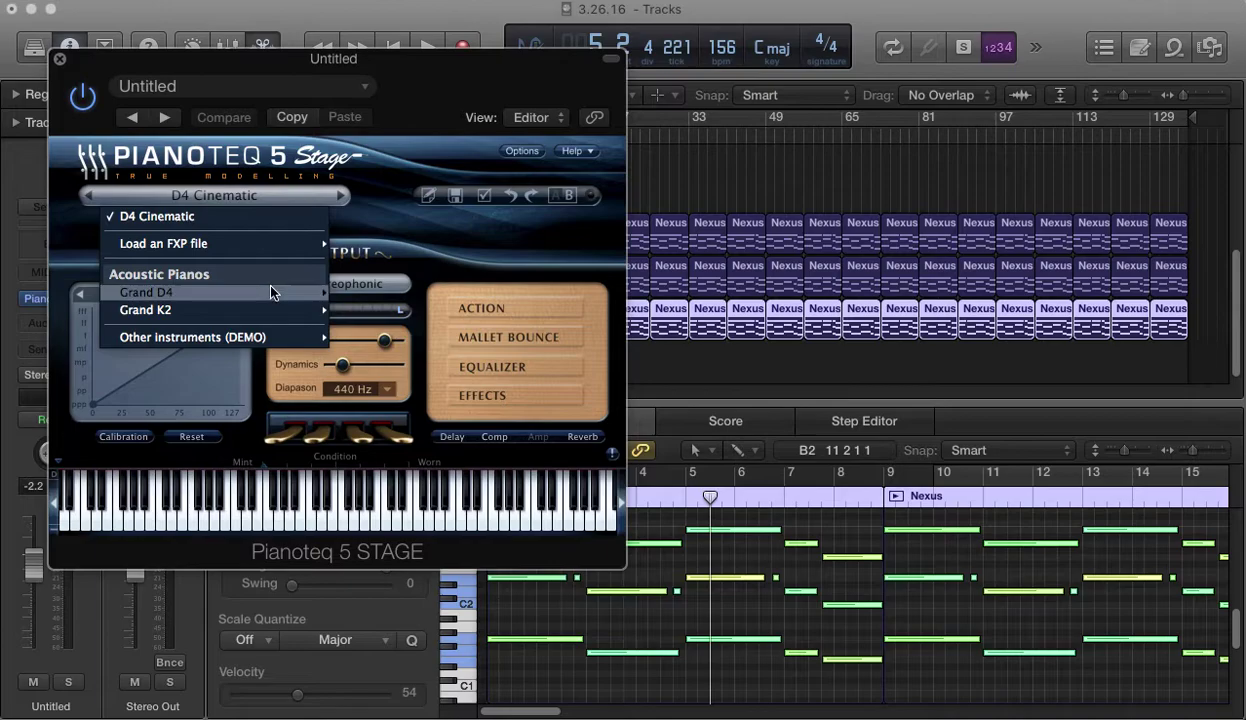
mouse_move(290, 292)
left_click(600, 260)
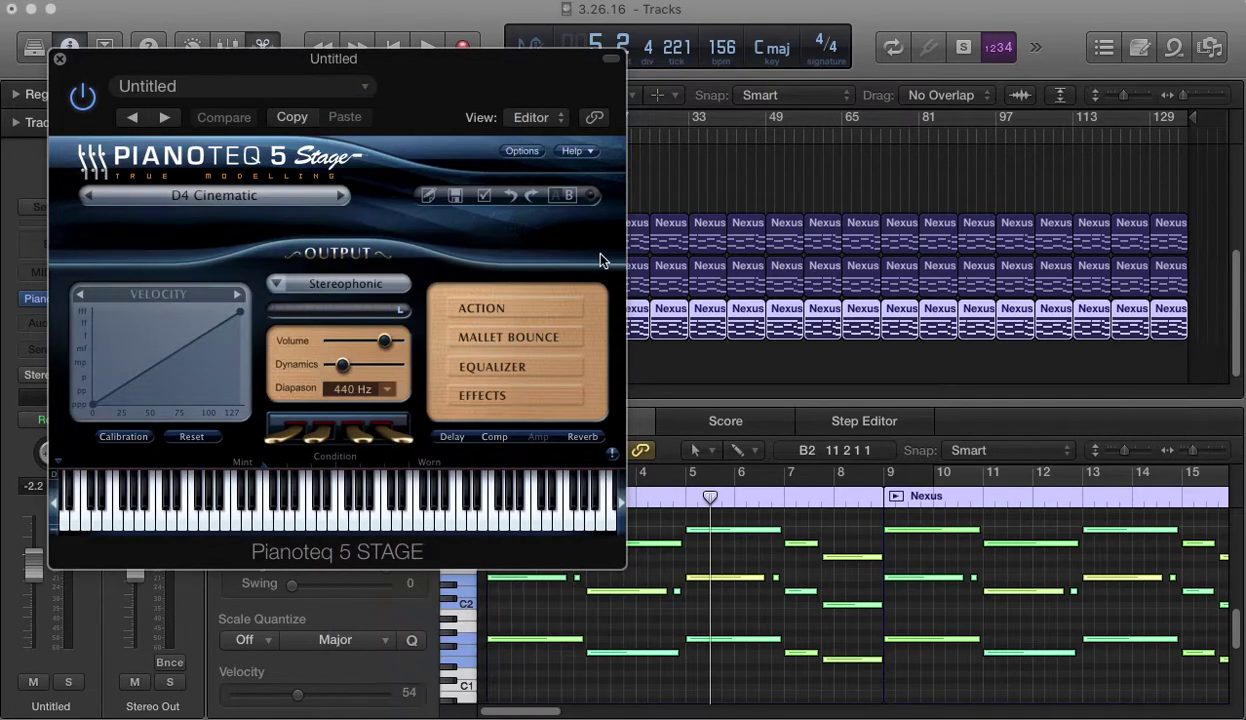
left_click(503, 313)
left_click(588, 290)
left_click(500, 366)
left_click(605, 285)
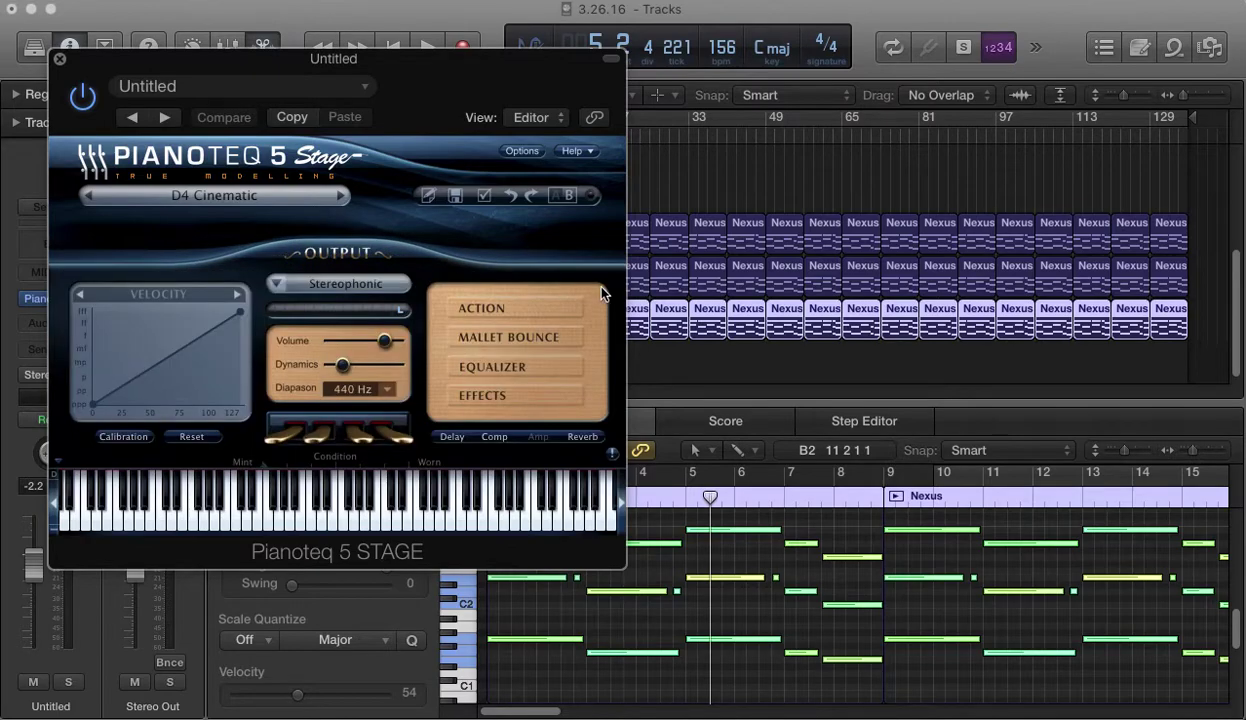
left_click(478, 380)
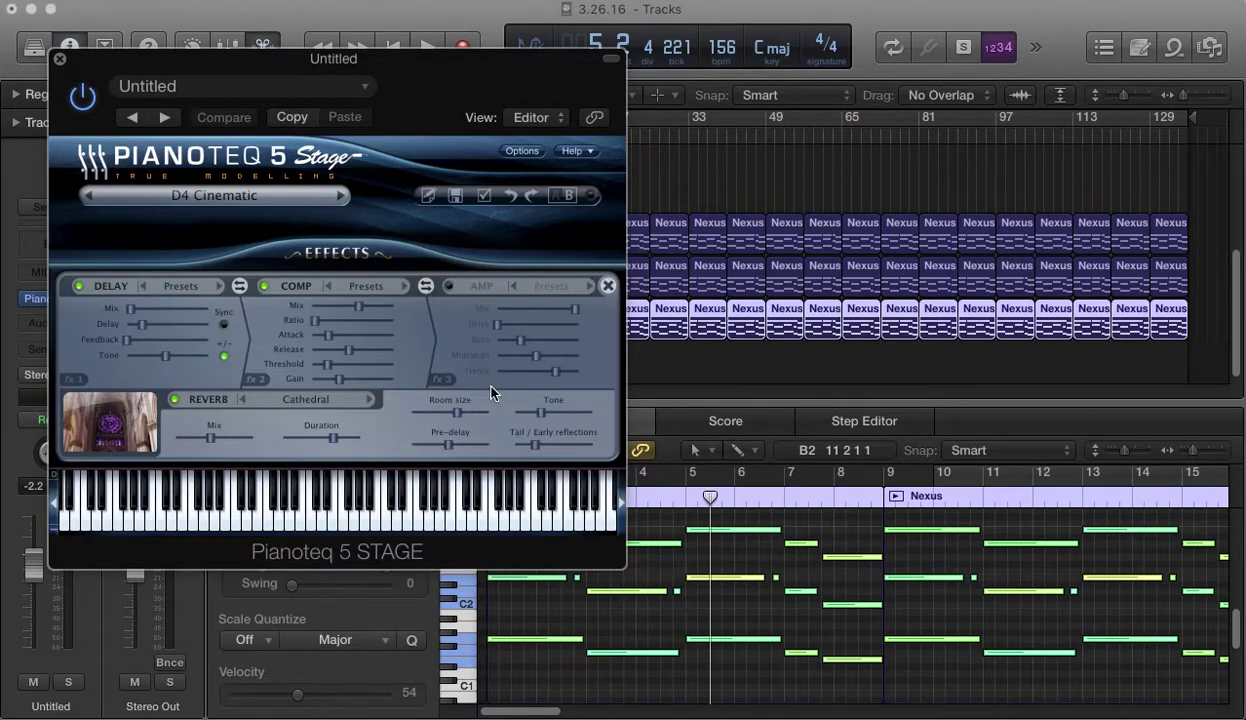
left_click(607, 287)
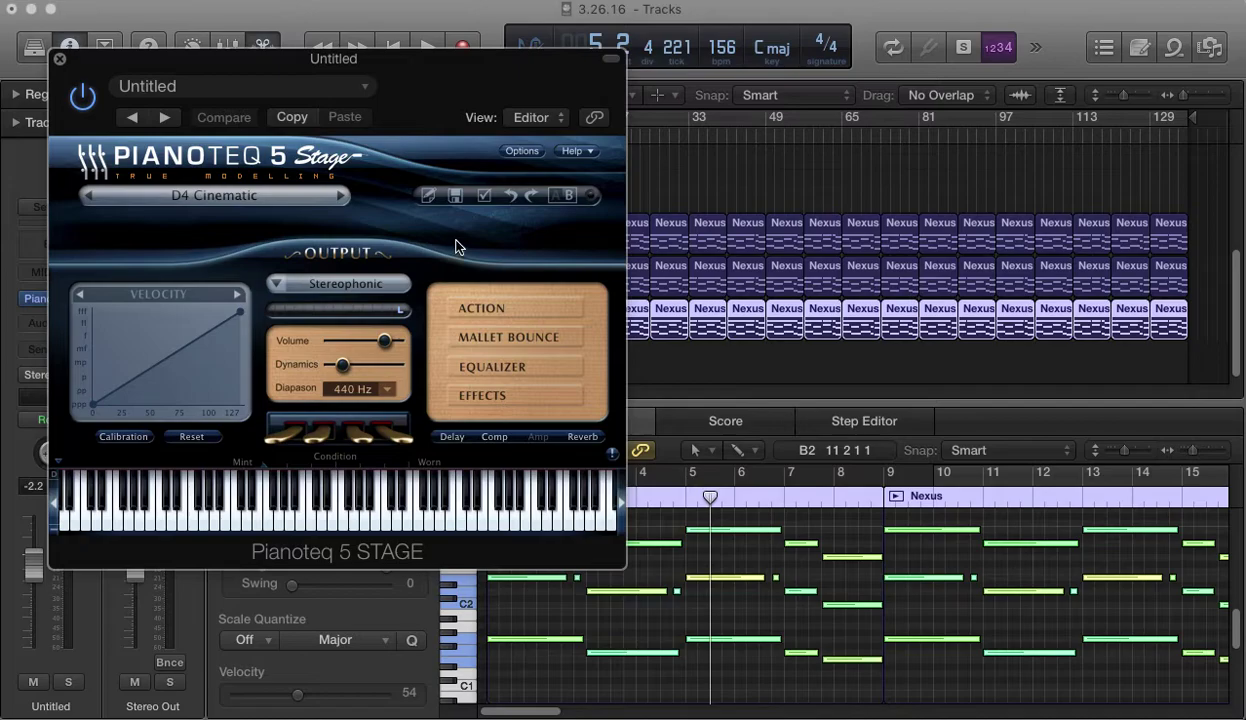
left_click(490, 440)
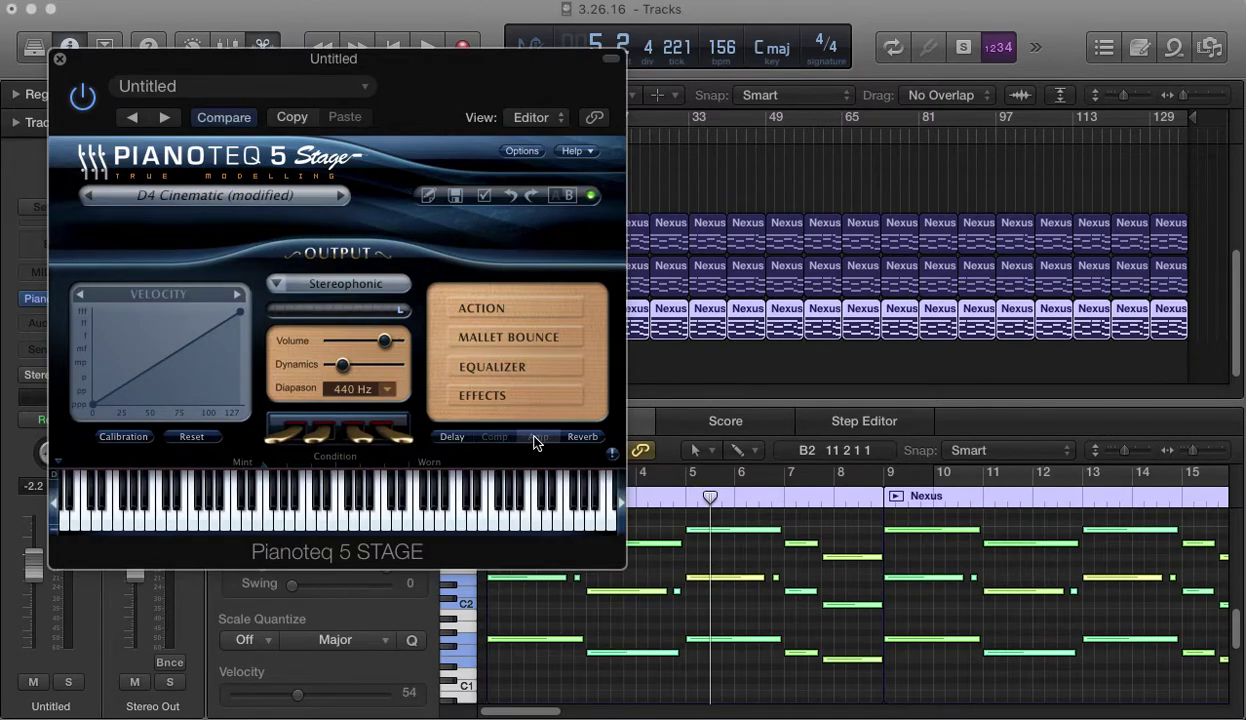
left_click(490, 432)
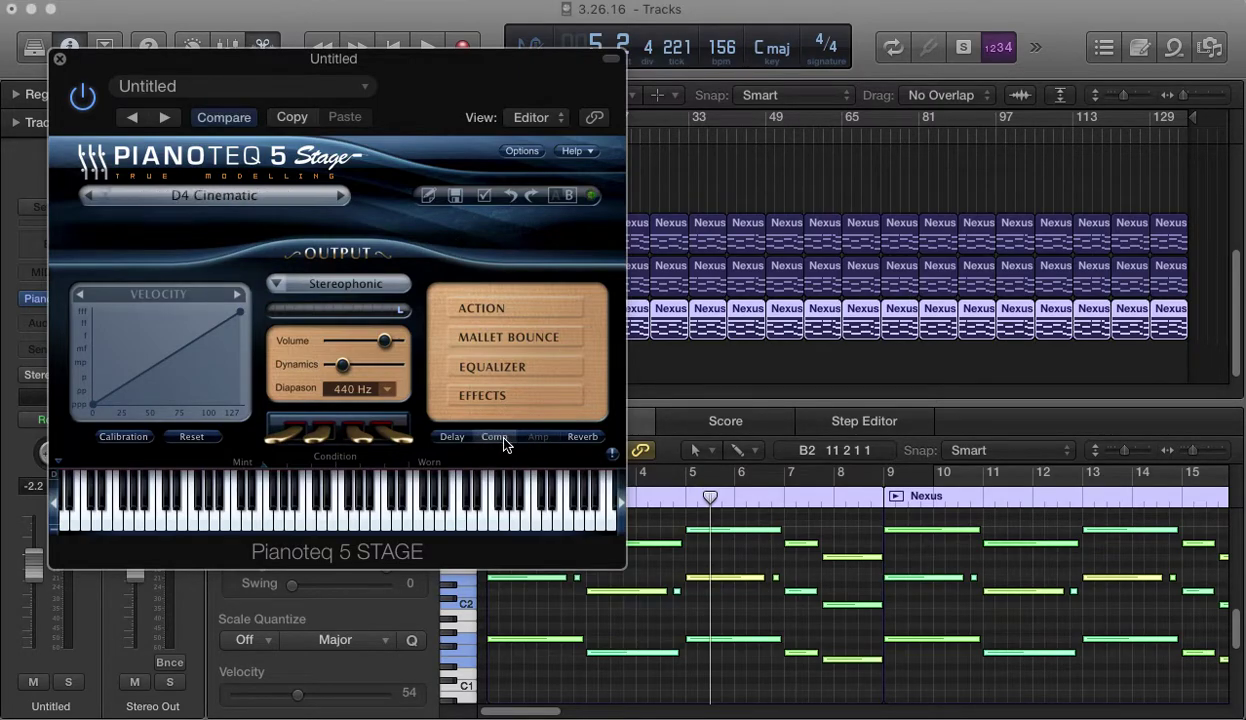
left_click(610, 59)
- Close the Pianoteq window and play the beat from the start of the song
left_click(58, 62)
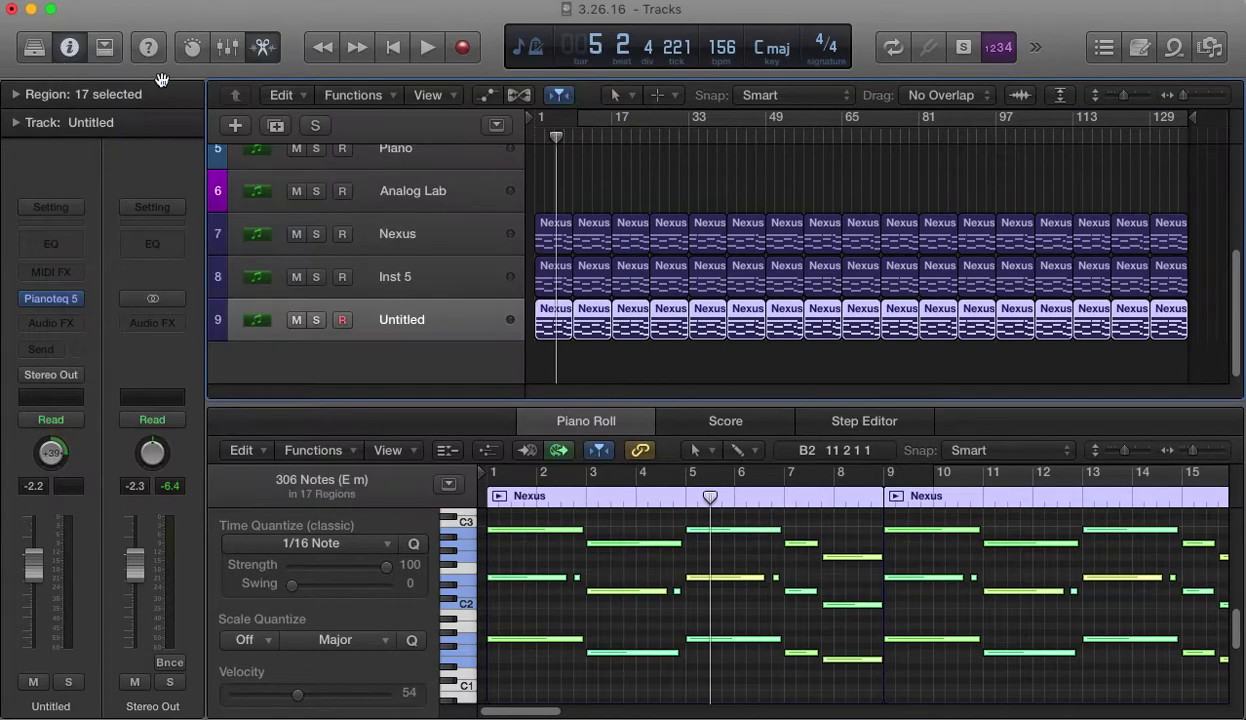
key("Return")
key("space")
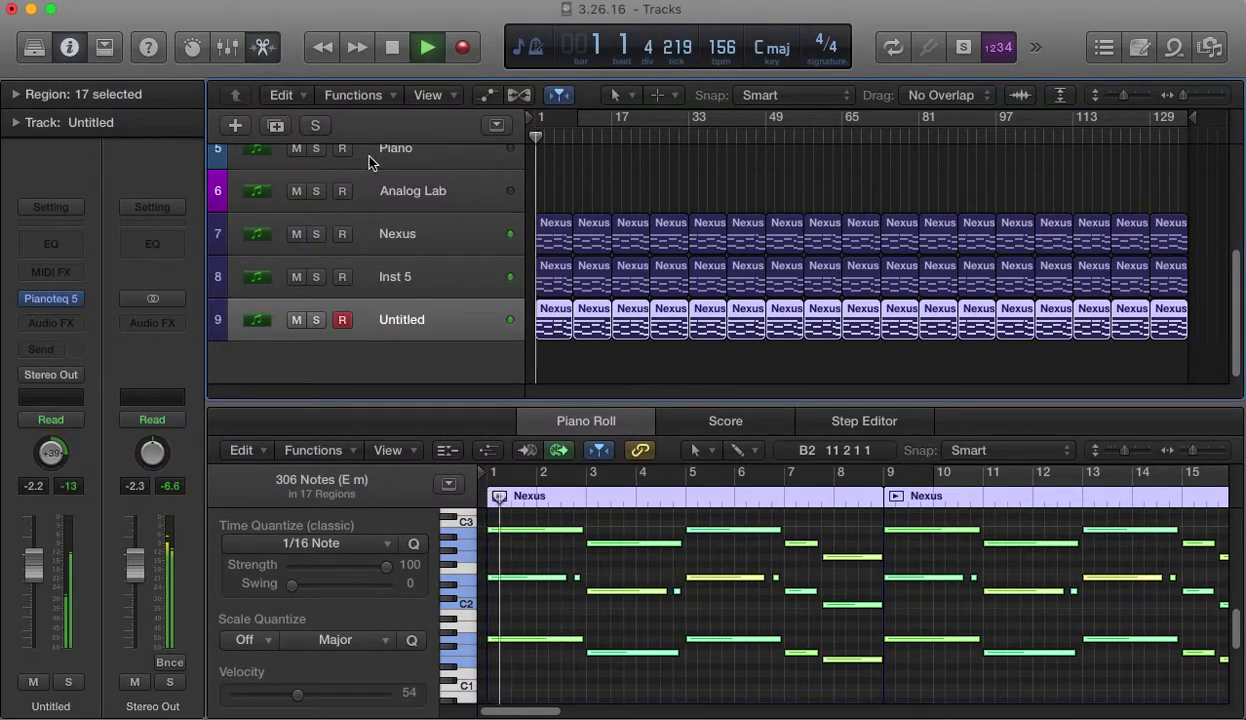
- Deselect the Untitled track's regions and stop playback around bar 8
left_click(543, 365)
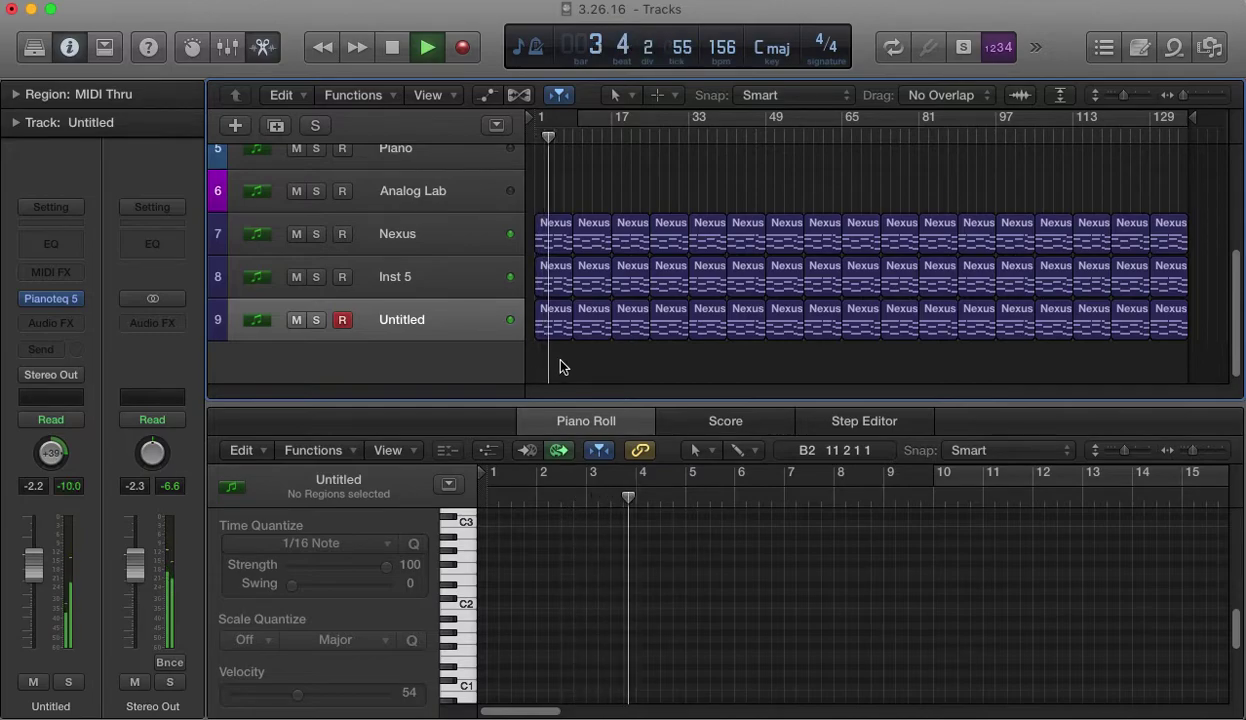
scroll(560, 365, "up", 1)
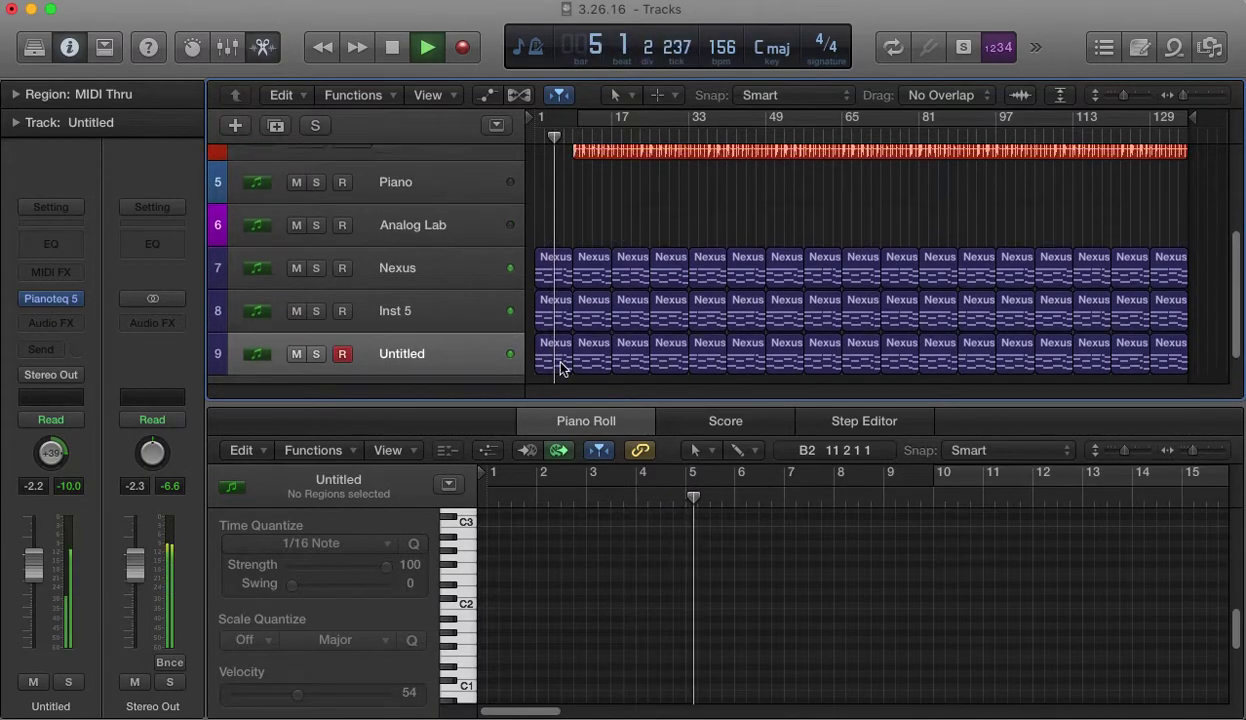
scroll(560, 365, "up", 5)
scroll(560, 368, "down", 2)
scroll(560, 368, "down", 5)
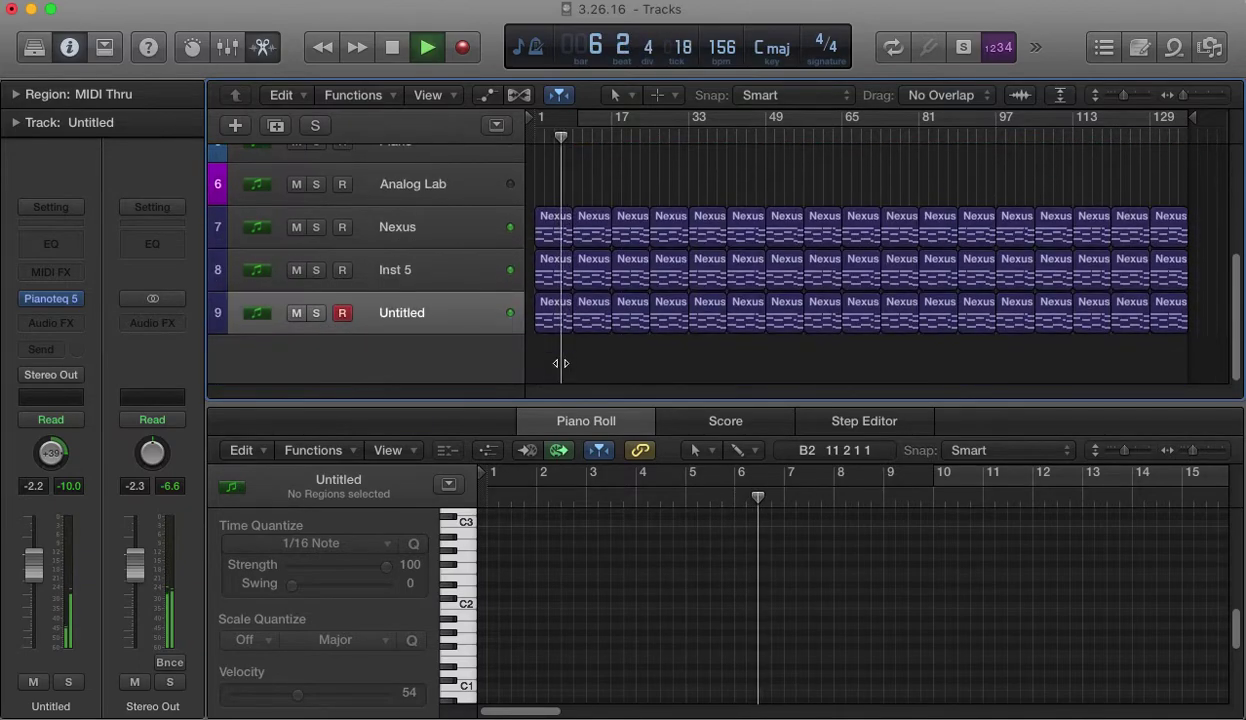
scroll(560, 368, "up", 5)
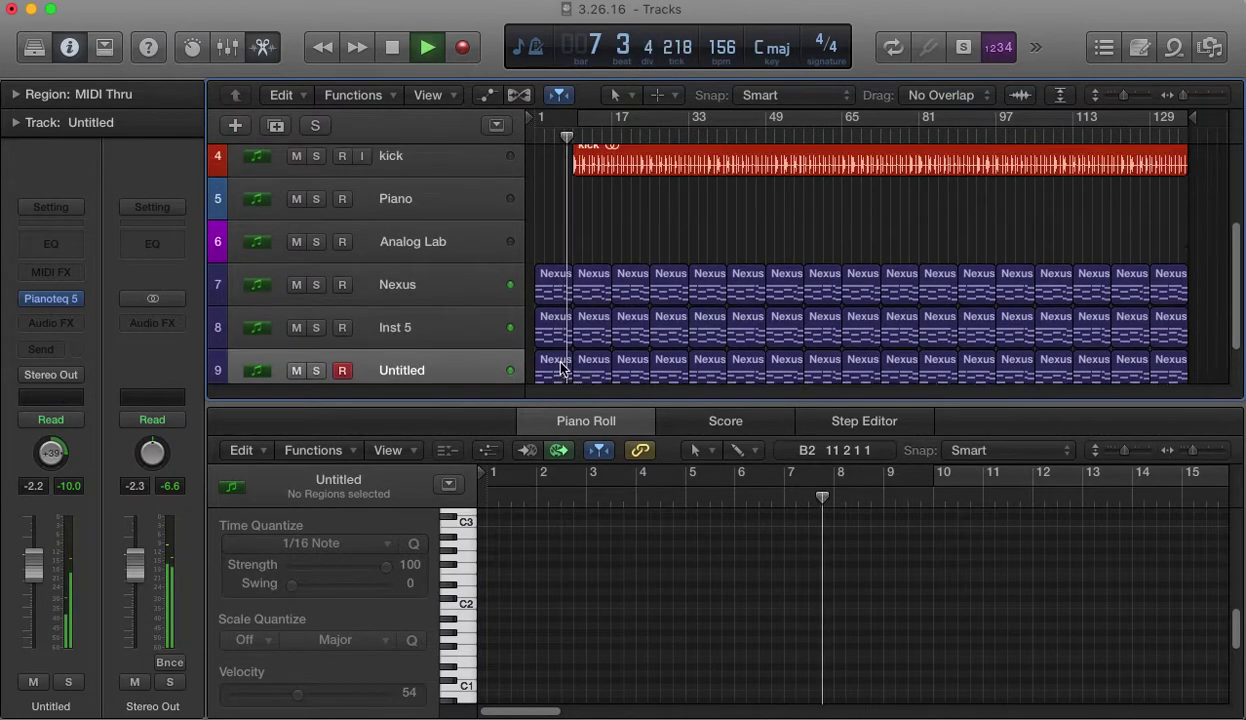
key("space")
scroll(597, 300, "up", 2)
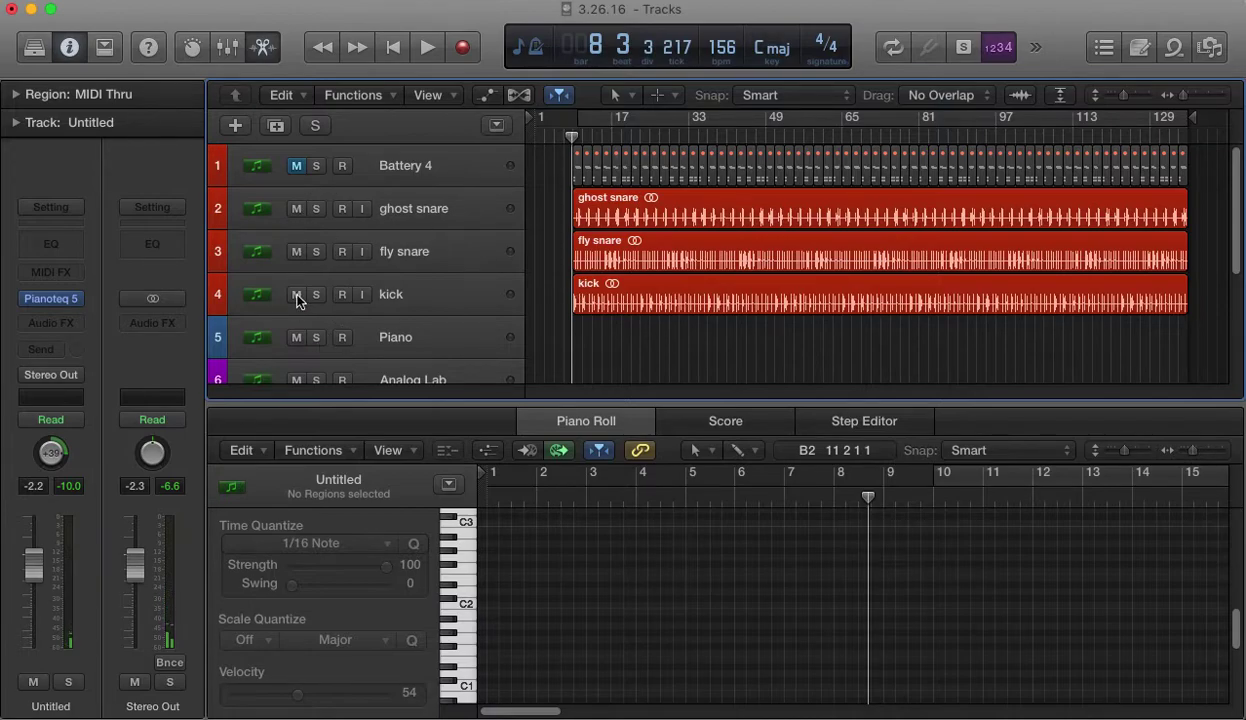
- Select every Battery 4 region, solo the Battery 4 drum track, and make it active
scroll(297, 300, "down", 8)
scroll(356, 278, "up", 8)
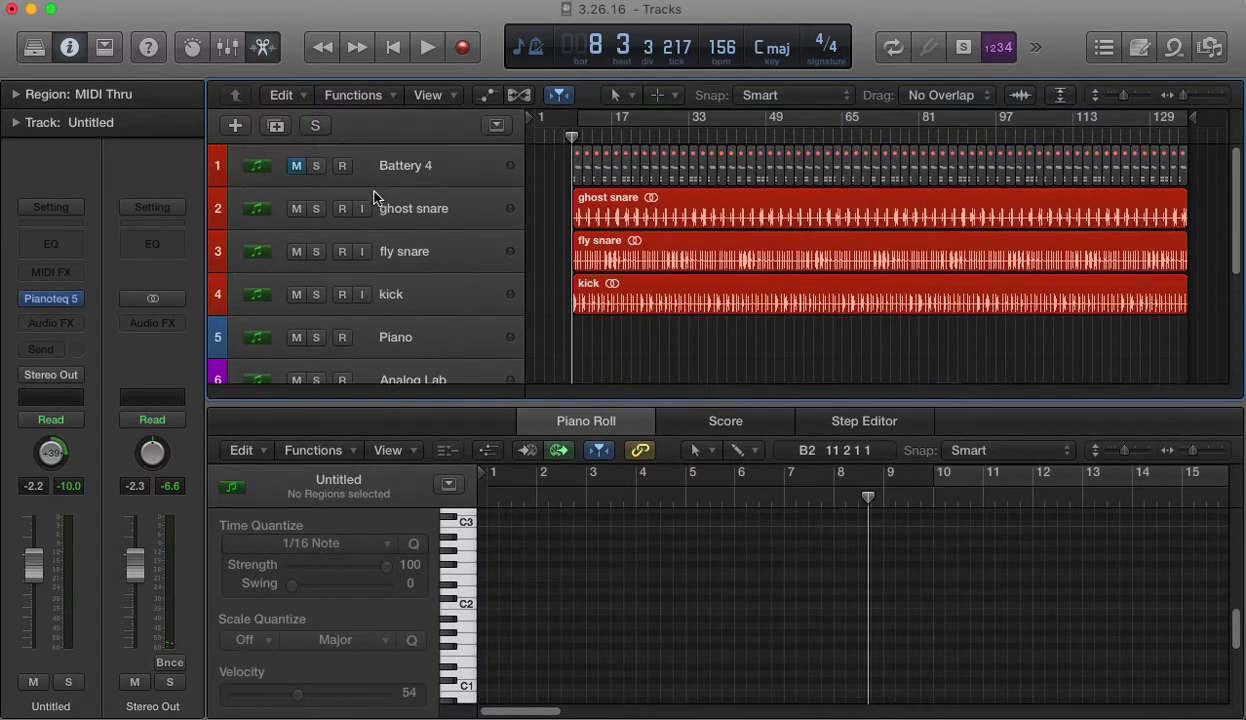
left_click(316, 167)
left_click(313, 167)
left_click_drag(580, 170, 1188, 160)
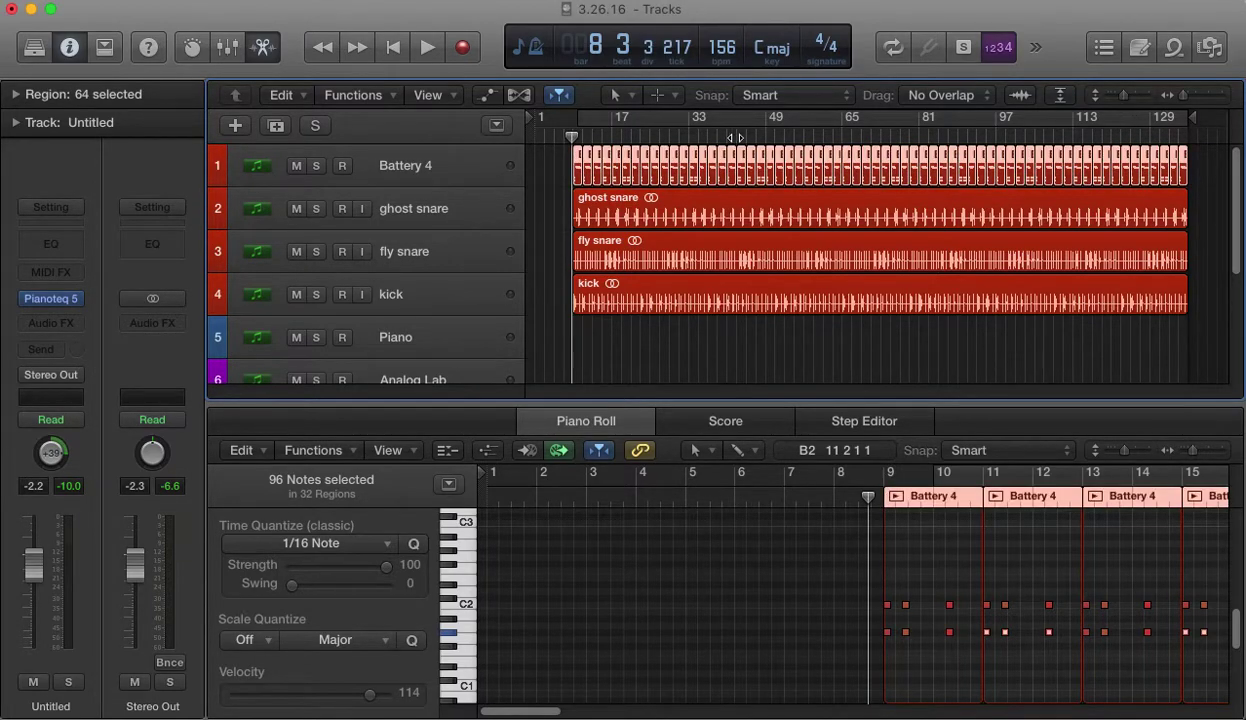
left_click(315, 167)
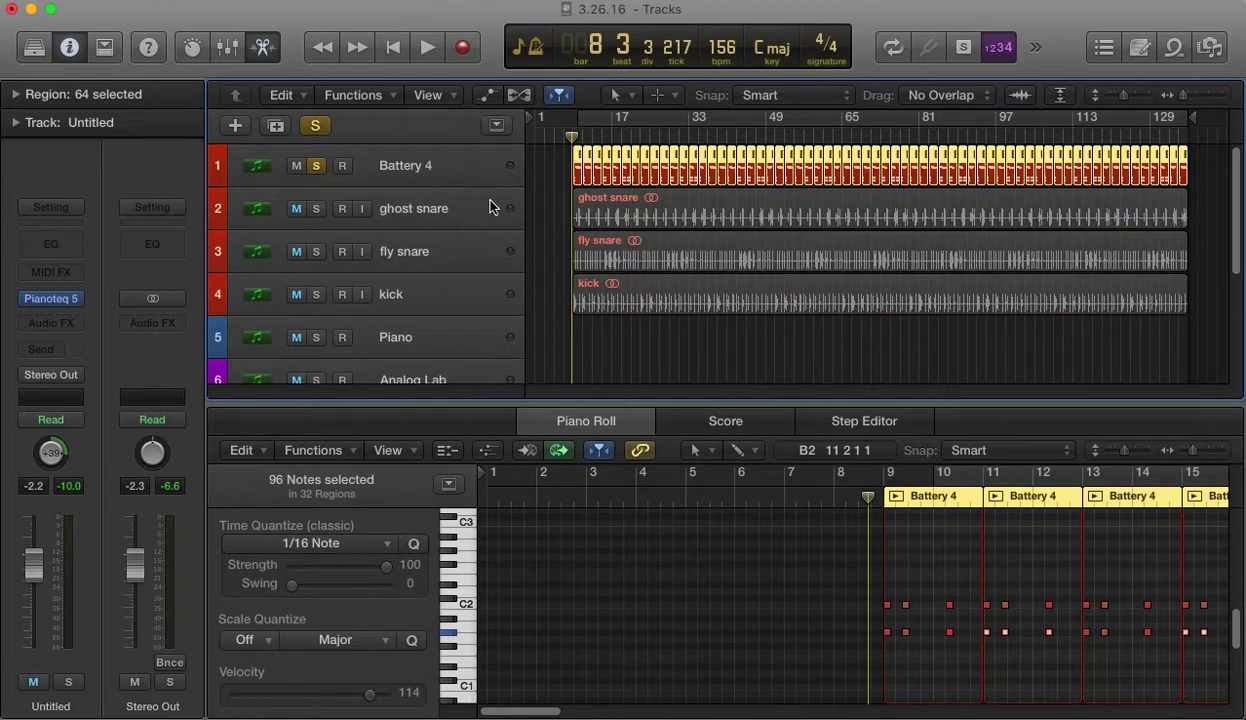
left_click(371, 182)
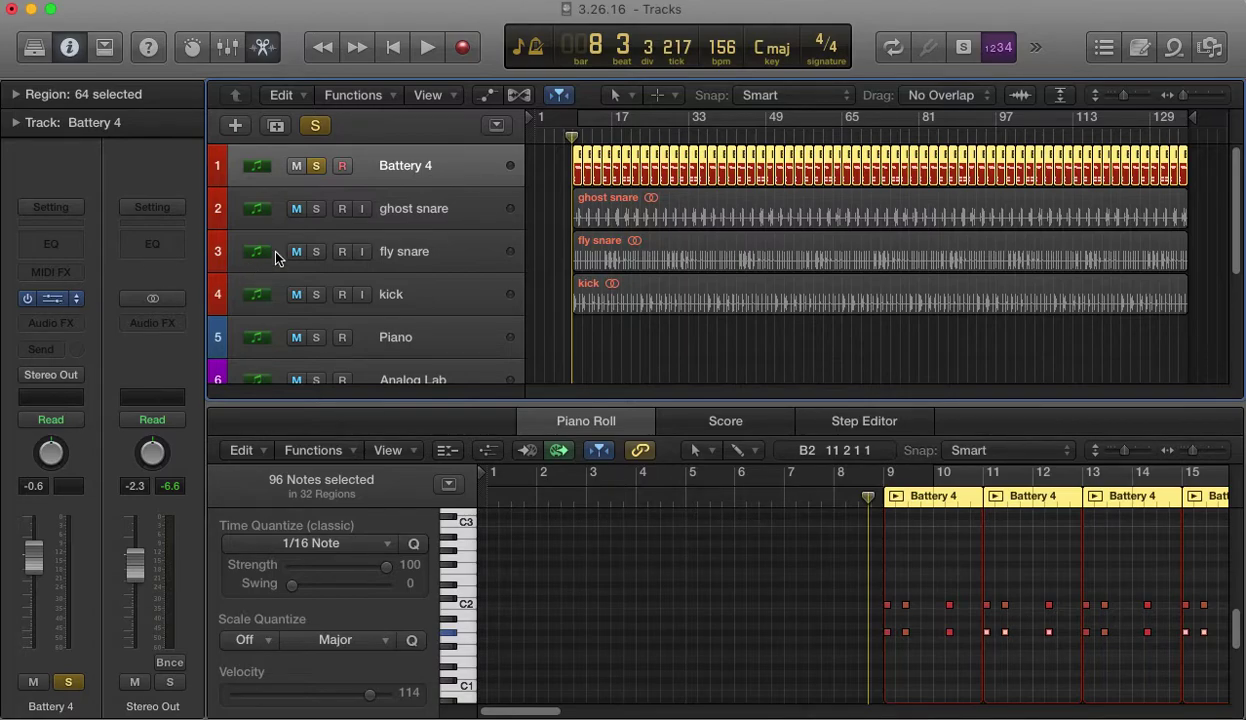
- Show Battery 4 on Kardiak Kit 1 in compact view with the preset header hidden
key("v")
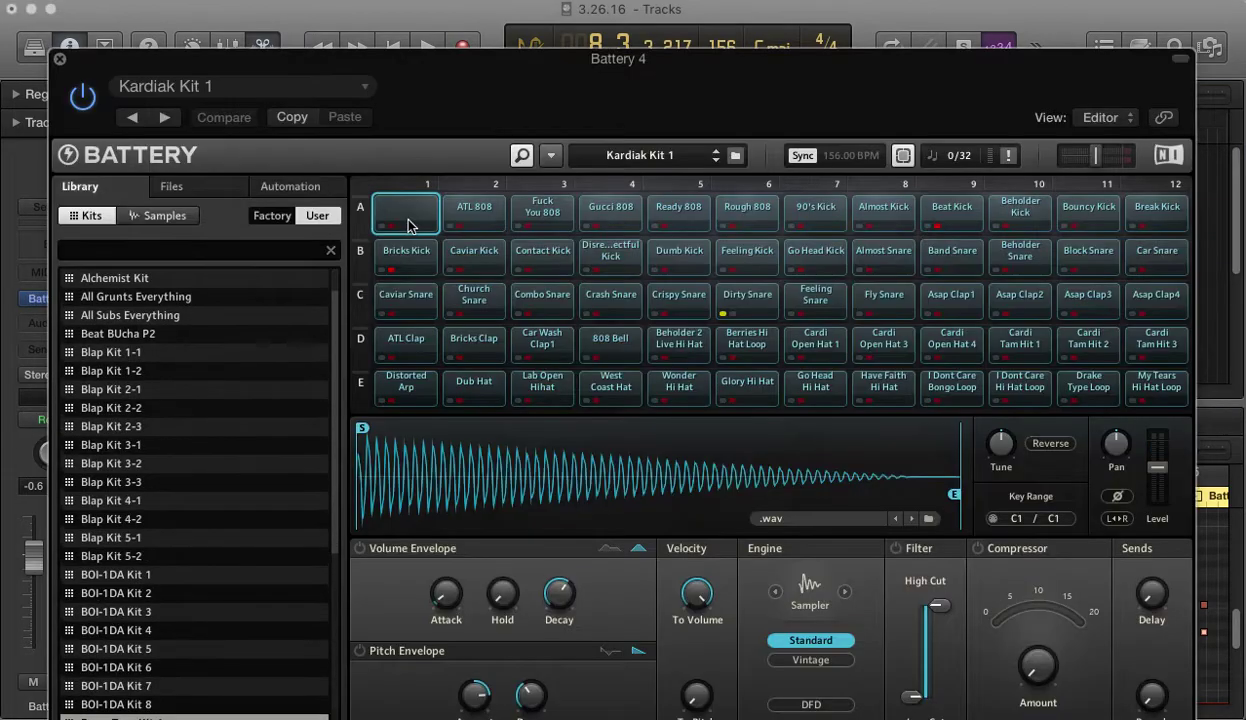
left_click_drag(841, 58, 873, 2)
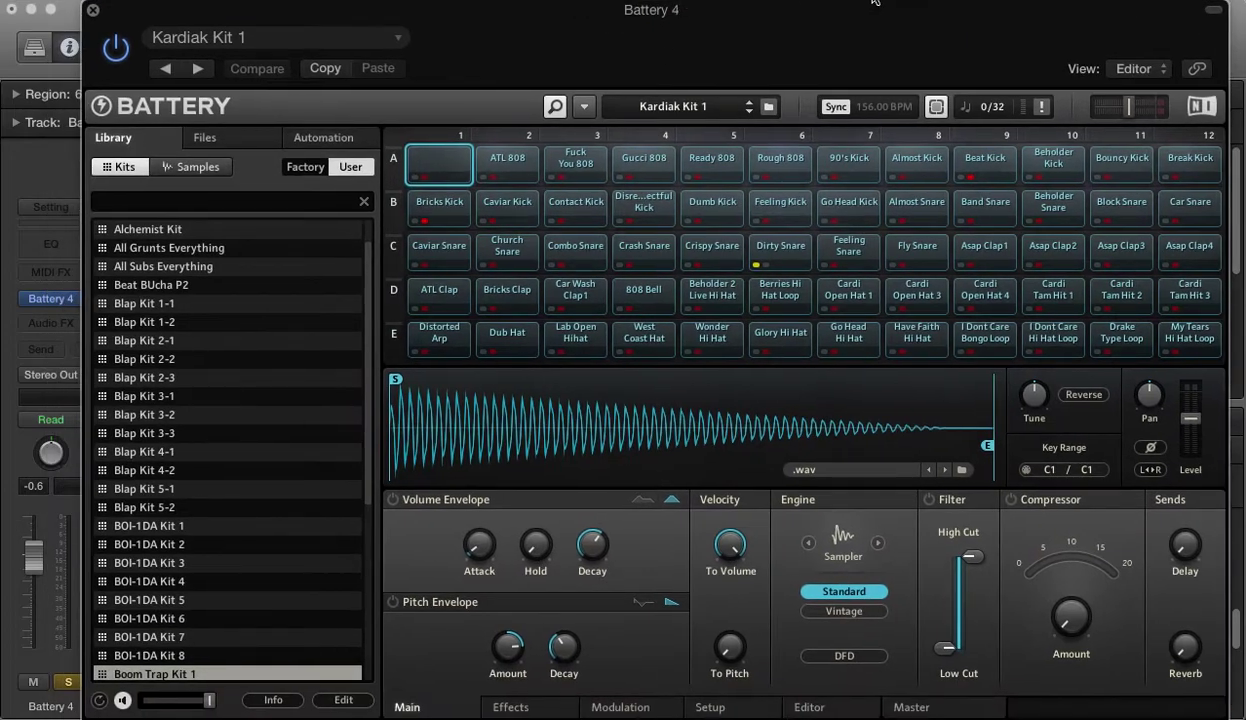
left_click(1213, 12)
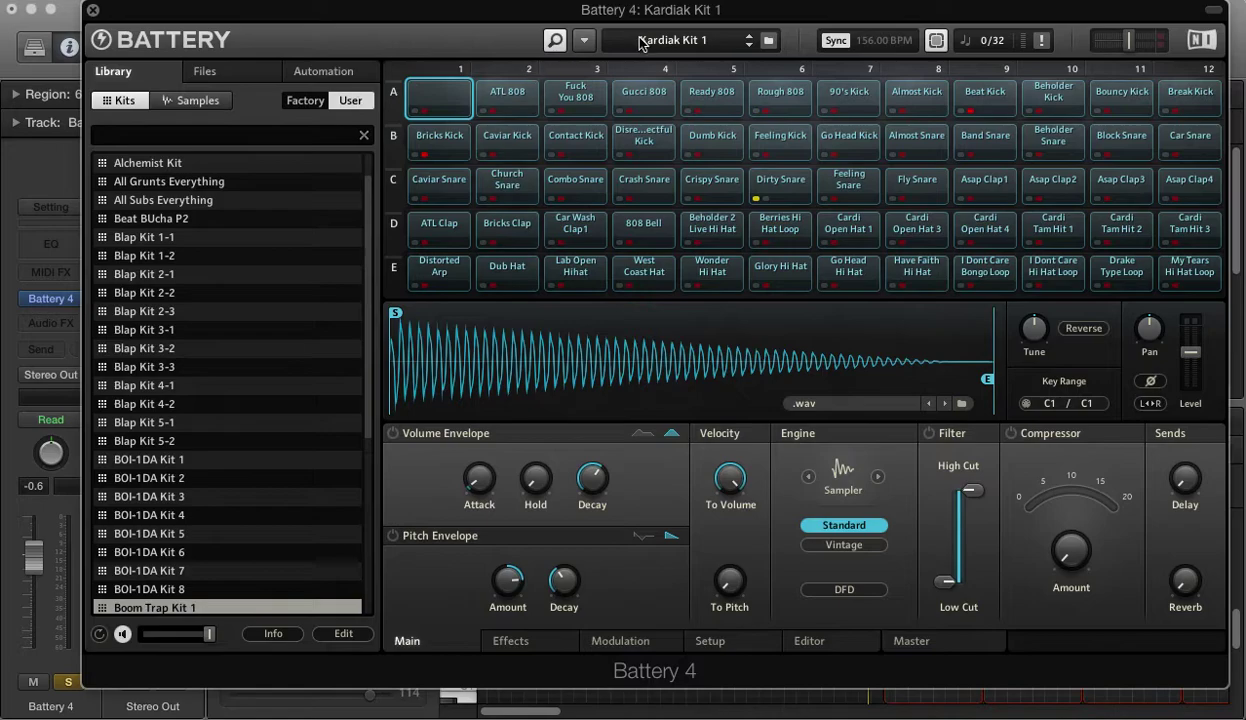
- Close Battery 4, move the solo to the ghost snare track, and zoom in horizontally
left_click(92, 11)
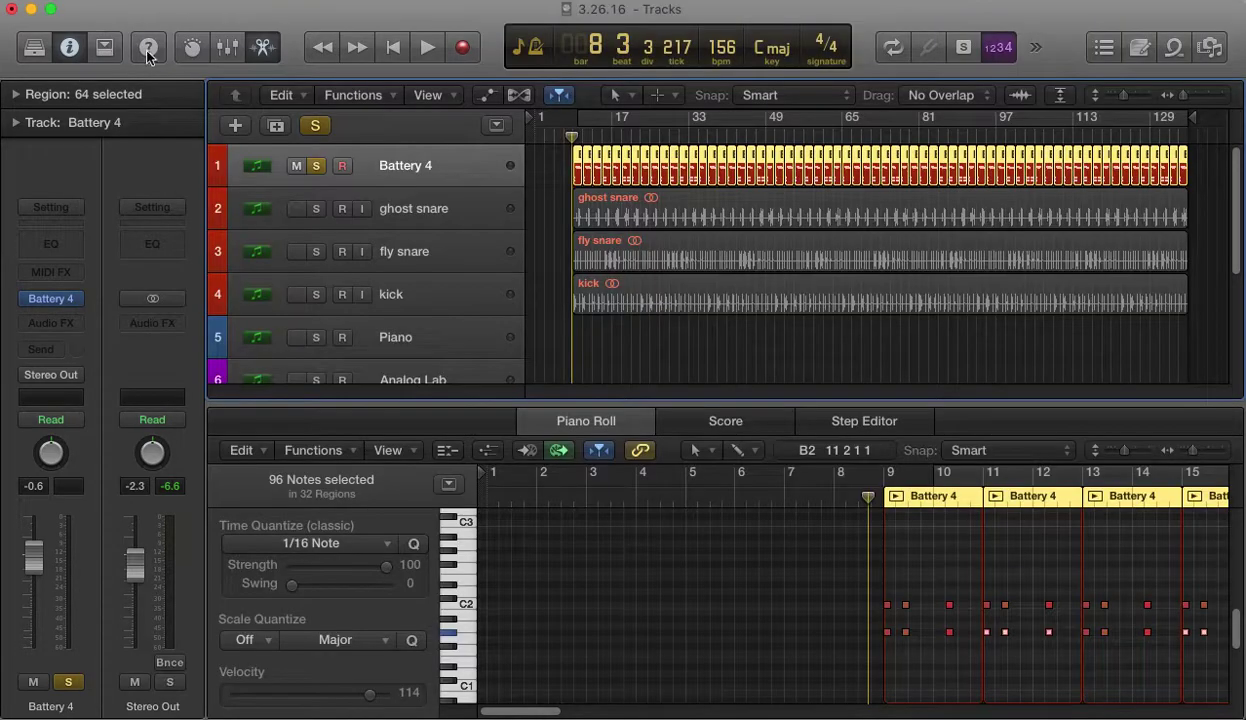
left_click(316, 168)
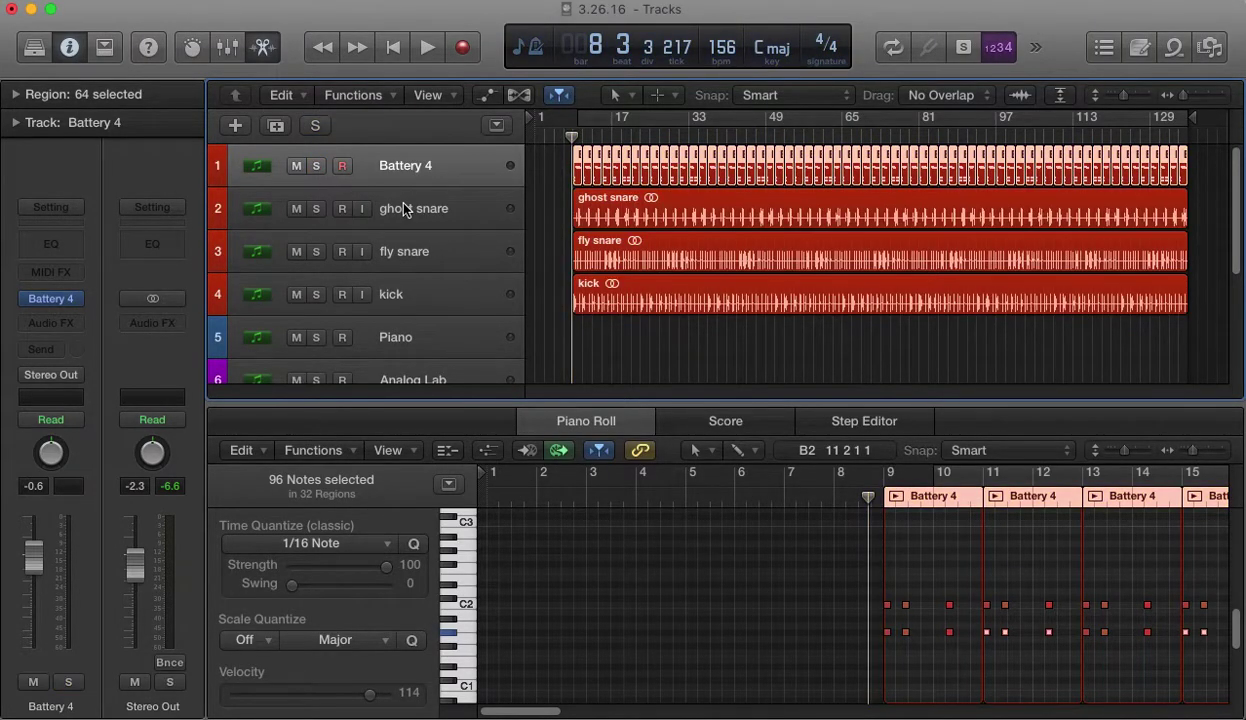
left_click(398, 208)
left_click(317, 209)
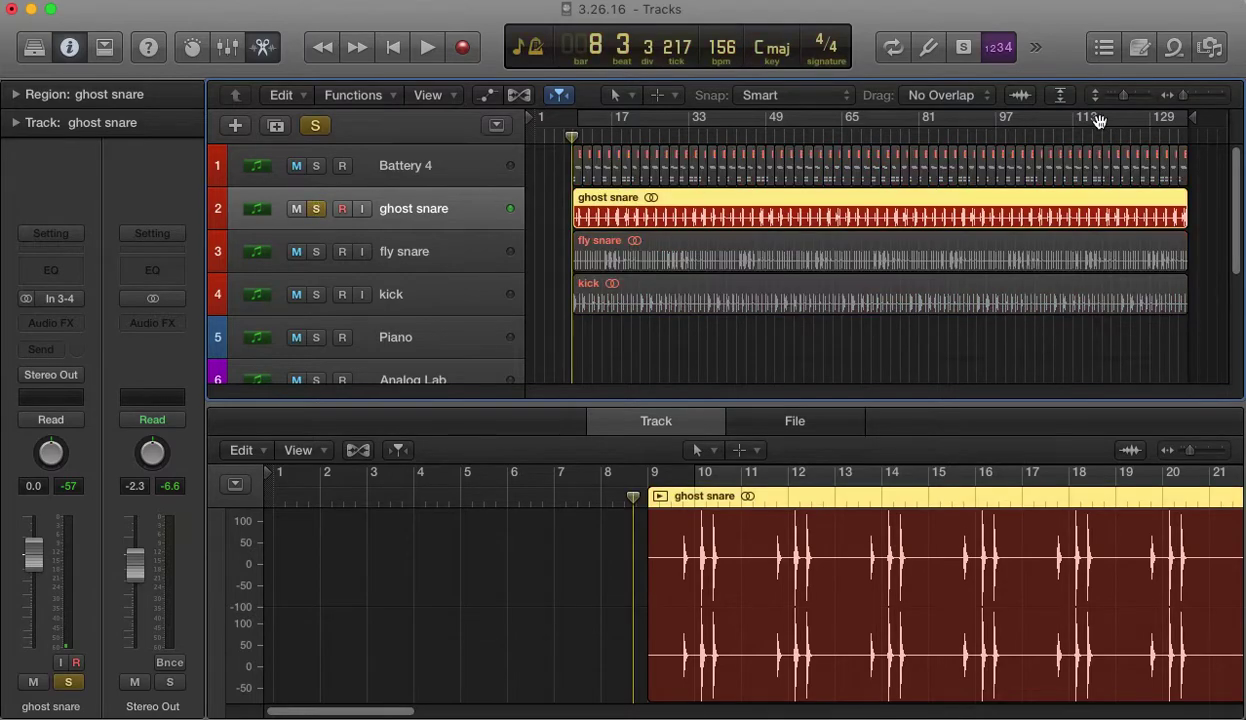
left_click_drag(1183, 95, 1129, 97)
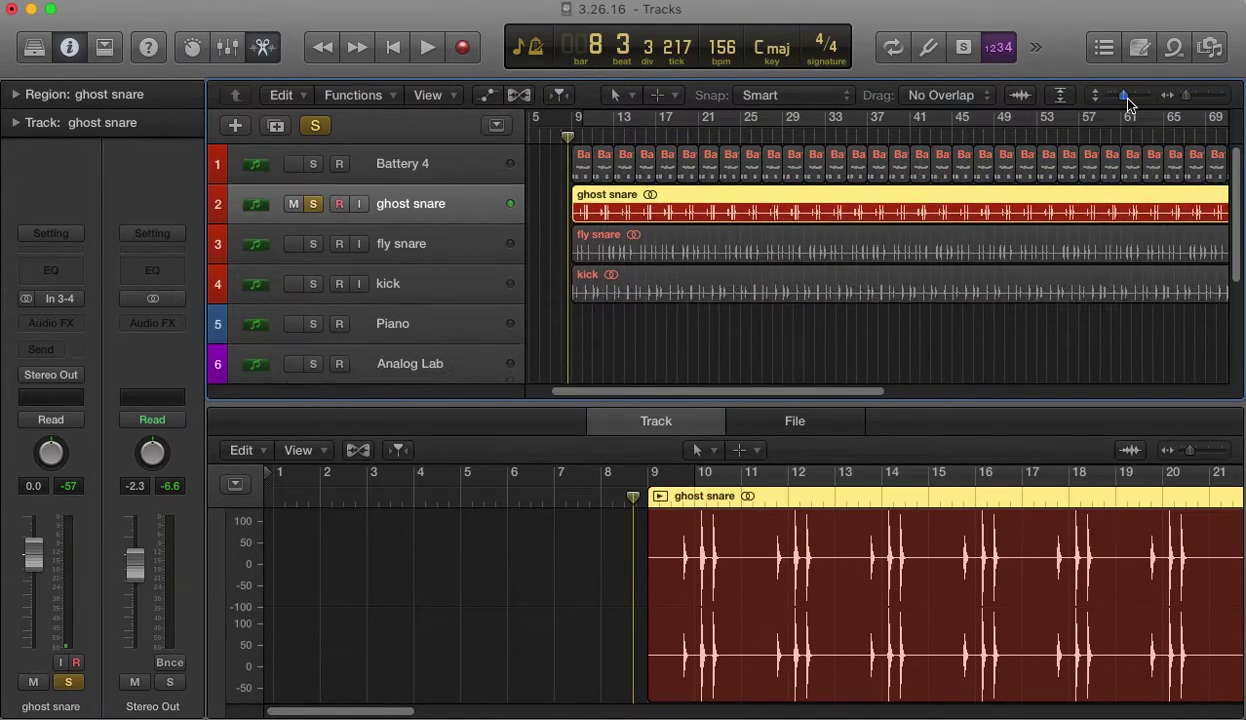
- Turn on Flex view and play the kick track soloed, zooming the arrangement in further
key("super+f")
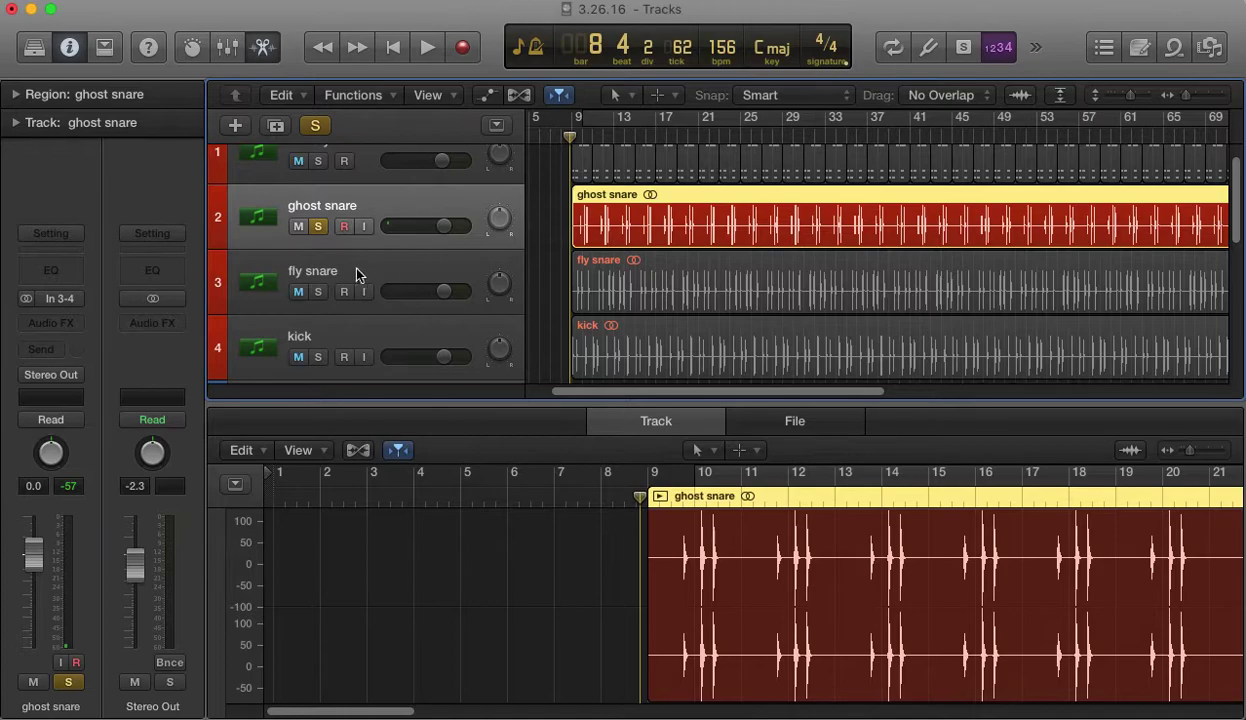
left_click(318, 227)
left_click(317, 357)
key("space")
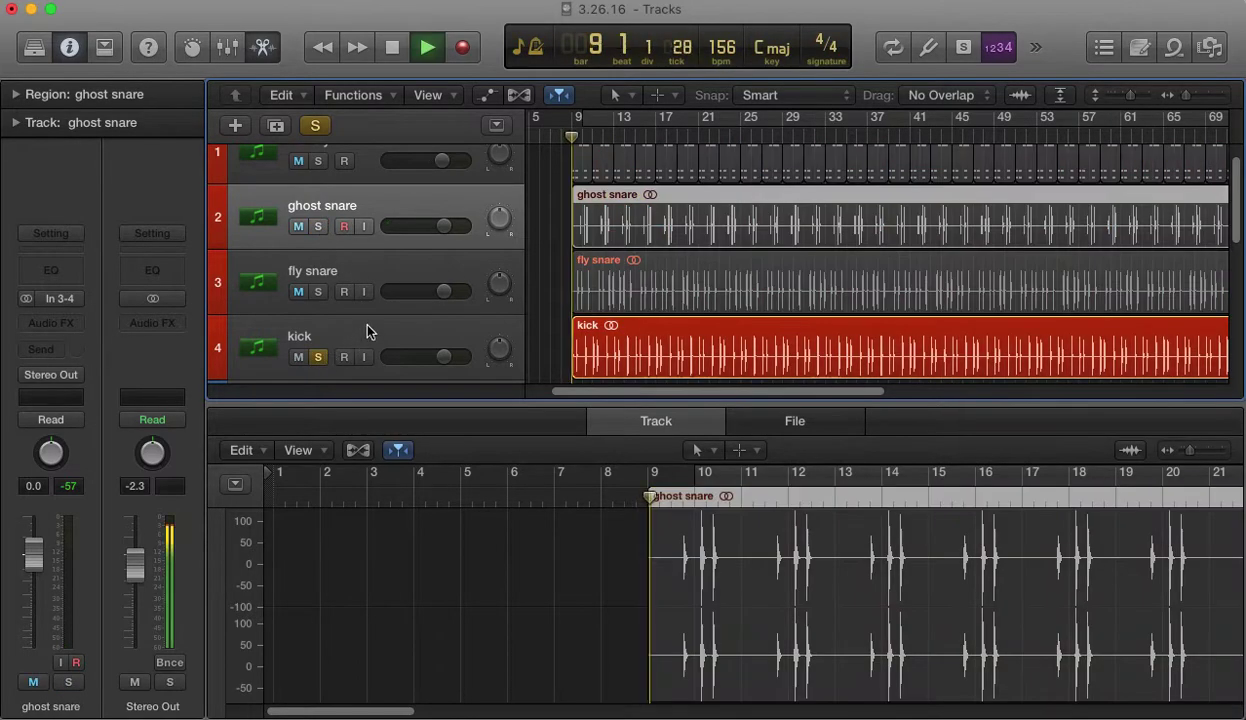
left_click(312, 366)
left_click(553, 331)
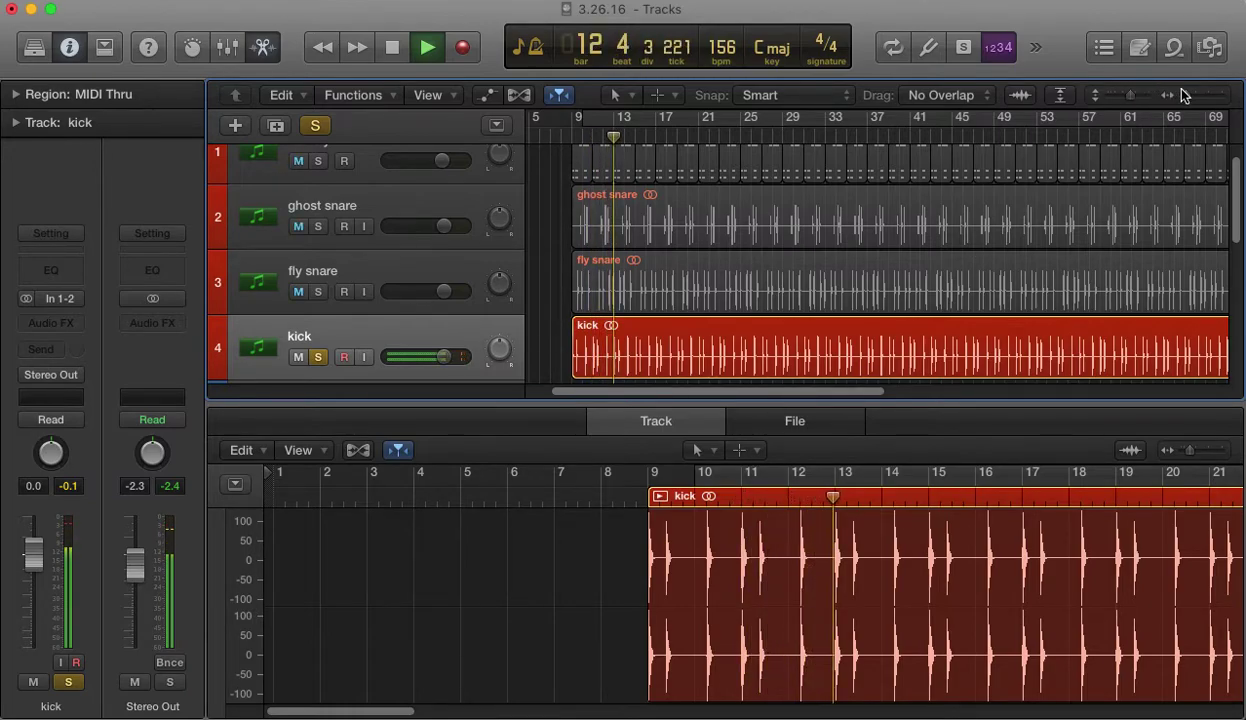
left_click_drag(1188, 95, 1199, 97)
- Toggle the Mixer off again, solo the fly snare track, and play it with the kick
key("x")
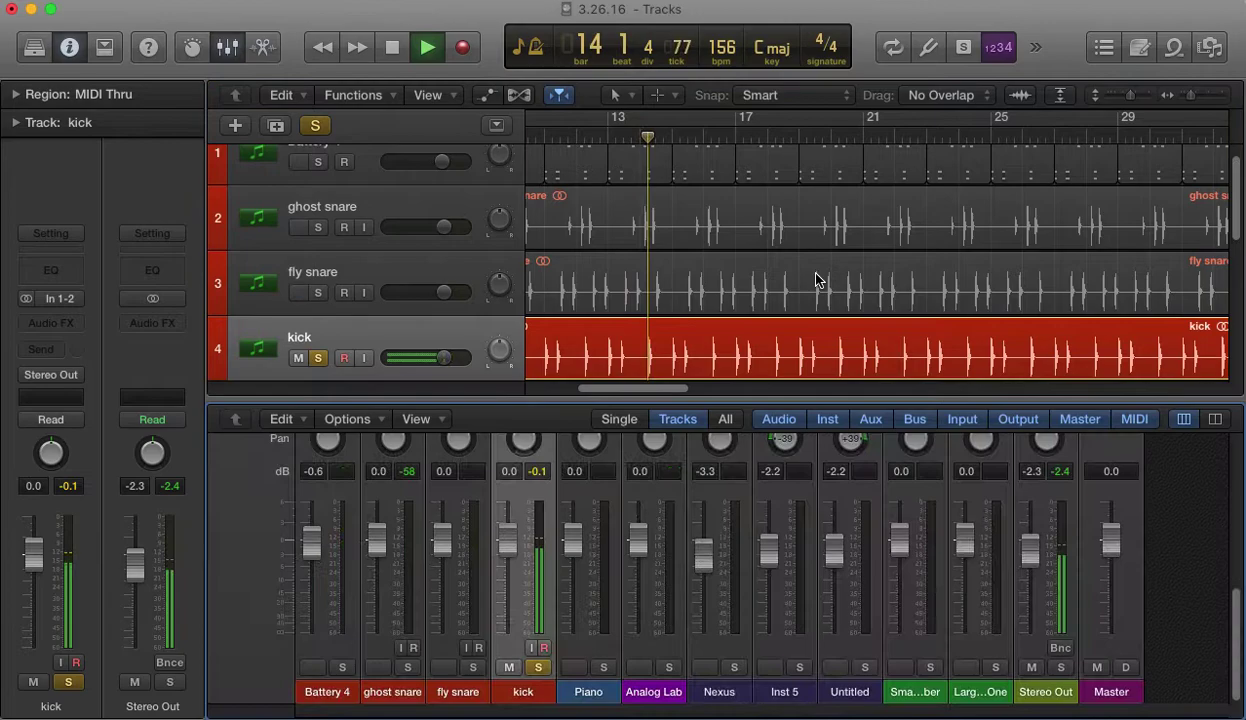
key("x")
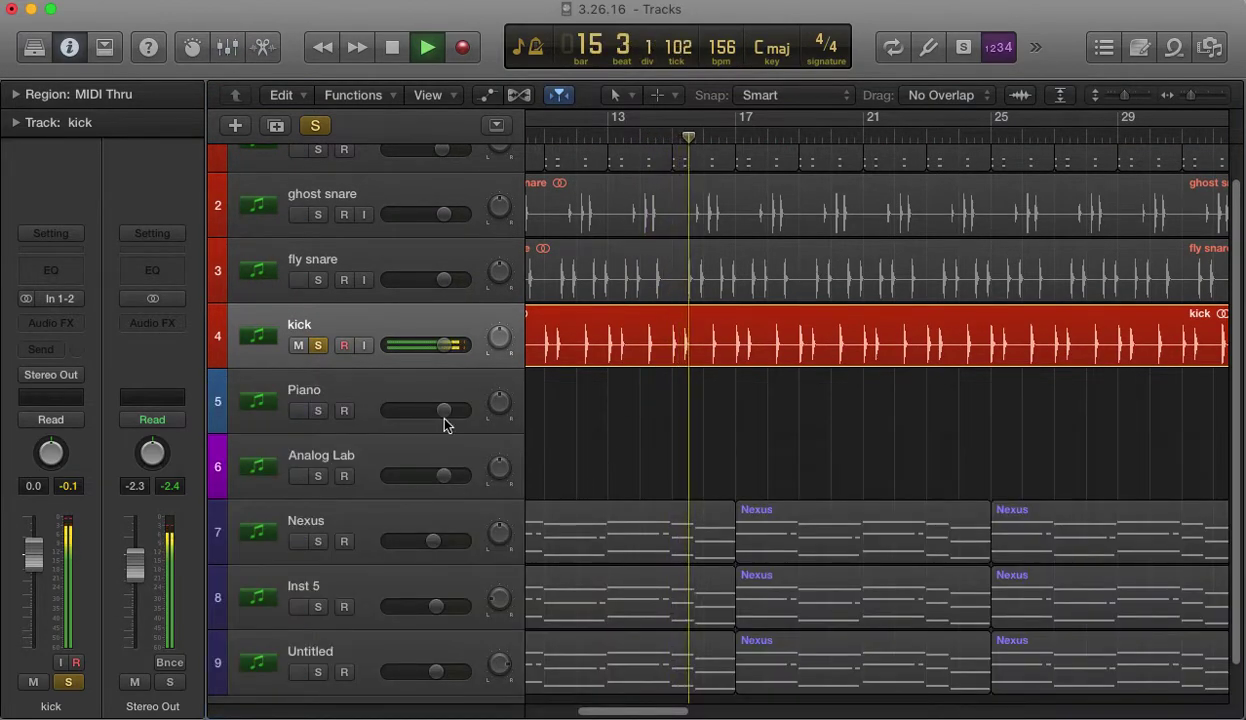
key("space")
left_click(320, 281)
key("space")
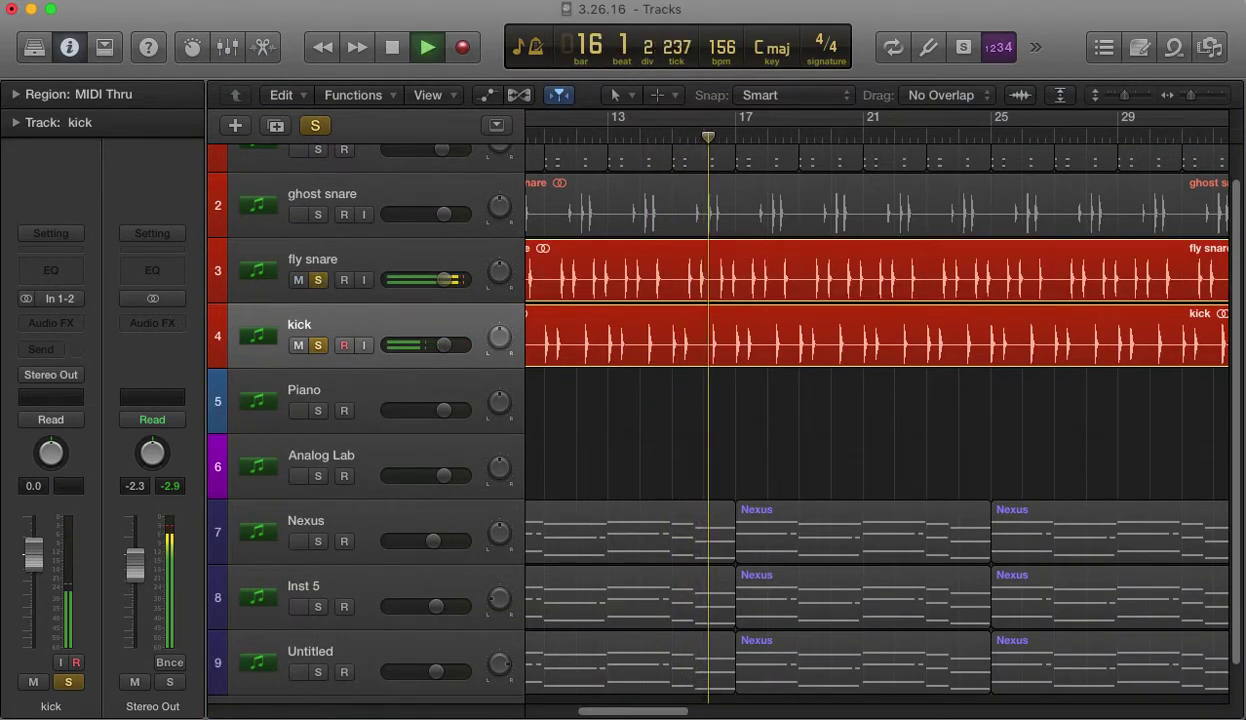
left_click_drag(661, 711, 631, 711)
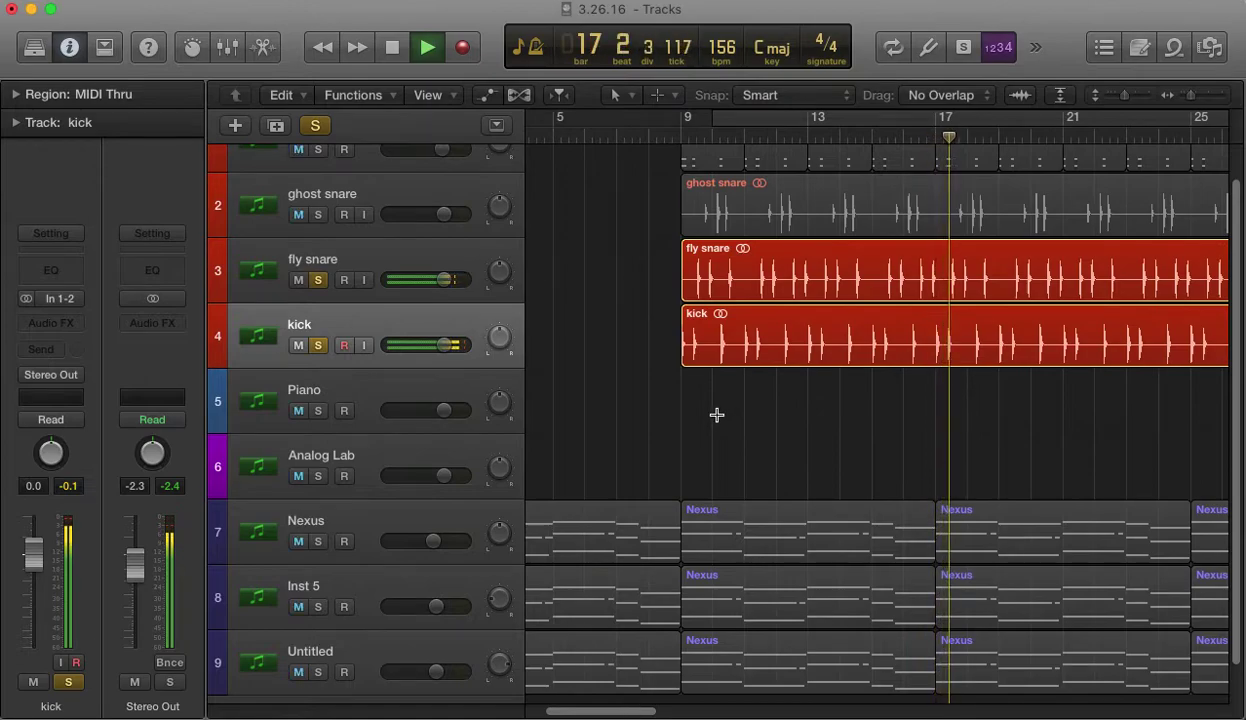
- Replay the soloed fly snare and kick from bar 9, then stop
key("space")
left_click(682, 132)
key("space")
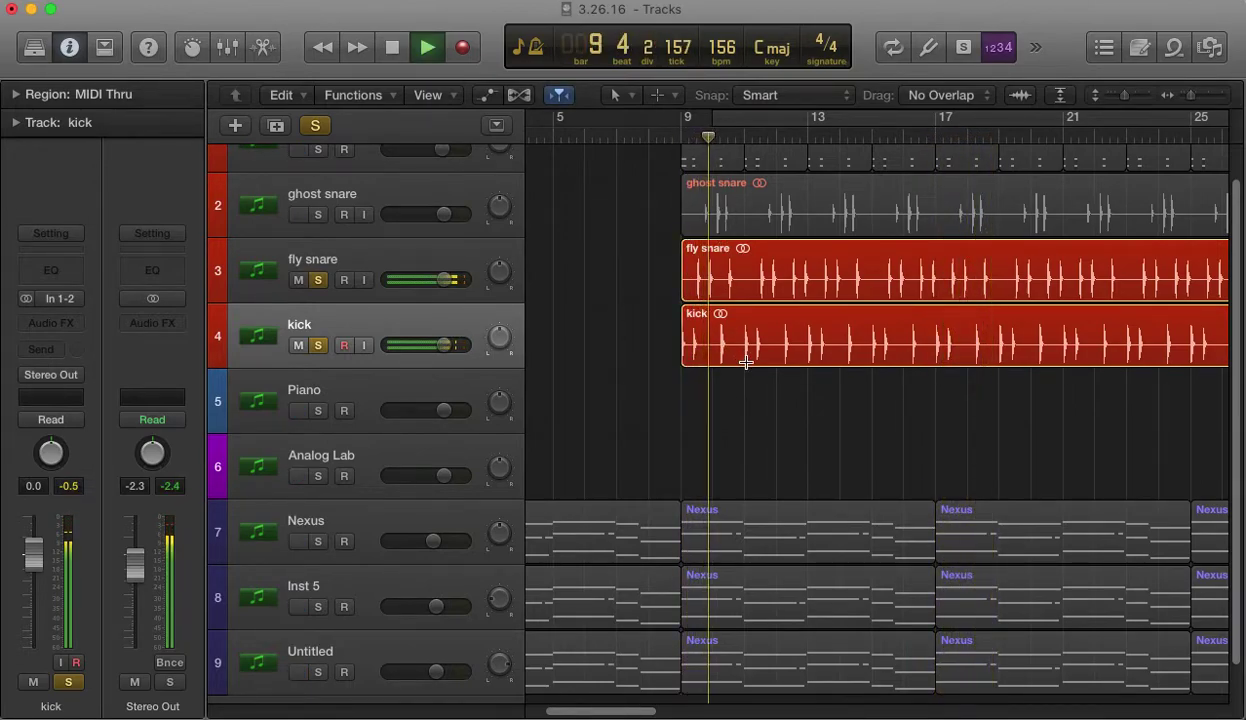
scroll(741, 362, "up", 2)
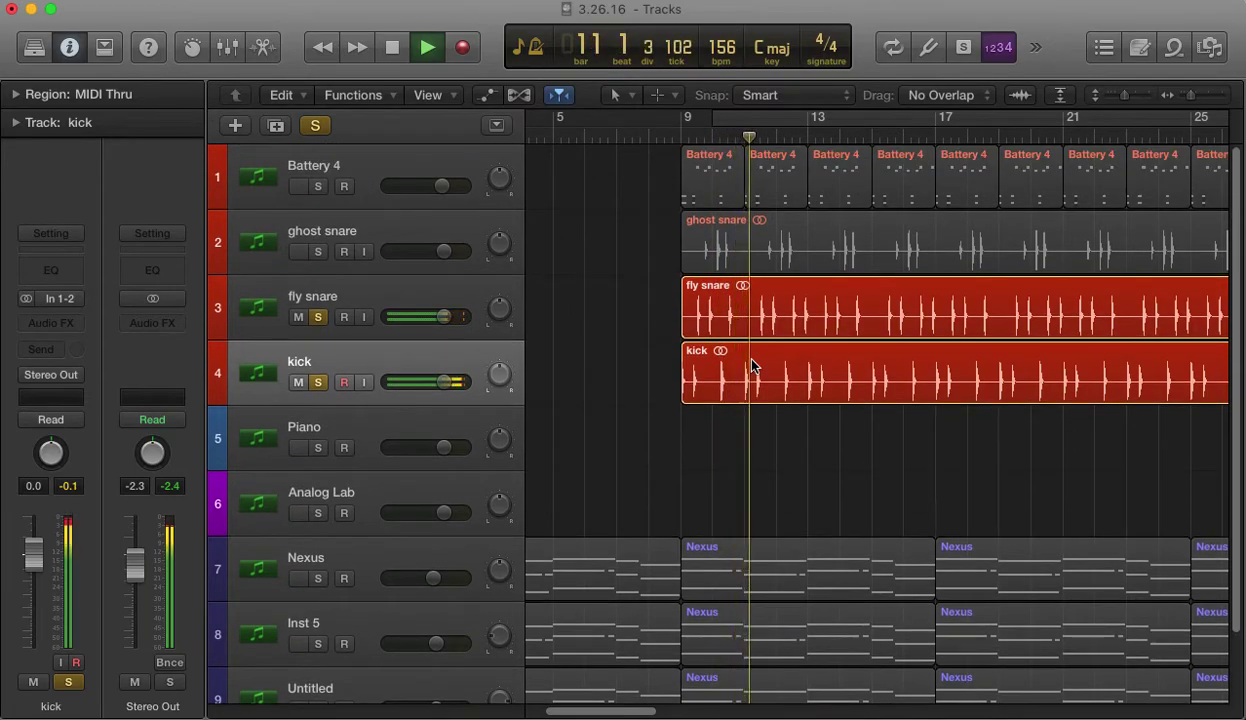
key("space")
- Unsolo the fly snare and kick tracks and select the Battery 4 track
left_click(333, 374)
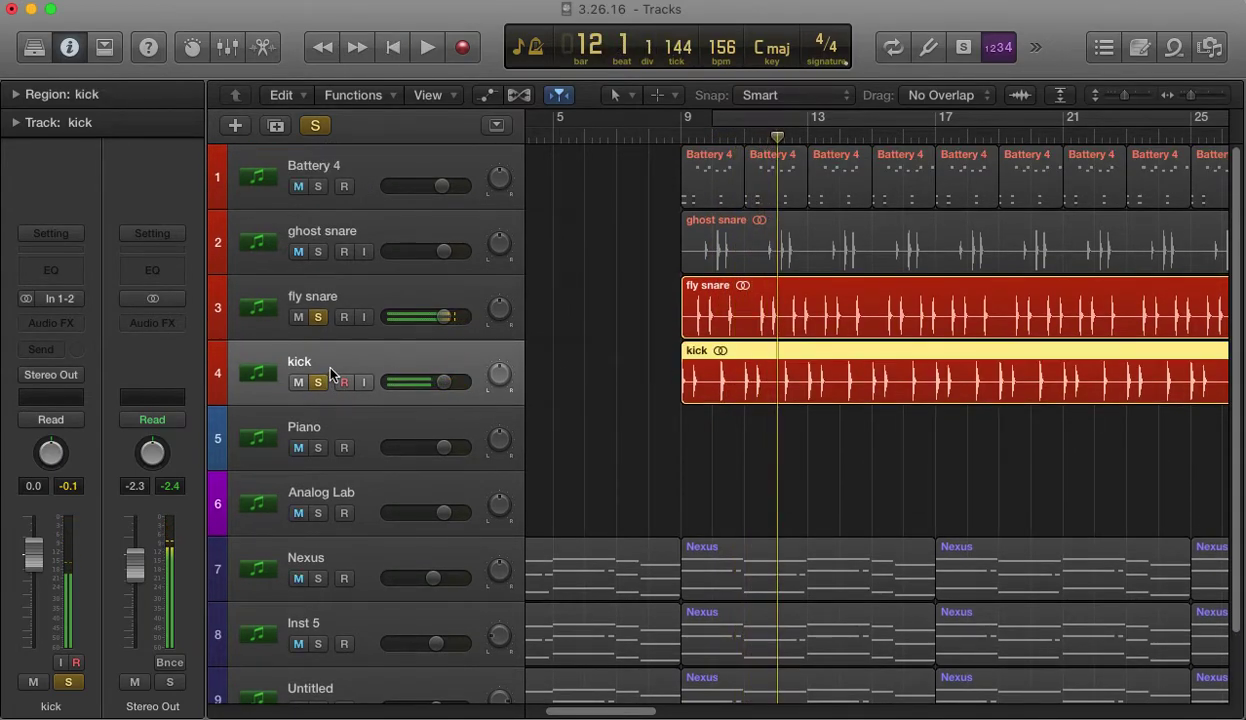
left_click(320, 318)
left_click(318, 382)
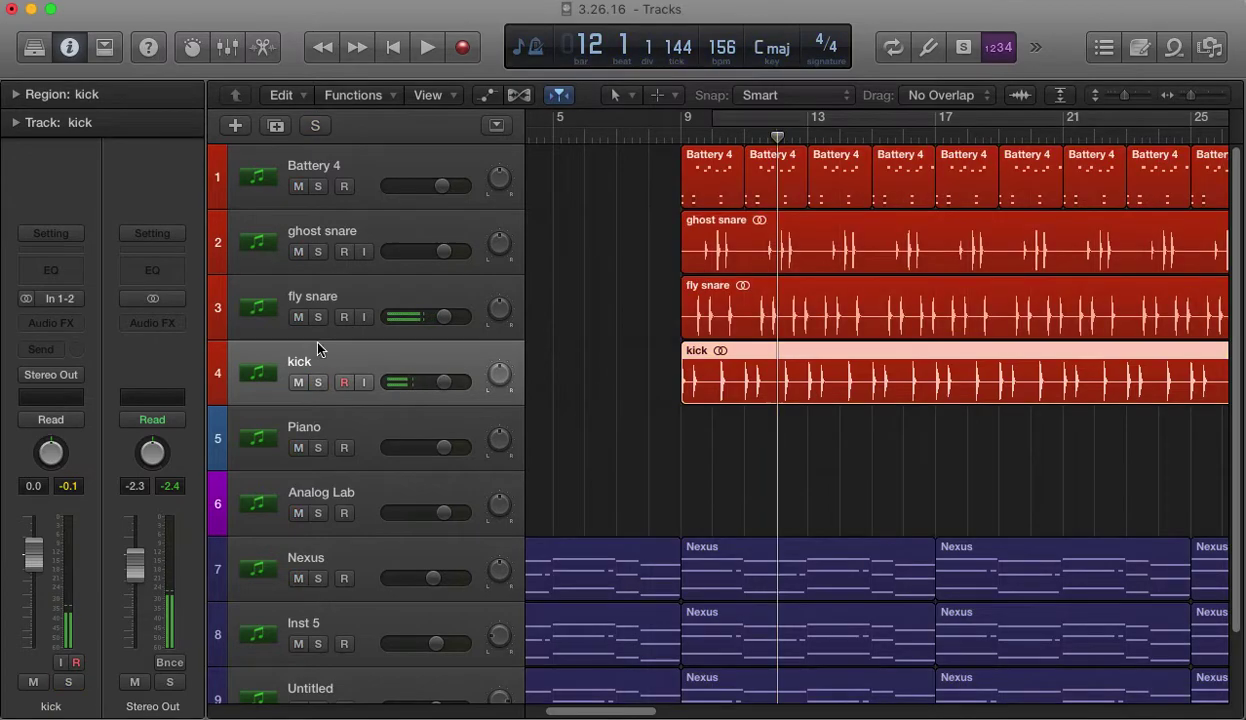
left_click(322, 177)
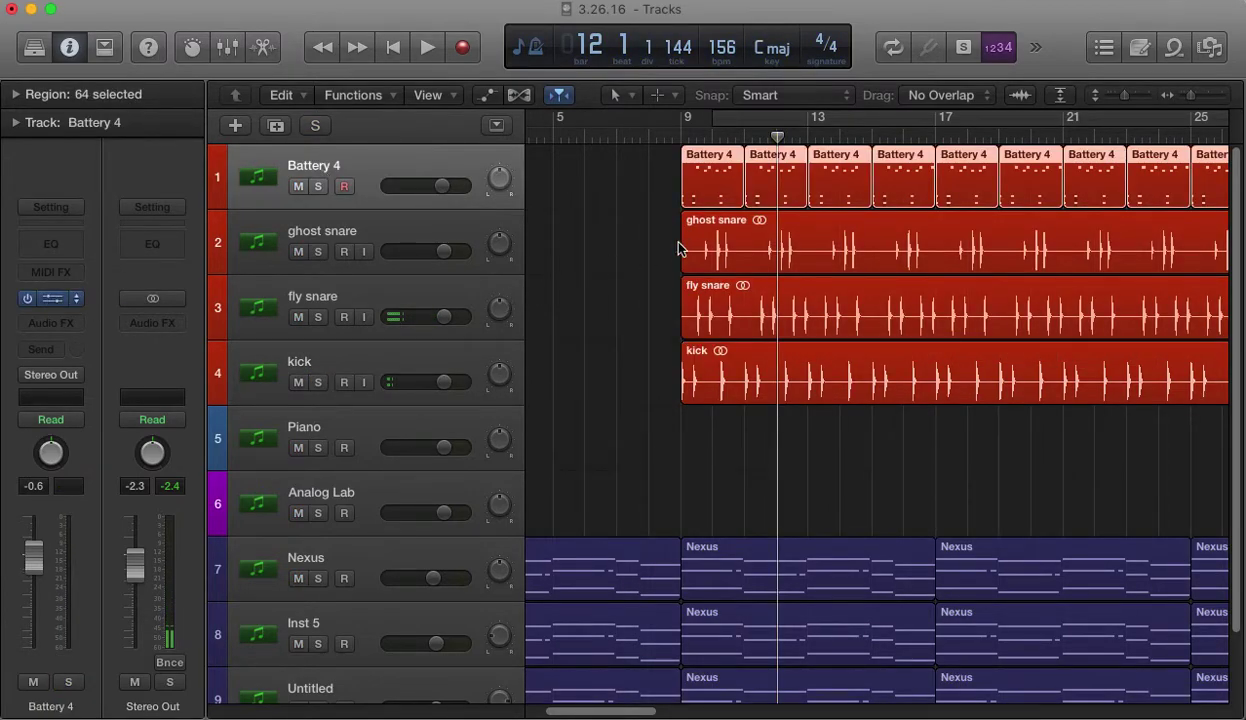
- Open Battery 4 from the inspector to view Kardiak Kit 1's Fly Snare cell
left_click(84, 299)
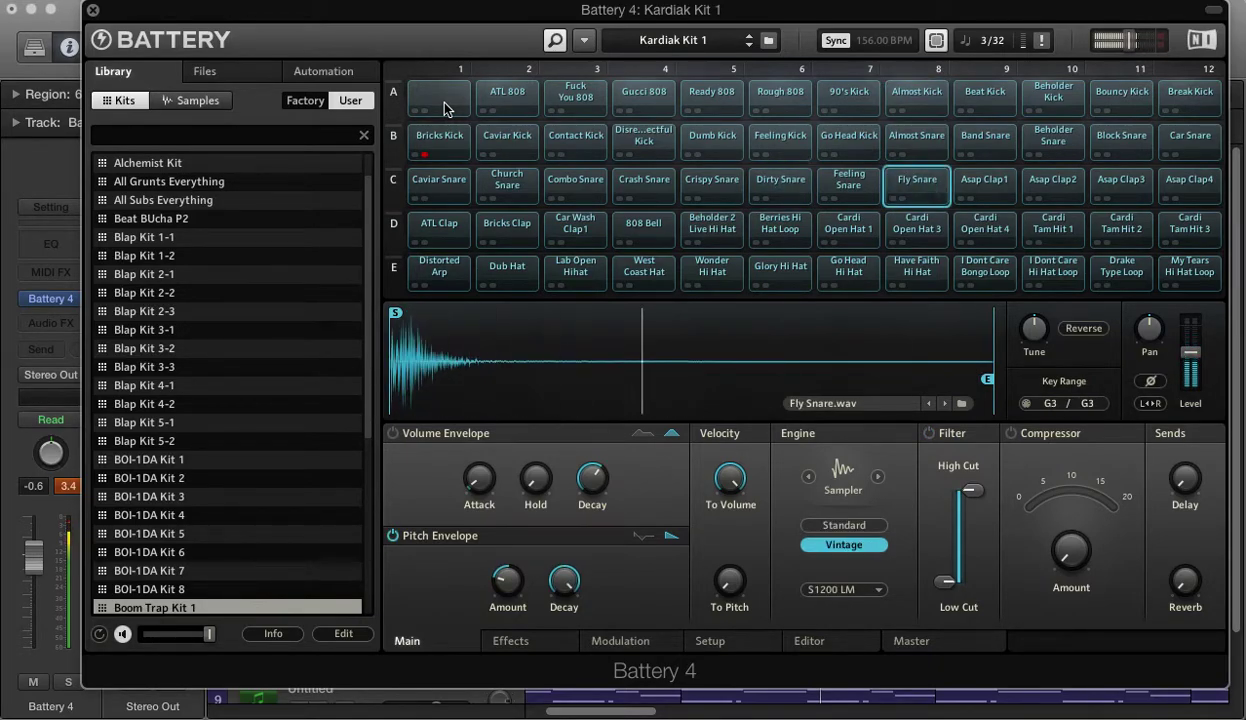
- Close the Battery 4 window, mute the Battery 4 track, and stop playback
left_click(93, 12)
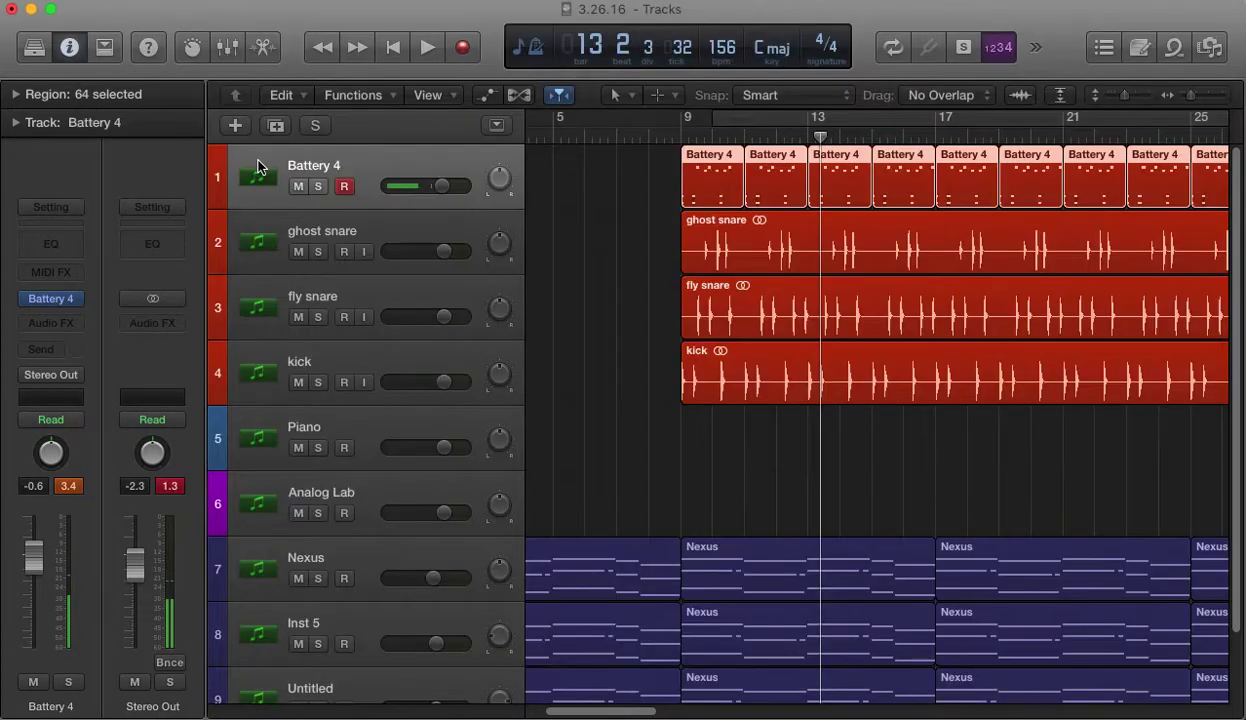
left_click(298, 187)
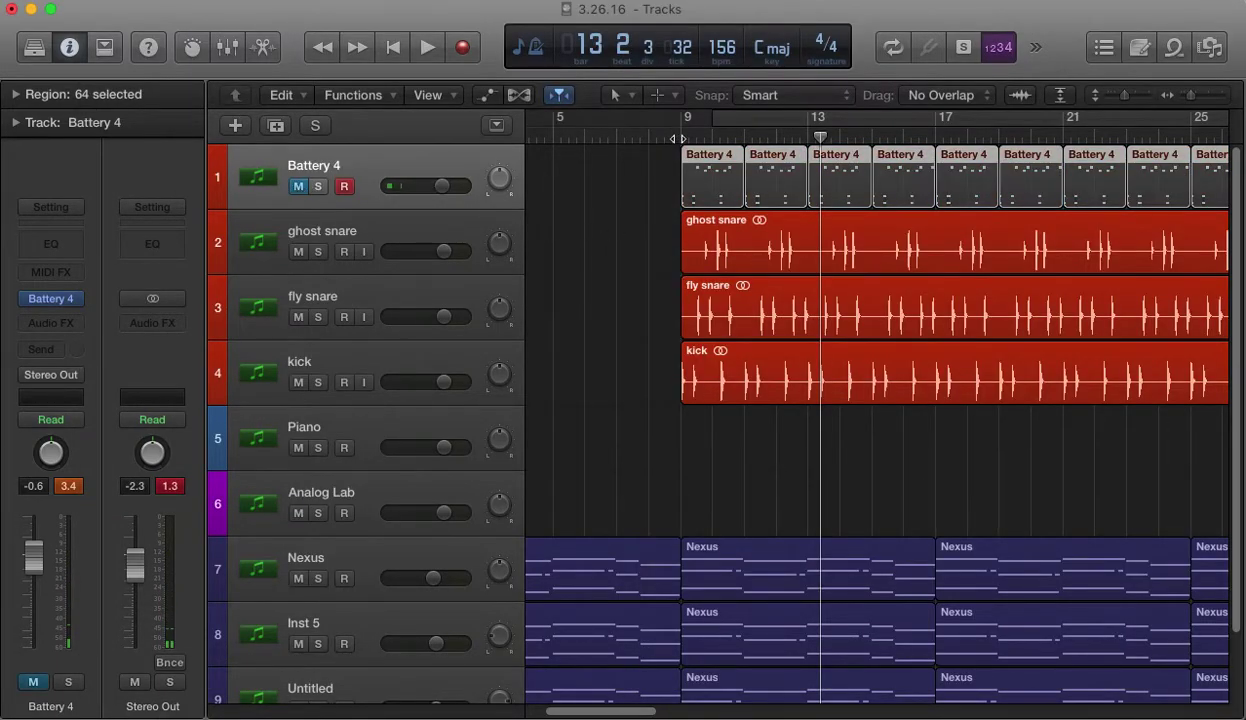
key("space")
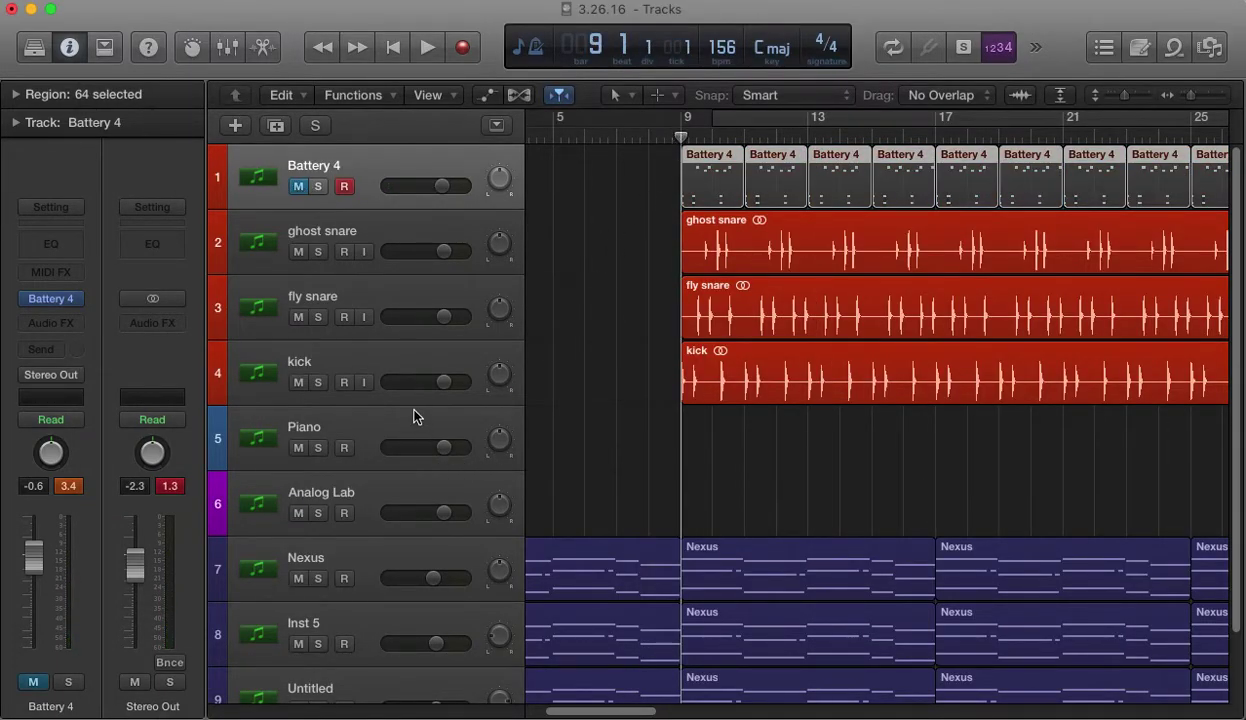
- Solo the kick, fly snare and ghost snare tracks and play them together
left_click(319, 382)
left_click(322, 316)
left_click(319, 252)
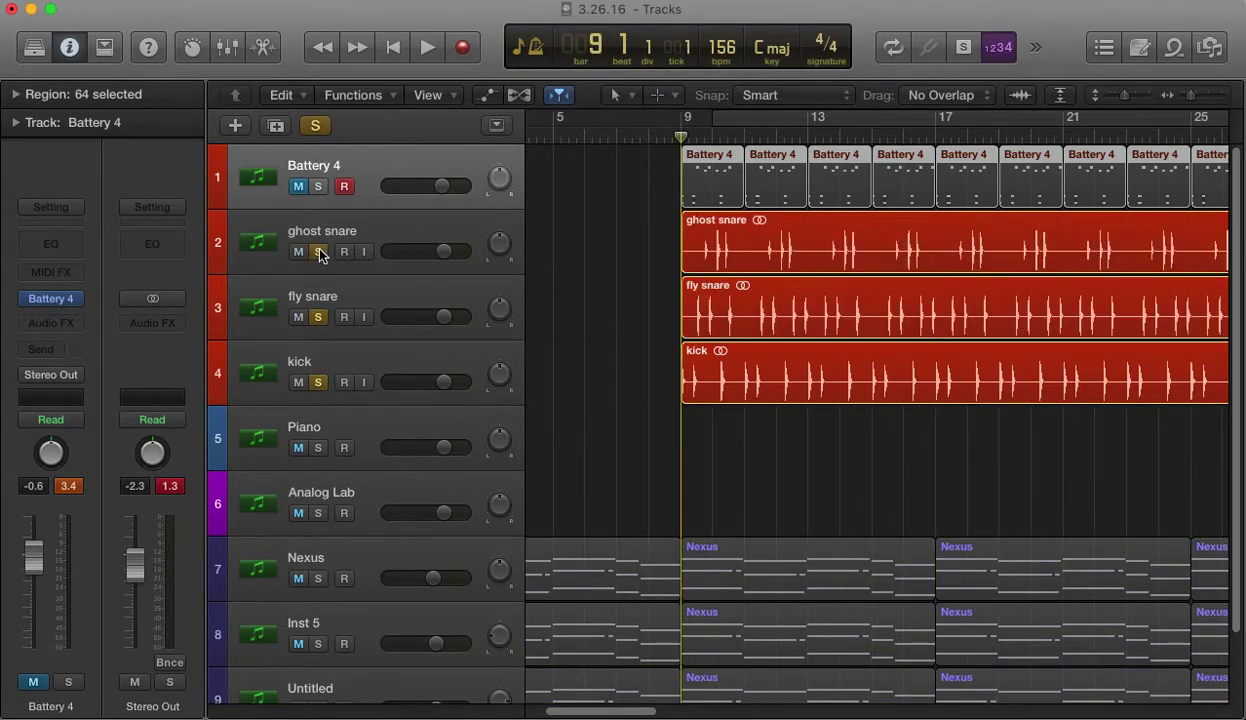
left_click(413, 234)
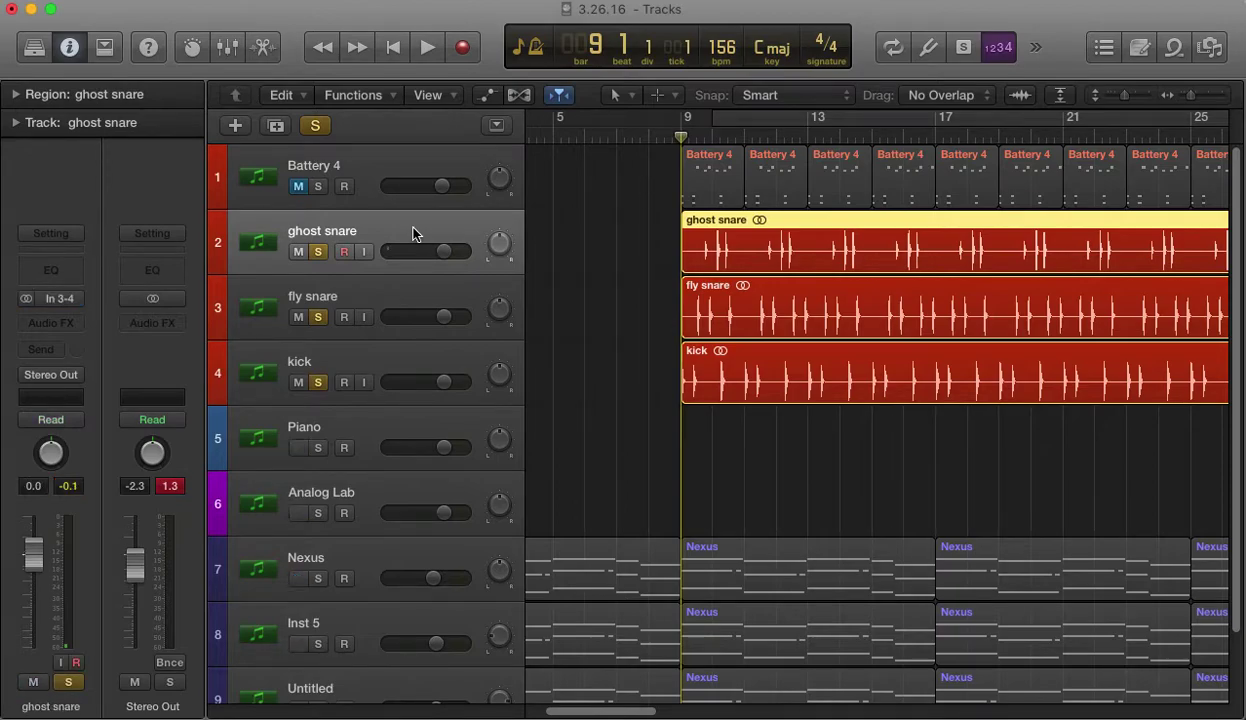
key("space")
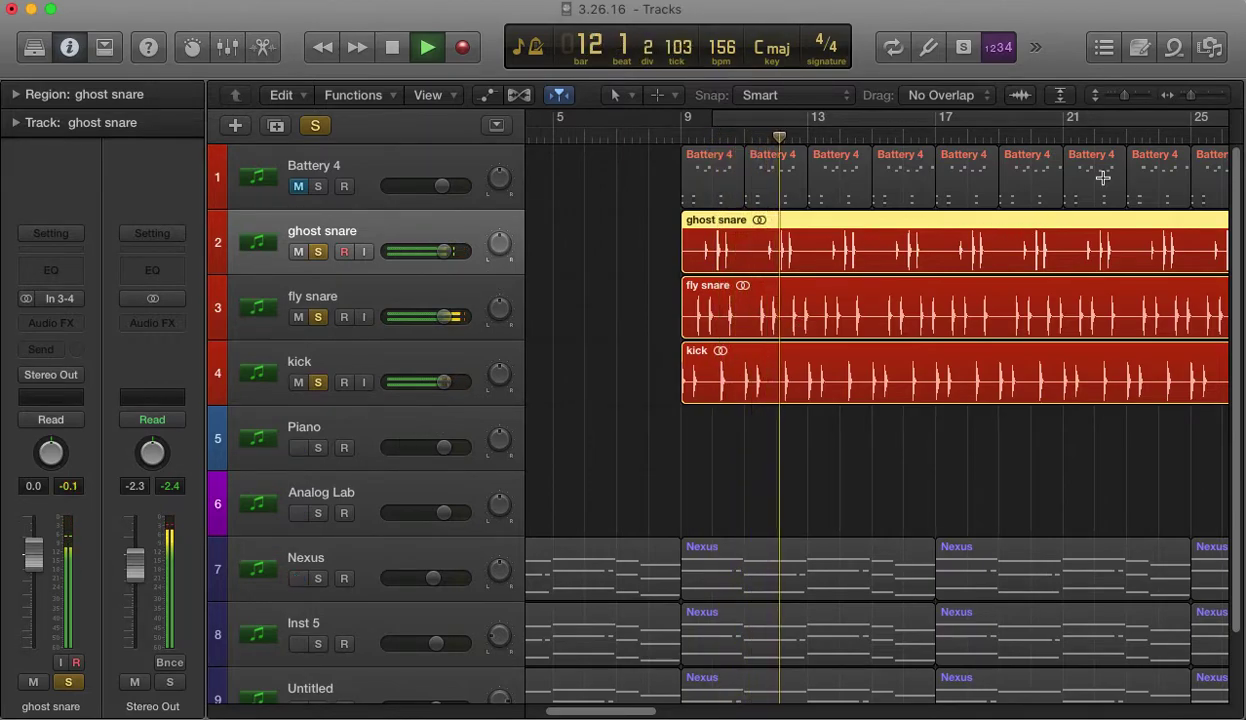
- Zoom the arrangement out, shrink the track heights, and deselect the ghost snare region
left_click(1172, 95)
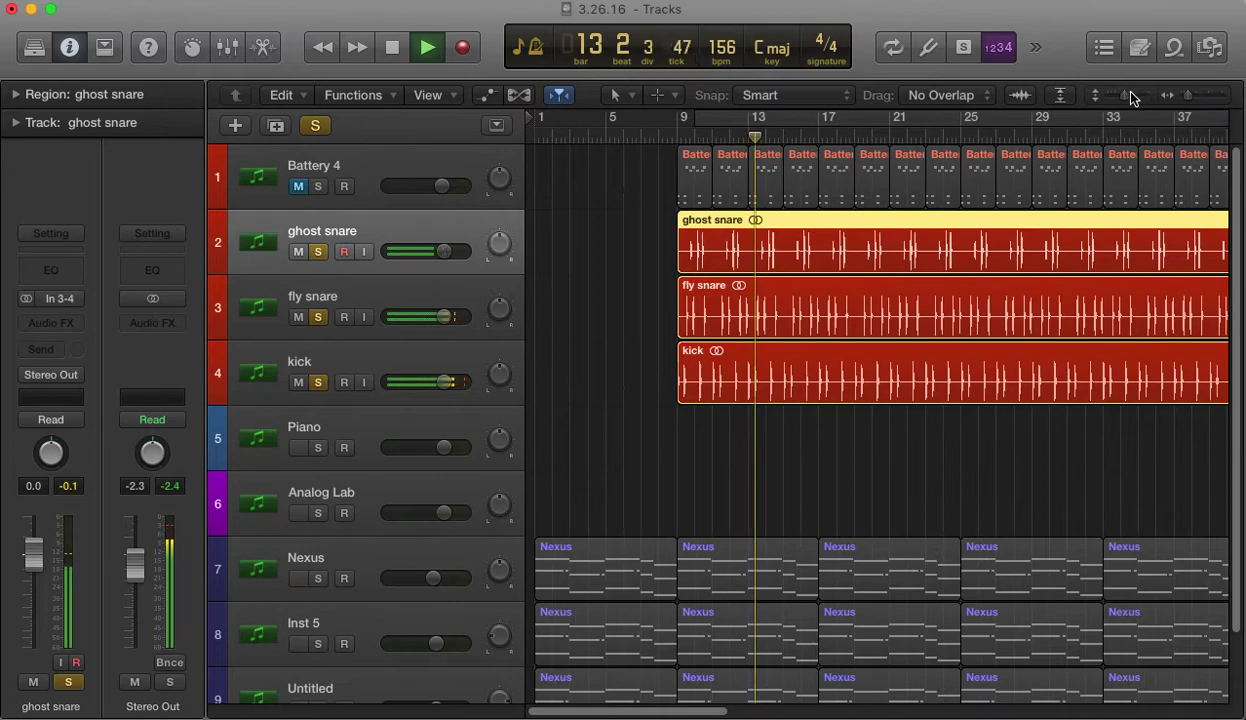
left_click(1131, 97)
left_click(1188, 96)
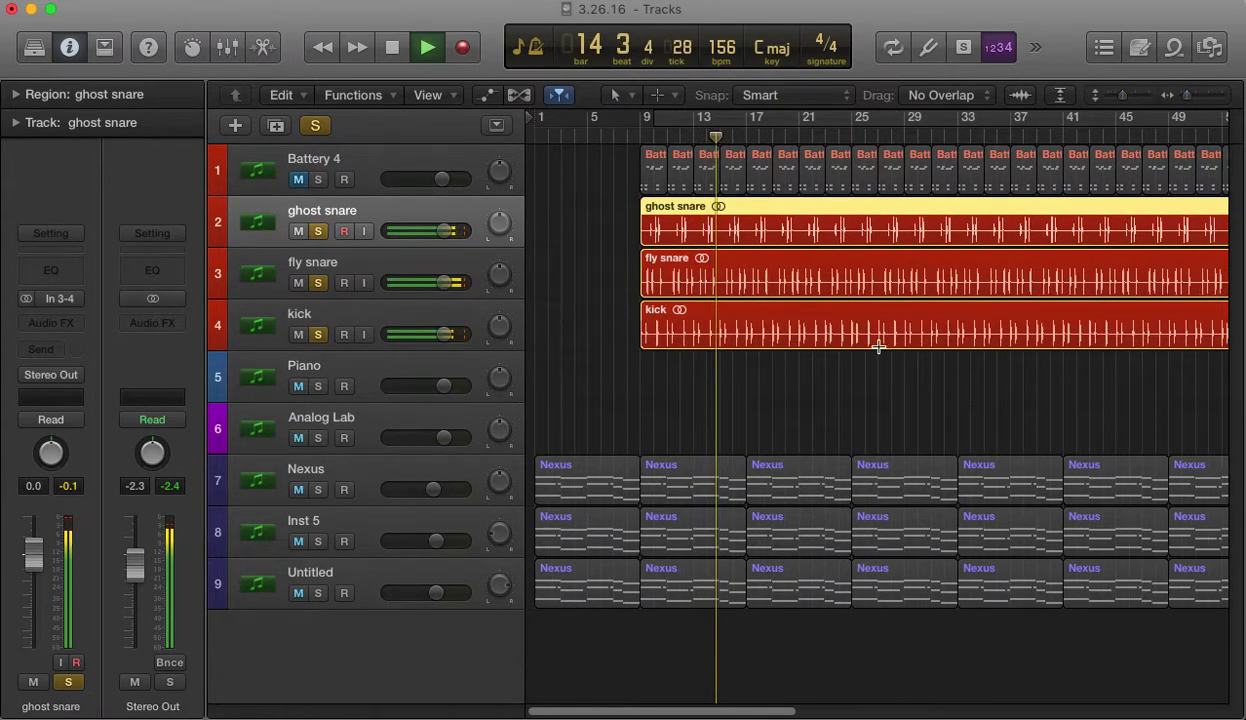
left_click(862, 392)
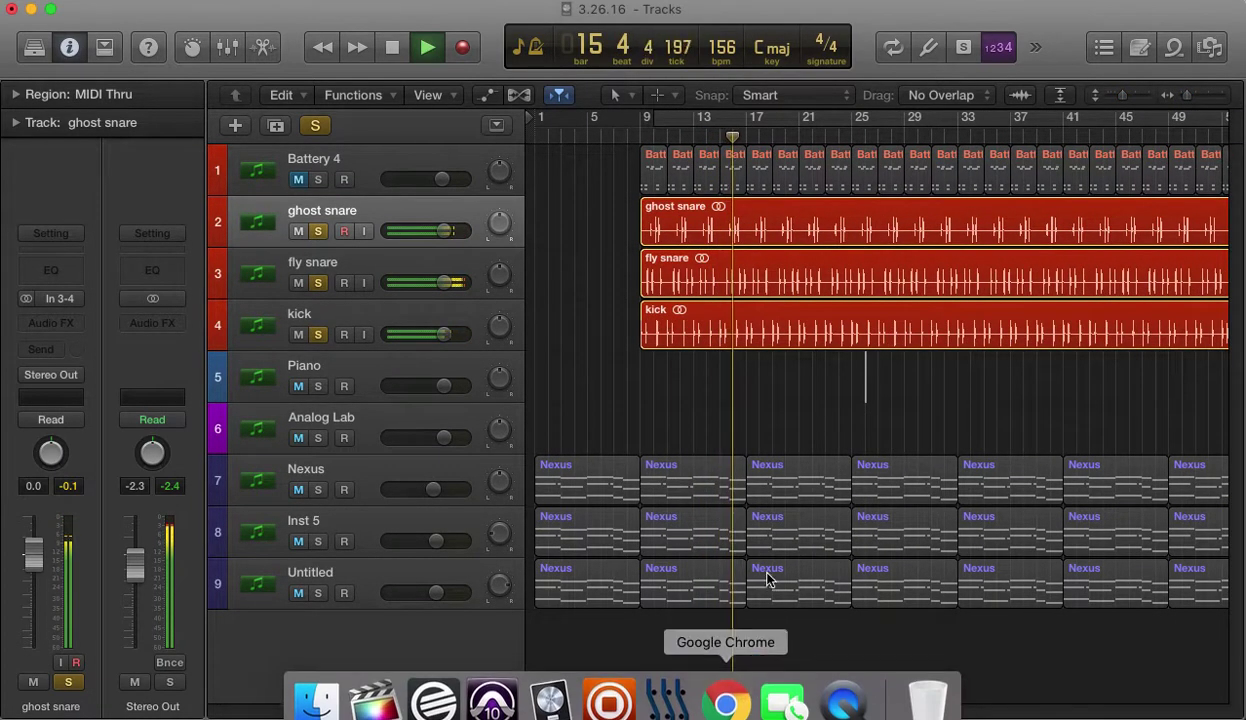
- Stop playback and unsolo the kick, fly snare and ghost snare tracks
key("space")
left_click(318, 334)
left_click(318, 283)
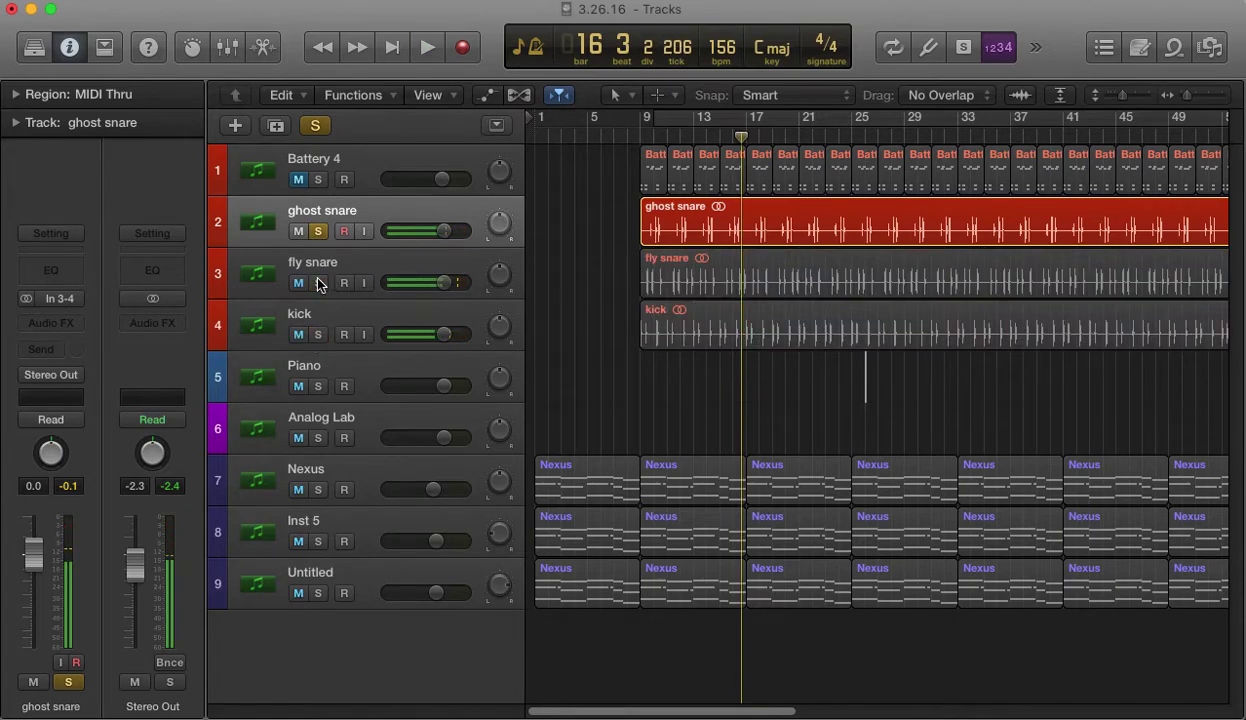
left_click(318, 231)
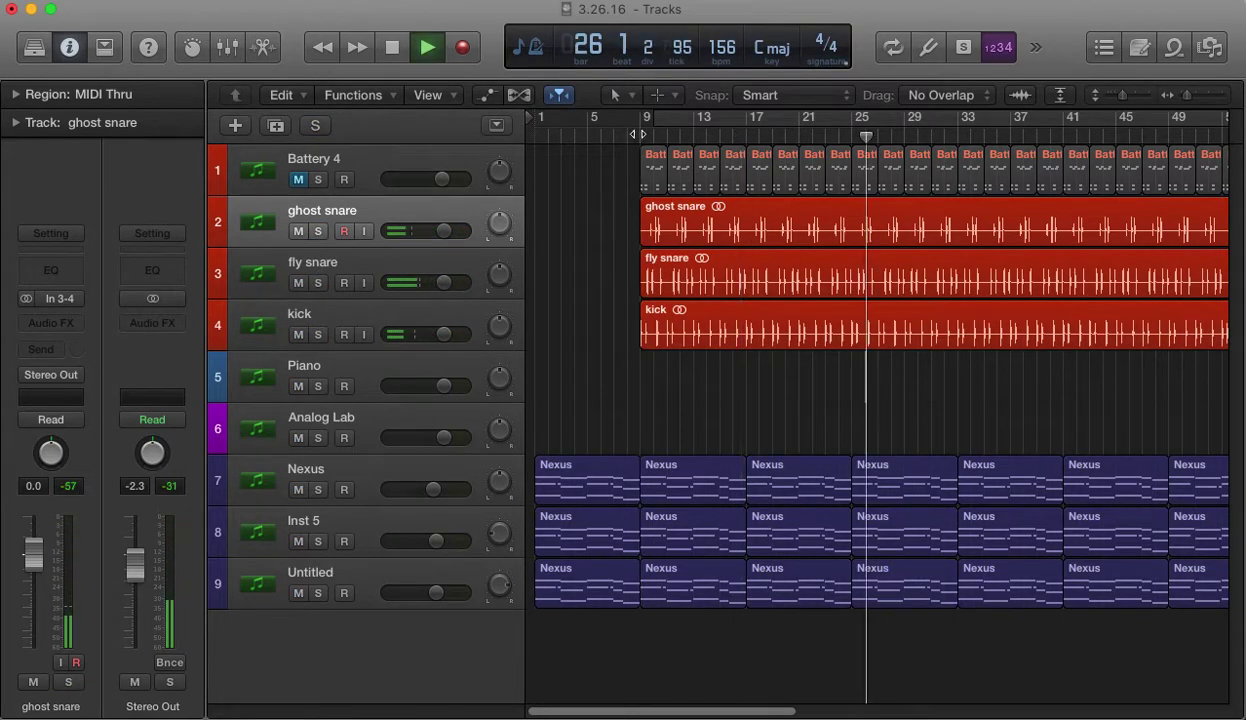
- Play the beat from bar 9 to bar 16, then zoom out to the whole arrangement
key("space")
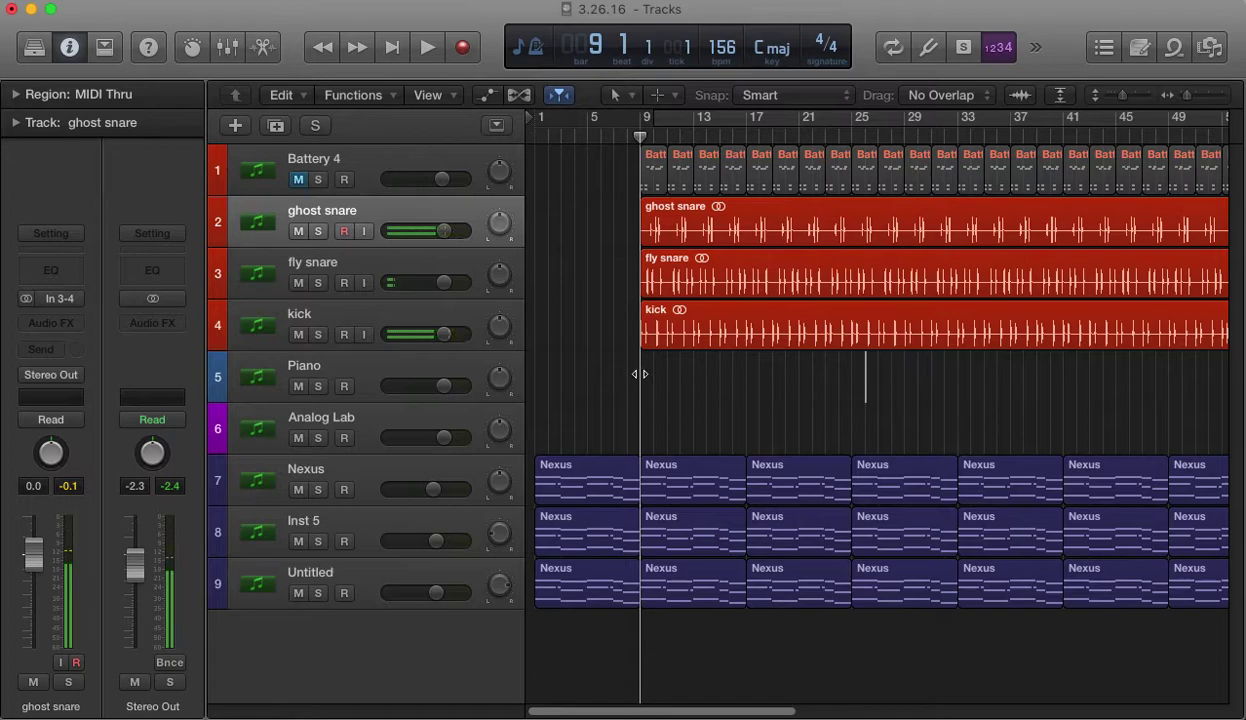
key("space")
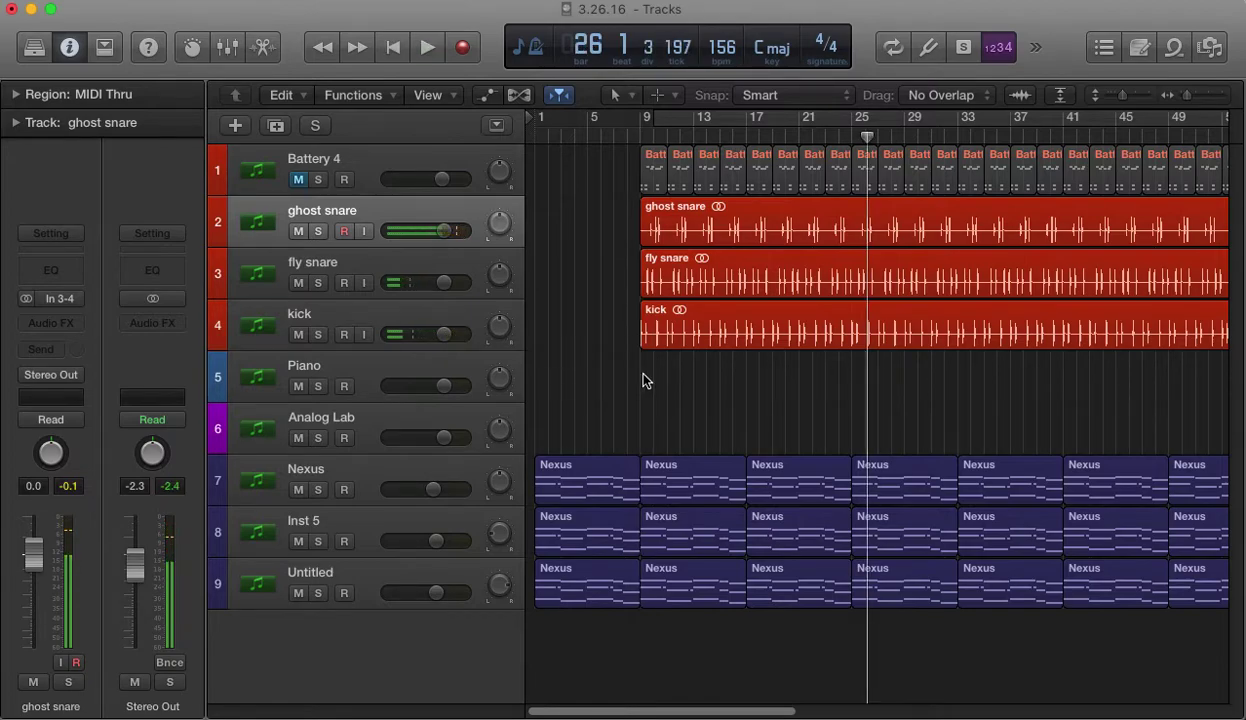
left_click_drag(867, 137, 640, 122)
key("space")
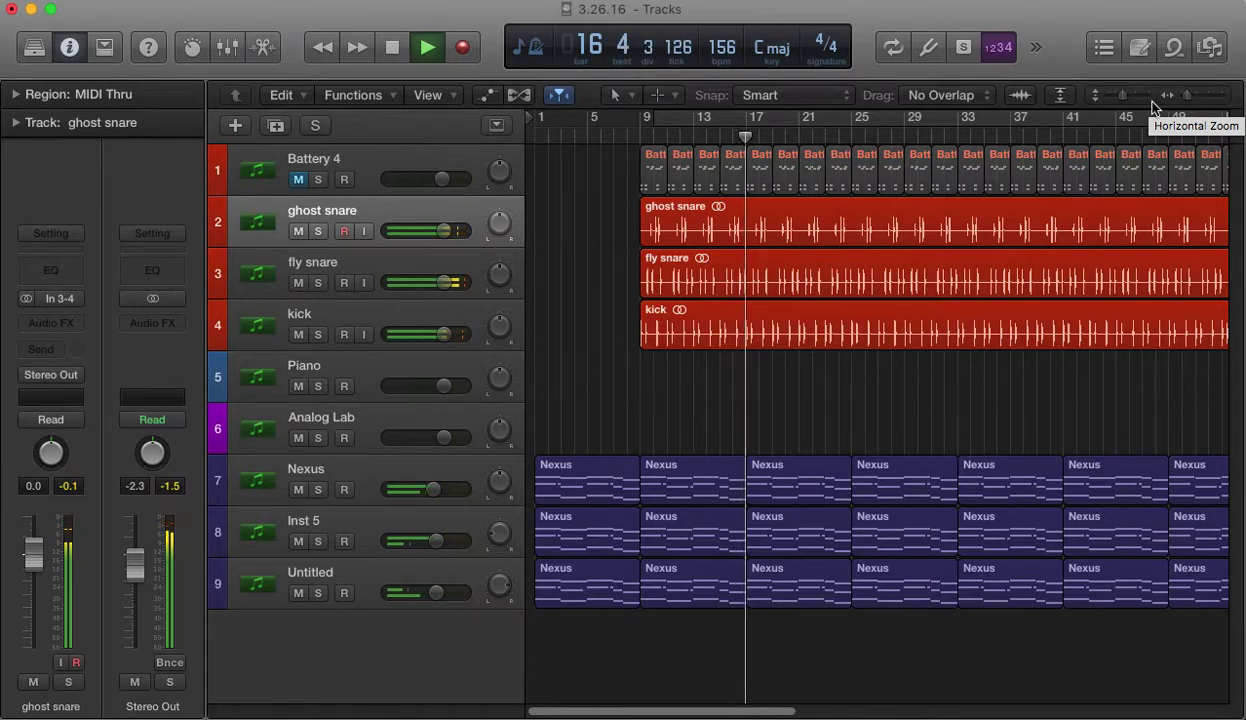
key("space")
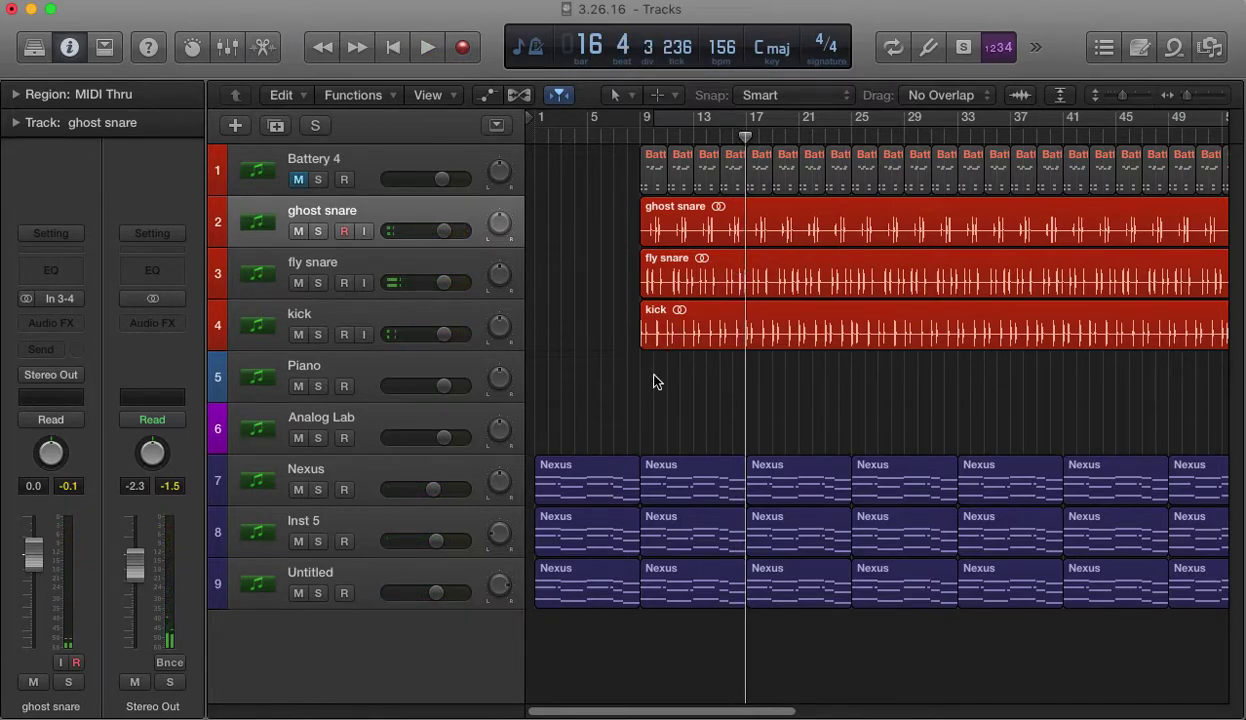
left_click_drag(1188, 91, 1179, 103)
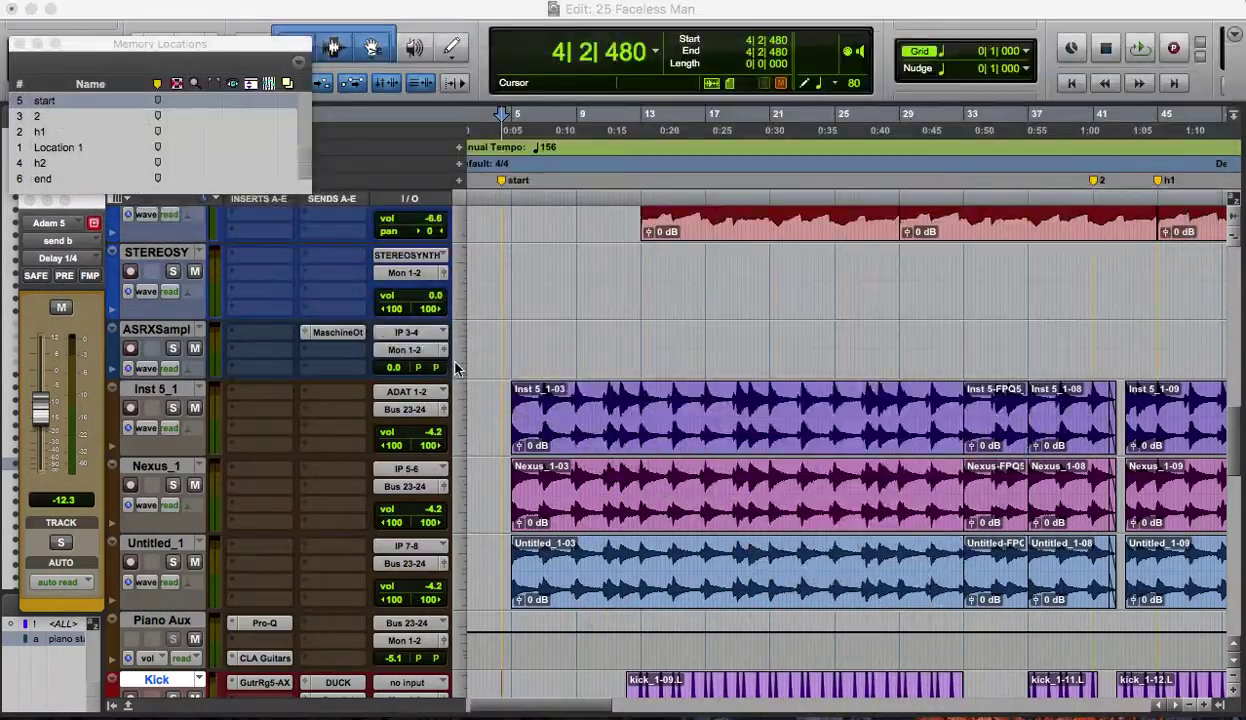
- Select the Piano Aux track and play Inst 5_1, Nexus_1 and Untitled_1 soloed together
scroll(635, 377, "down", 3)
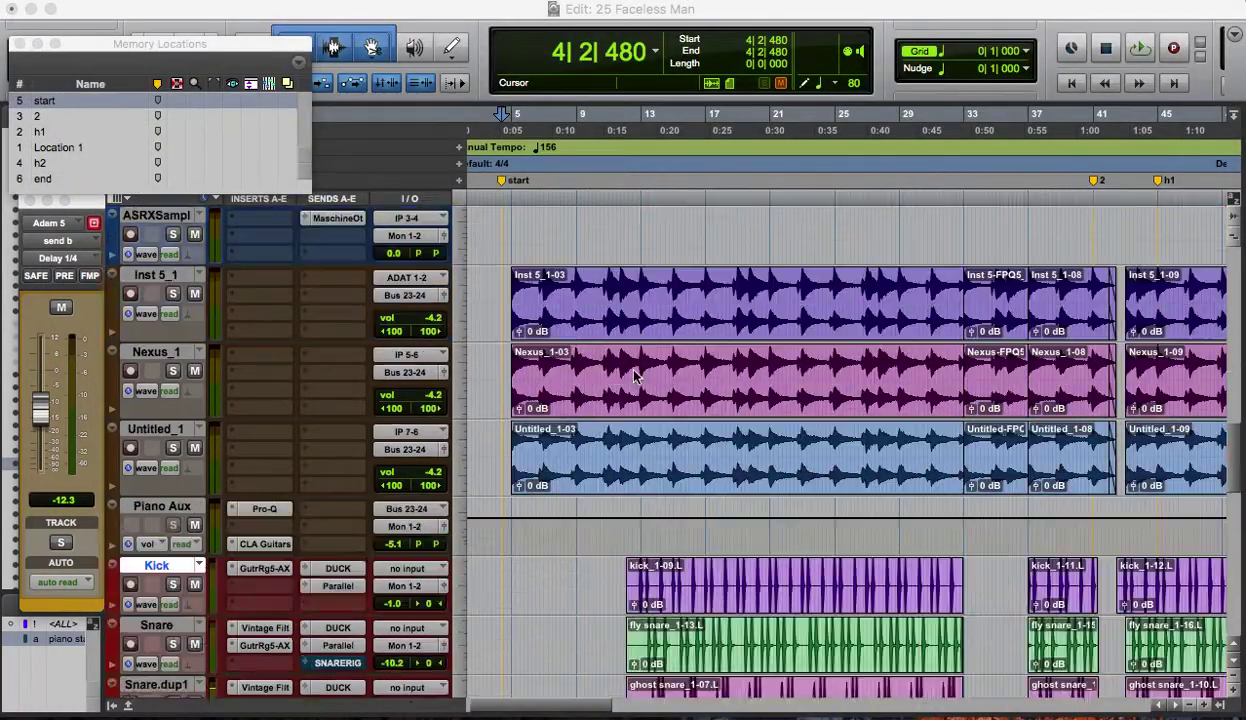
scroll(635, 377, "up", 10)
scroll(630, 378, "down", 5)
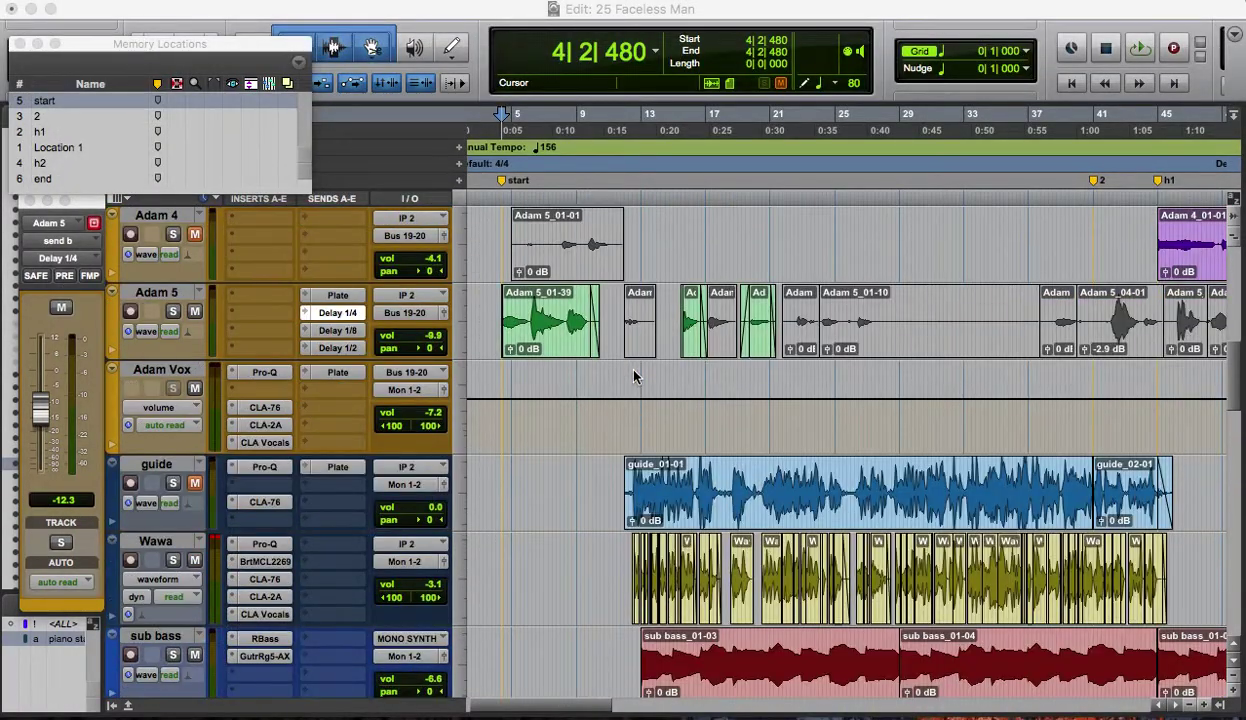
scroll(618, 380, "down", 4)
scroll(556, 342, "up", 2)
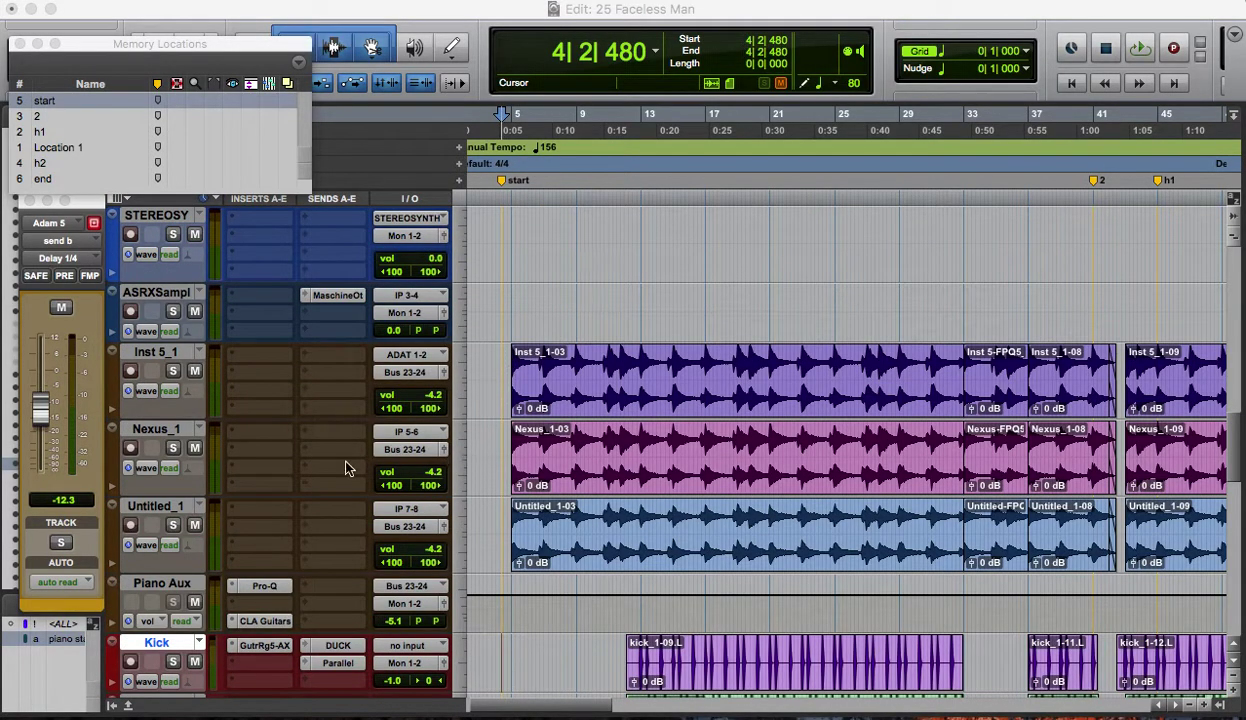
left_click(160, 584)
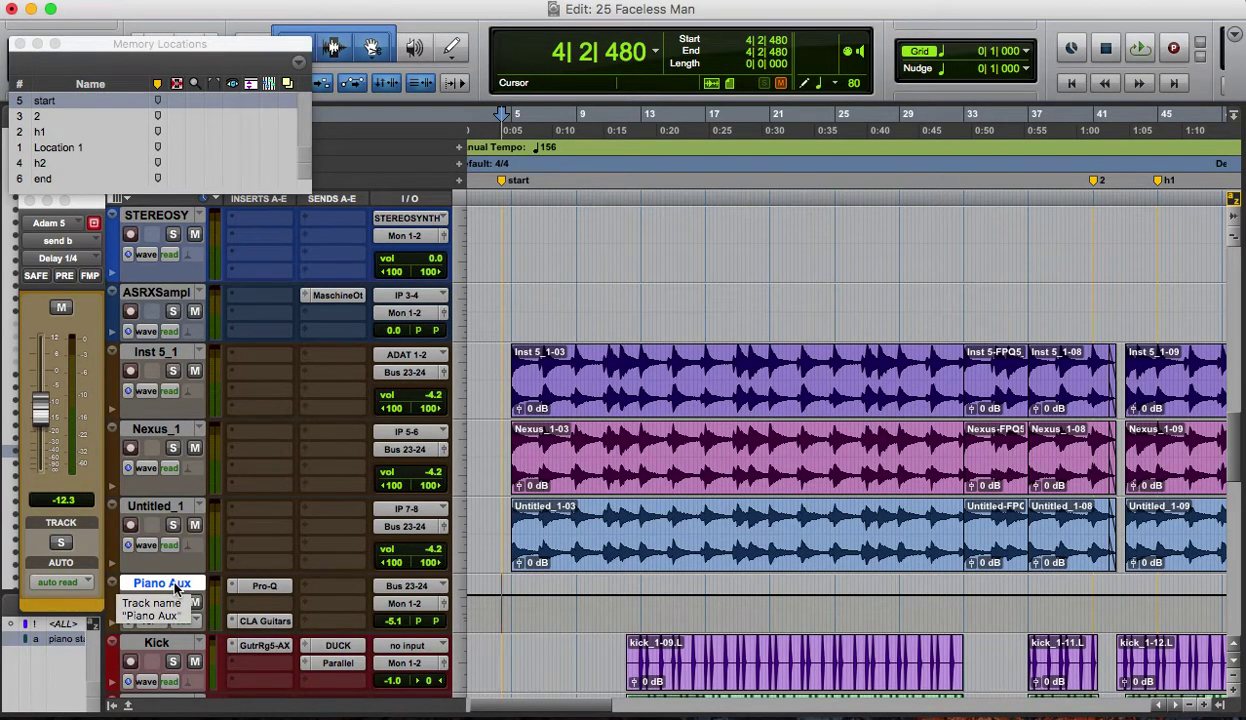
key("space")
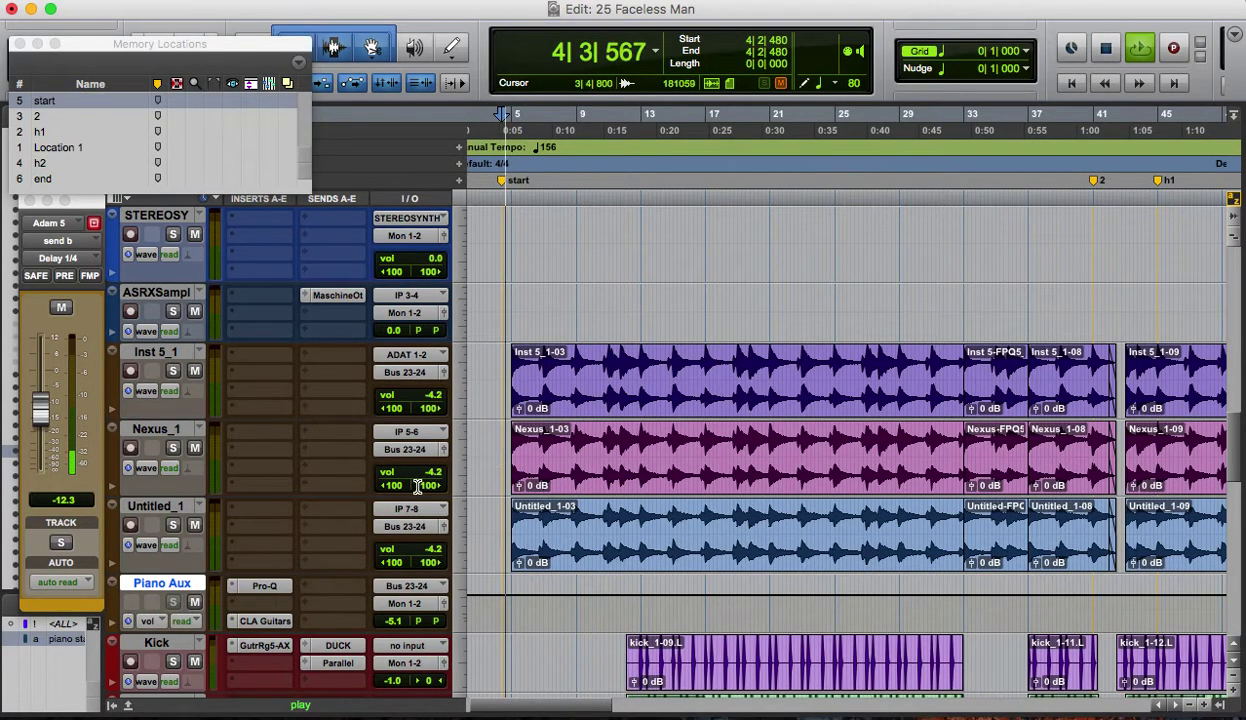
key("space")
left_click(172, 525)
key("space")
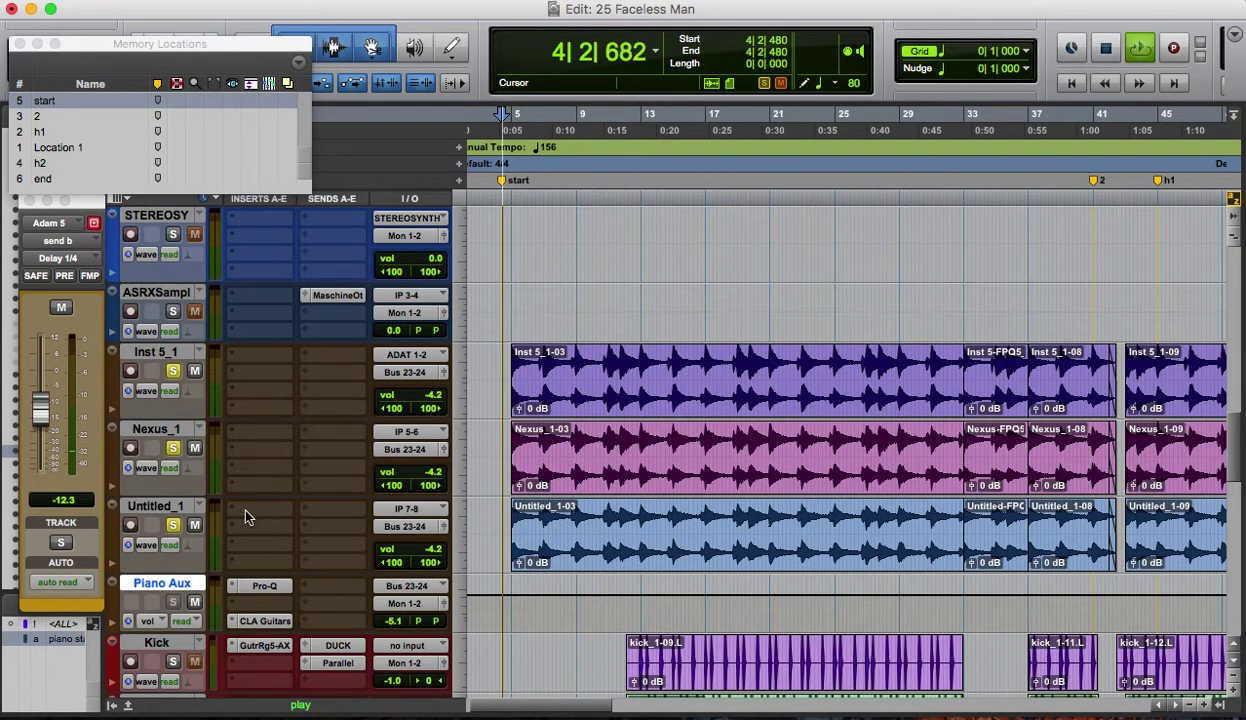
scroll(561, 530, "down", 3)
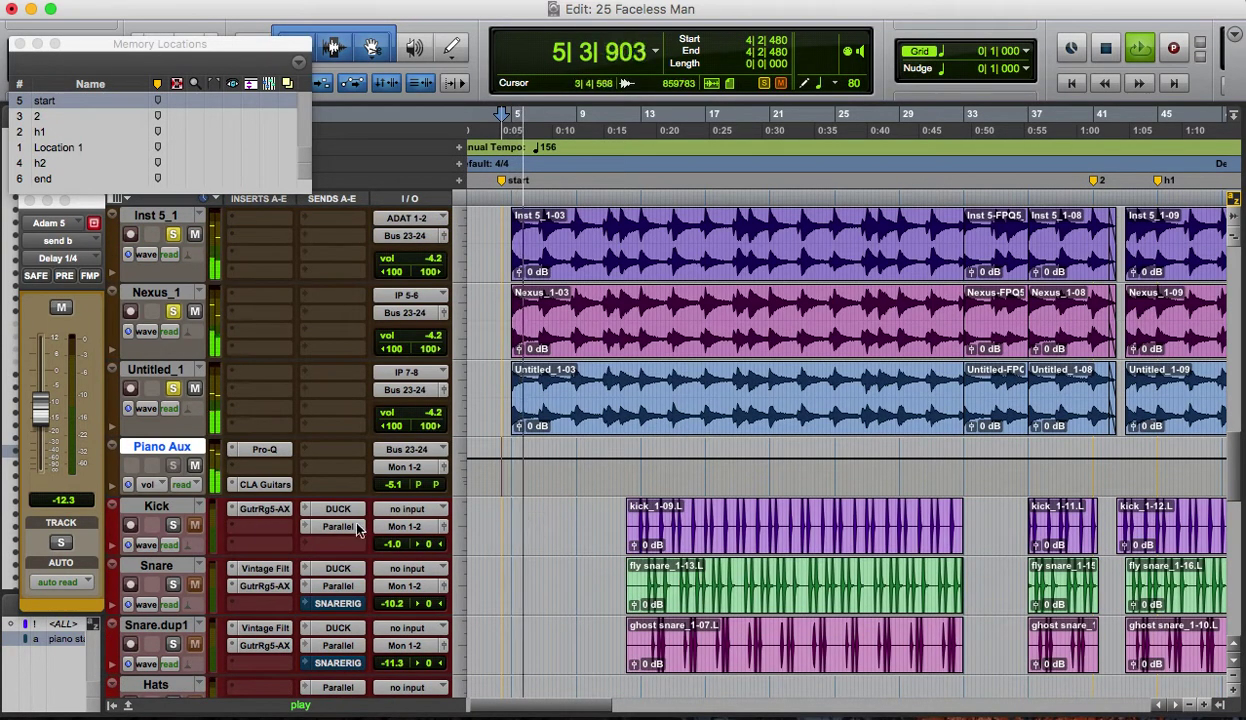
- Turn Piano Aux automation off and make the track taller to show its volume
left_click(190, 486)
left_click(190, 500)
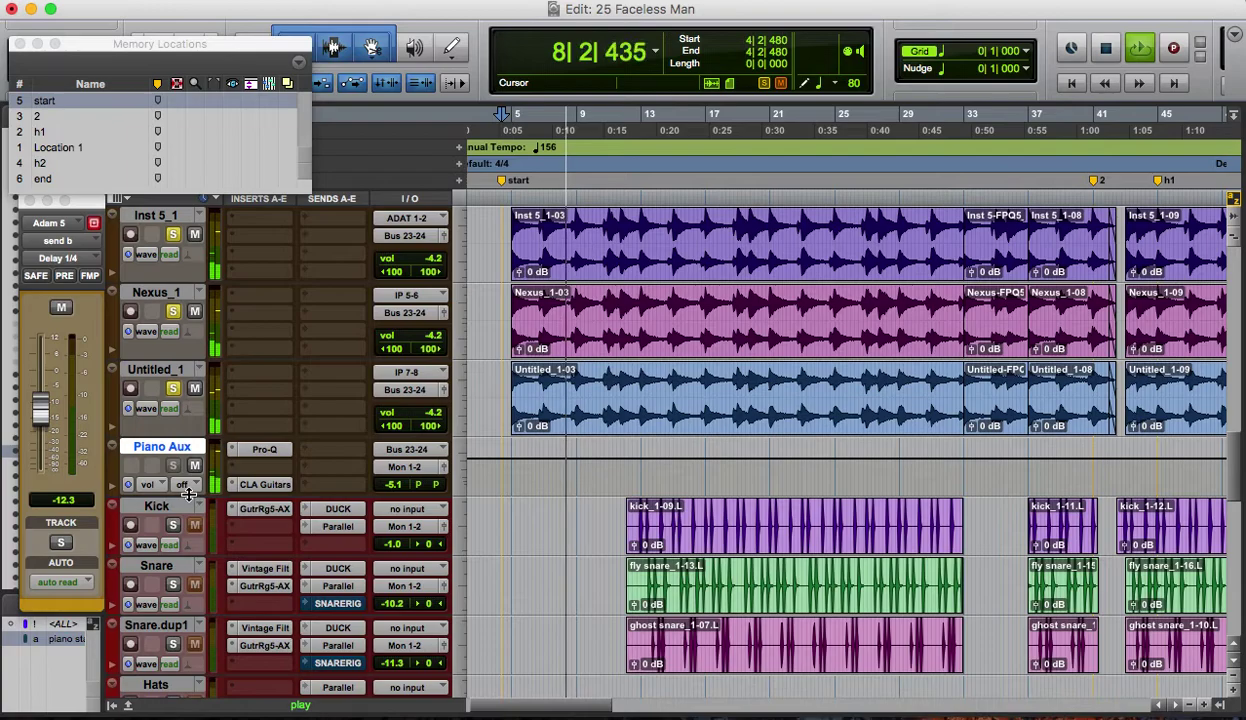
left_click_drag(190, 499, 185, 502)
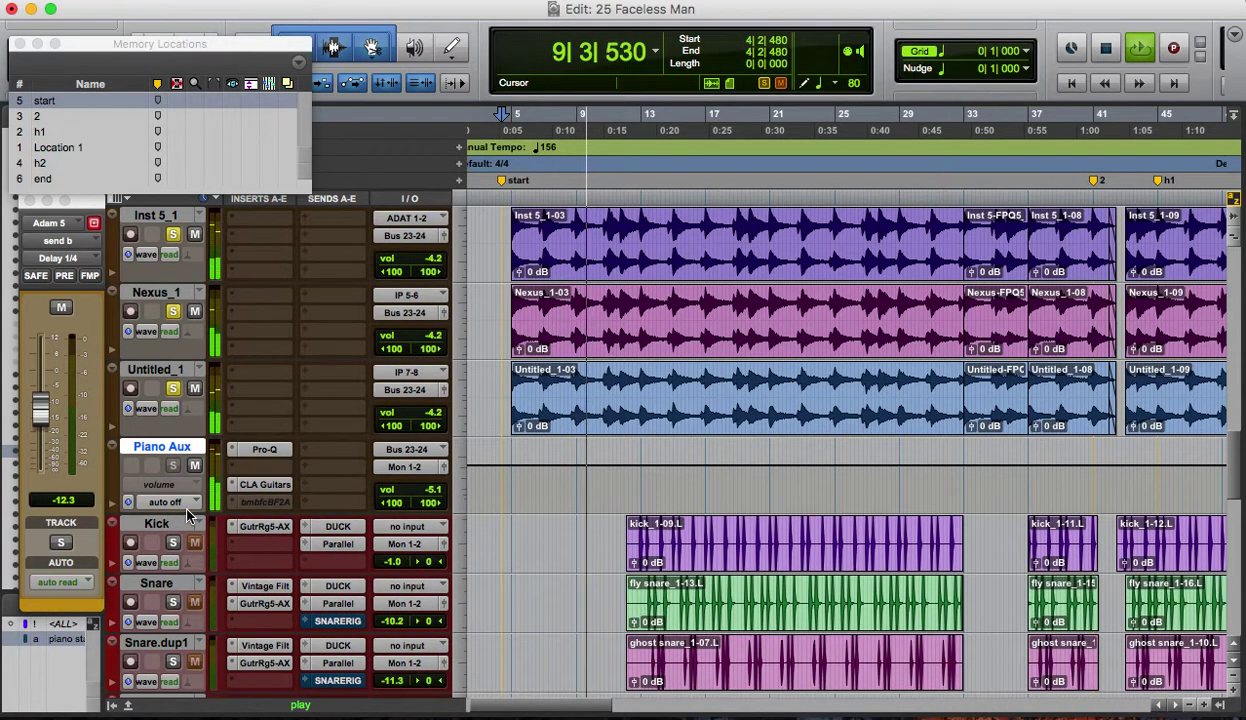
key("space")
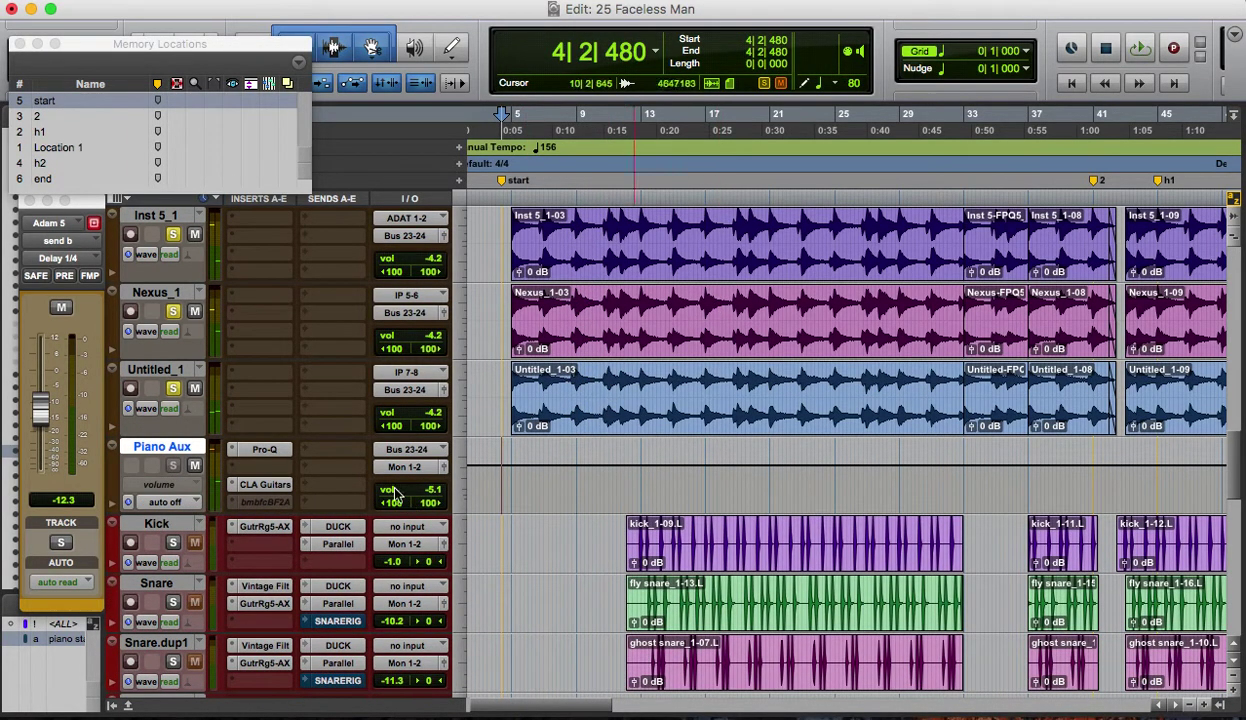
- Review Piano Aux's CLA Guitars and Pro-Q EQ plugins, close both, and scroll the tracks up
left_click(266, 485)
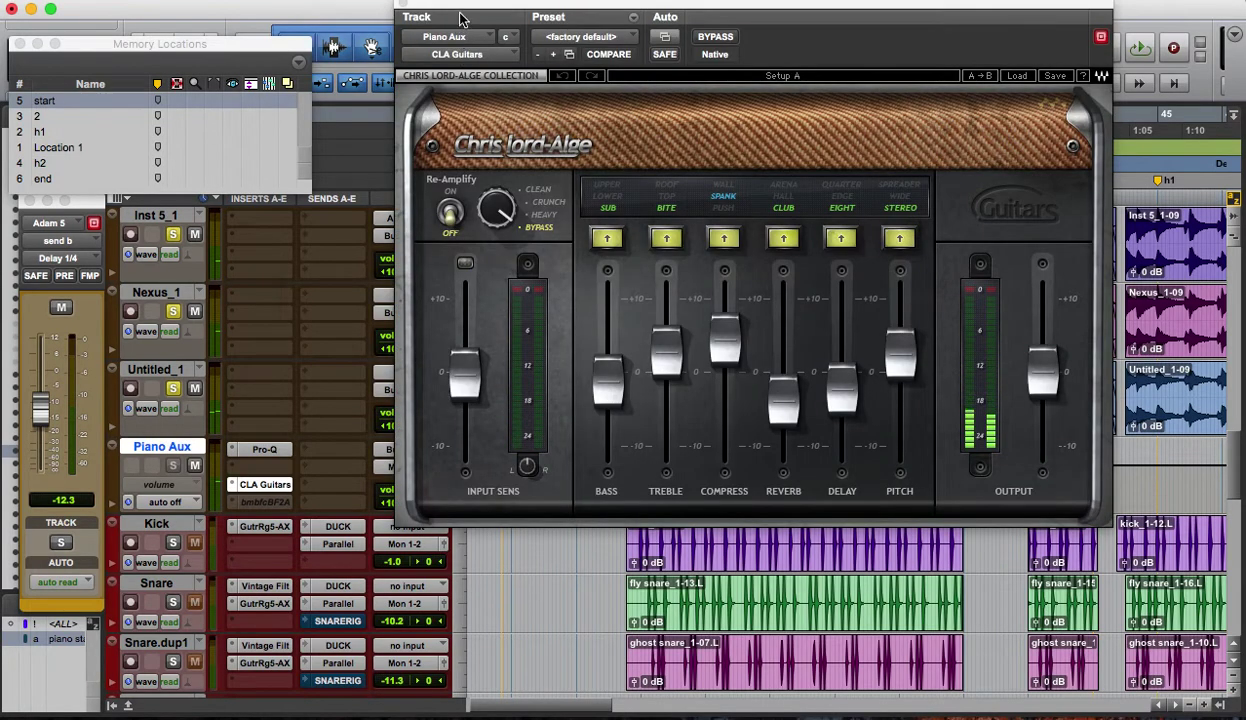
left_click_drag(403, 8, 401, 13)
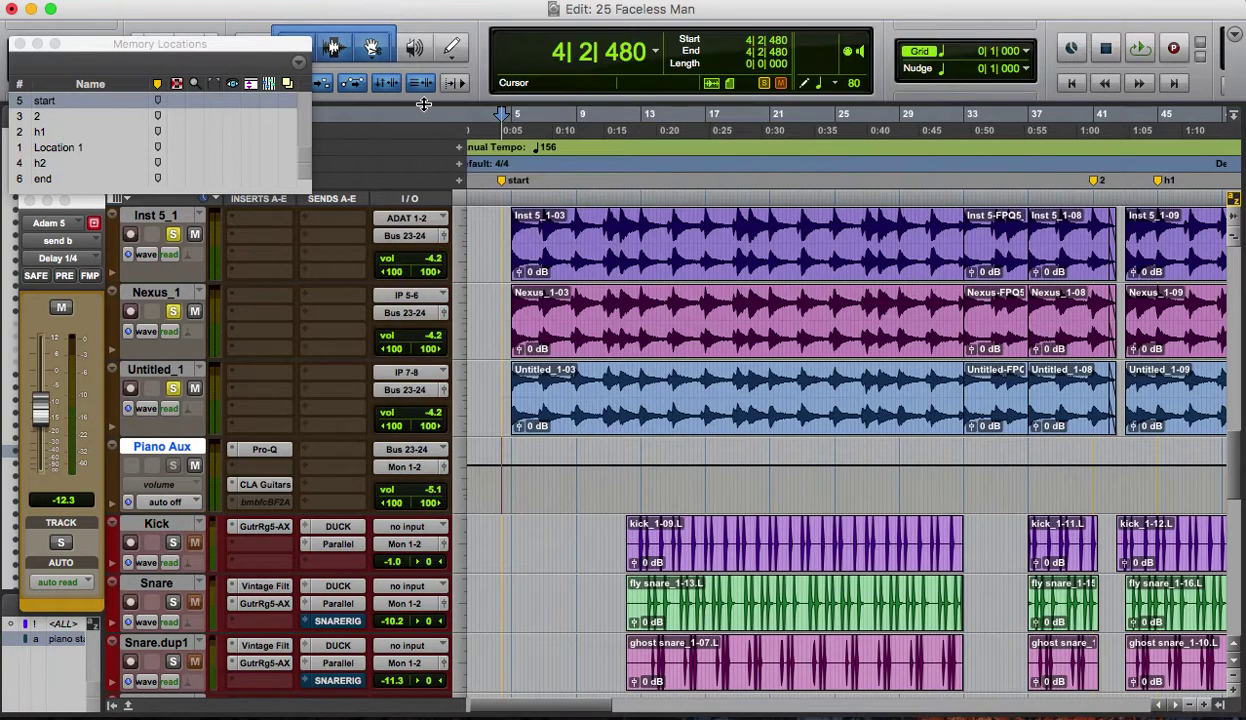
left_click(397, 9)
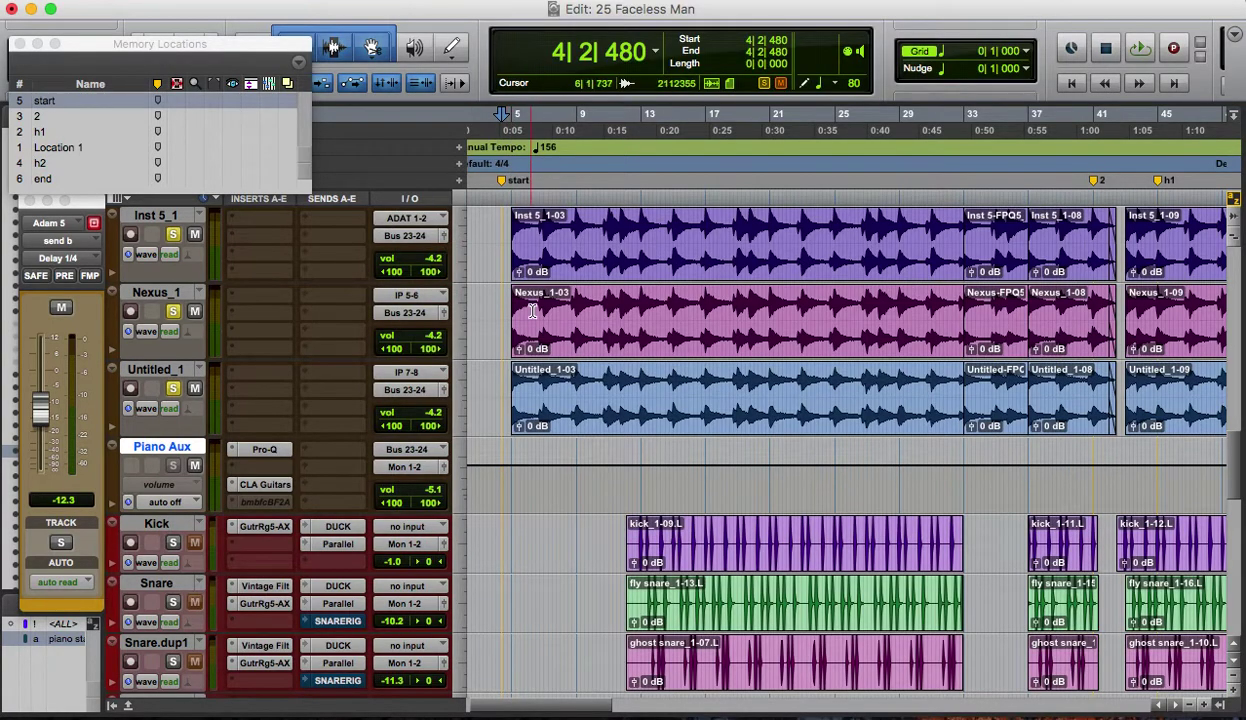
left_click(264, 451)
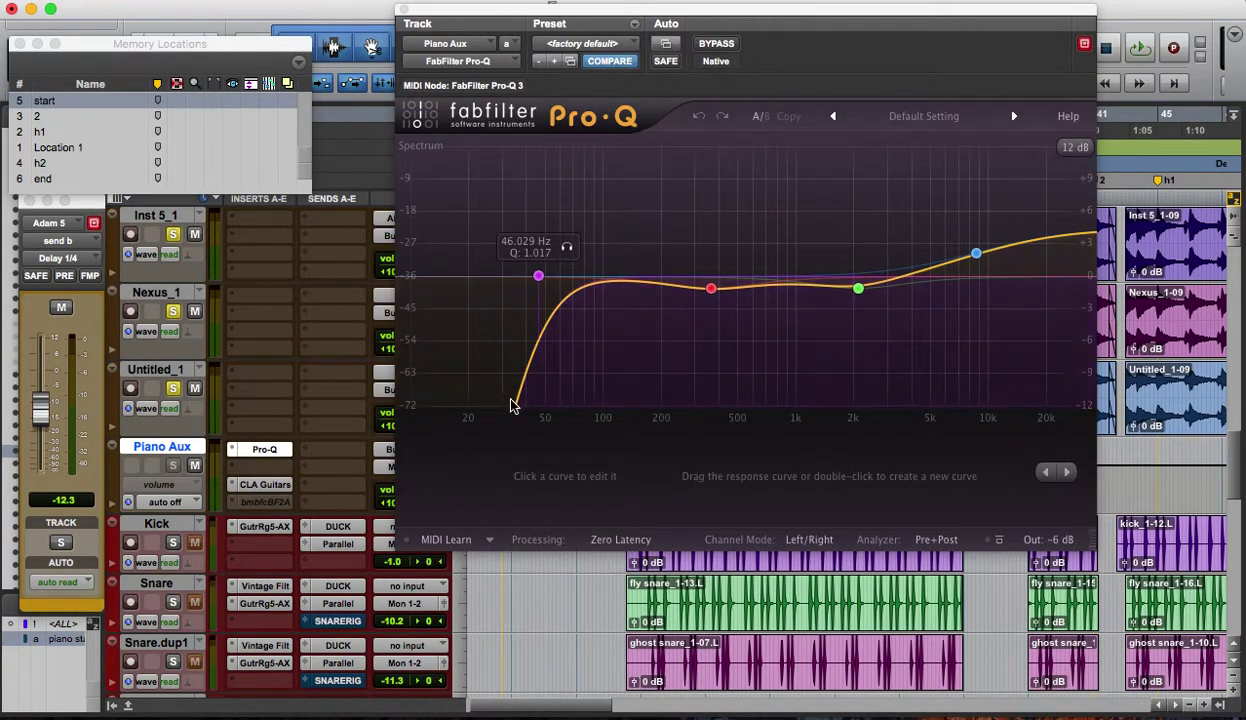
left_click(403, 10)
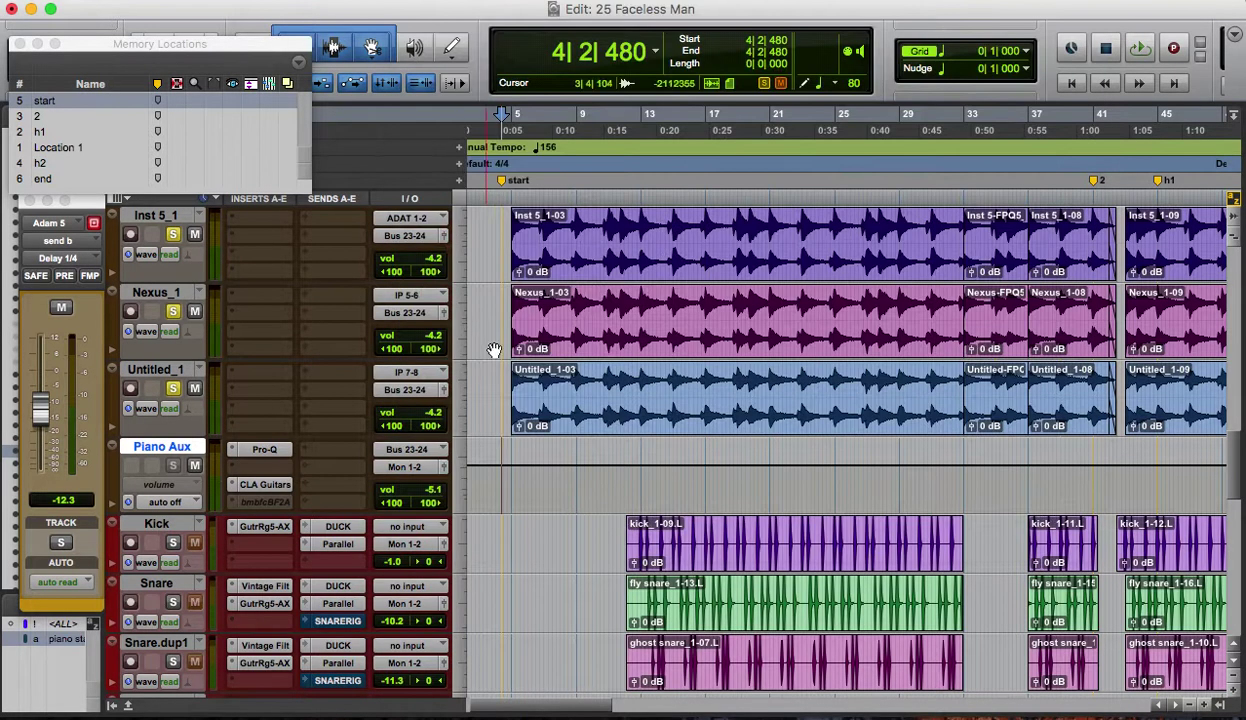
scroll(240, 468, "up", 10)
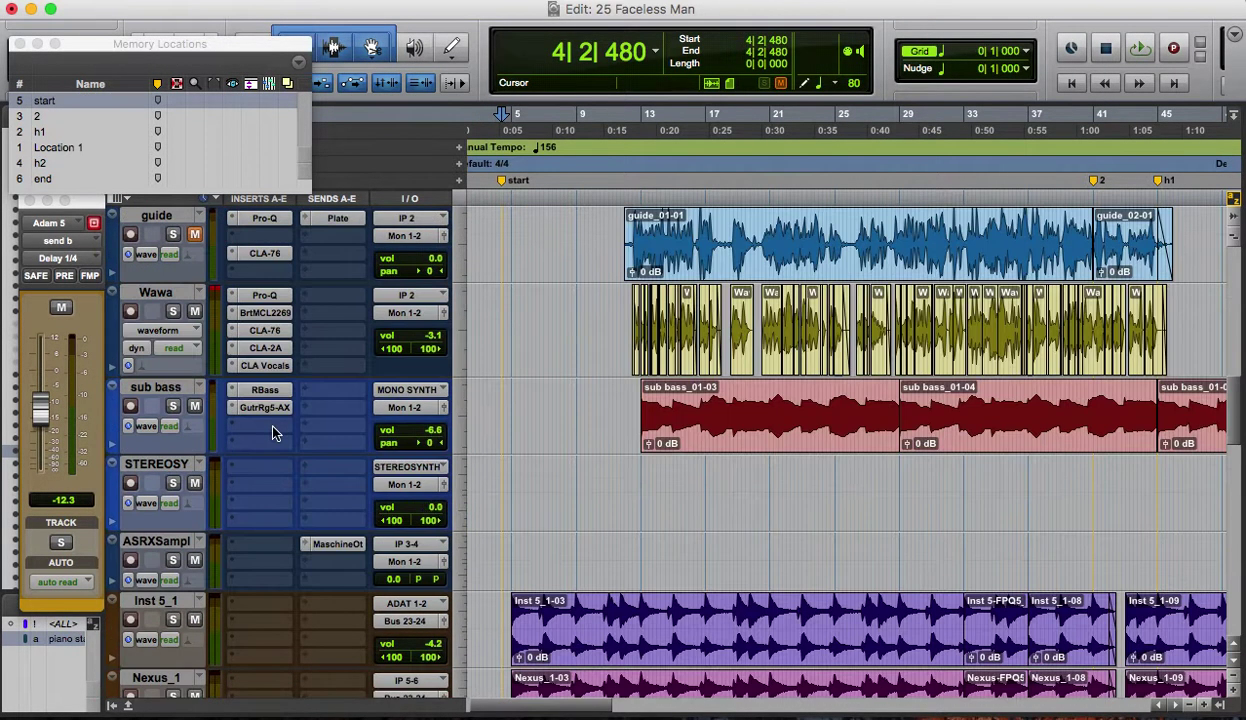
- Solo the sub bass track and play from bar 12 beat 3
scroll(240, 468, "down", 3)
left_click(172, 406)
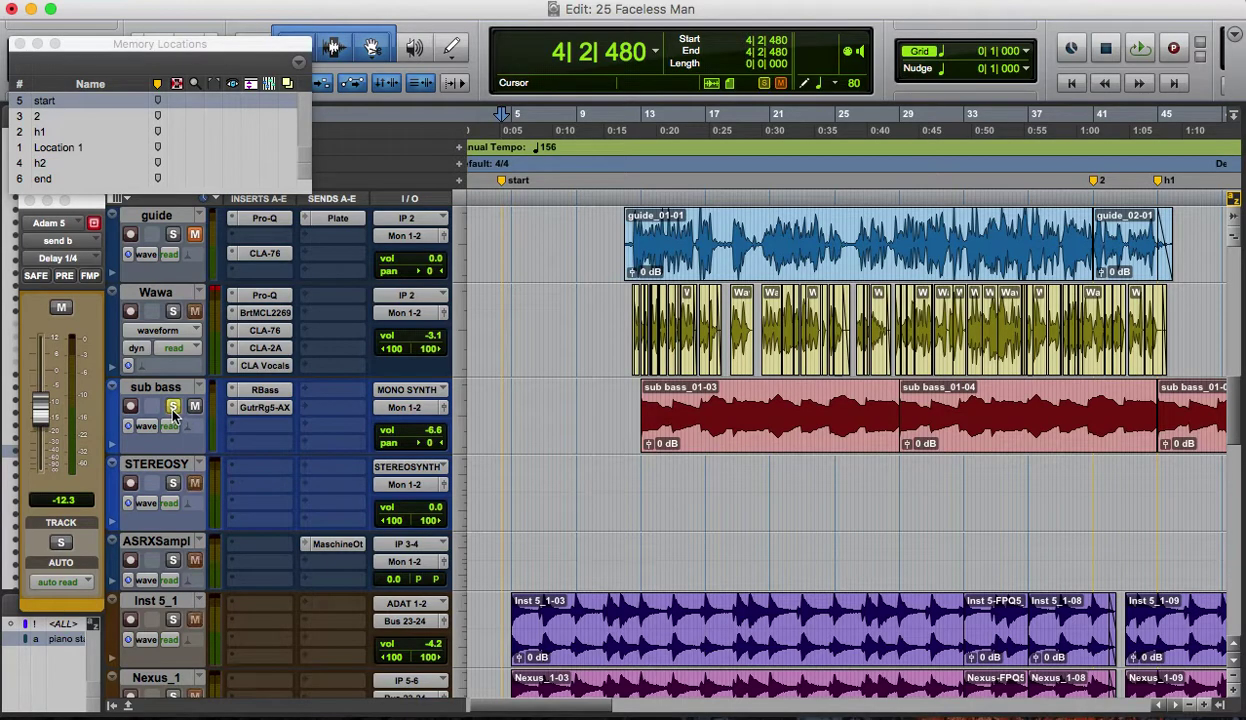
left_click(622, 170)
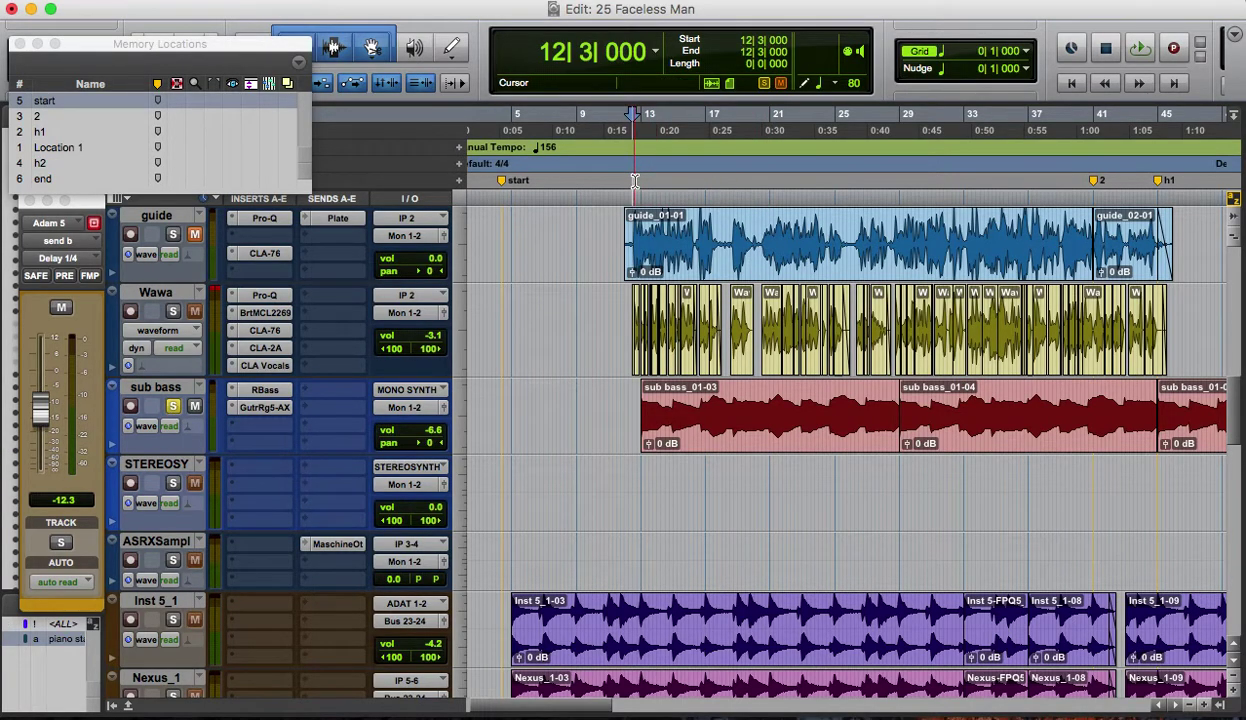
key("space")
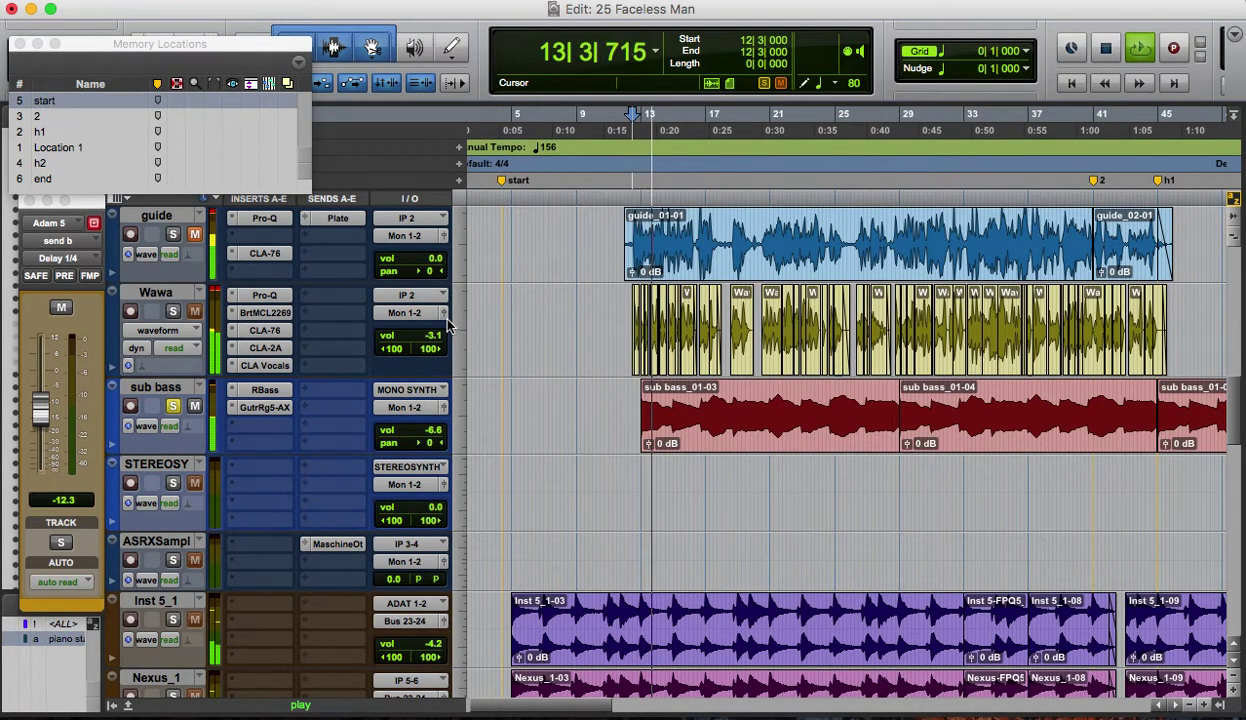
- Load the Bass Amps > Clean Bass preset in the sub bass Guitar Rig 5
left_click(253, 410)
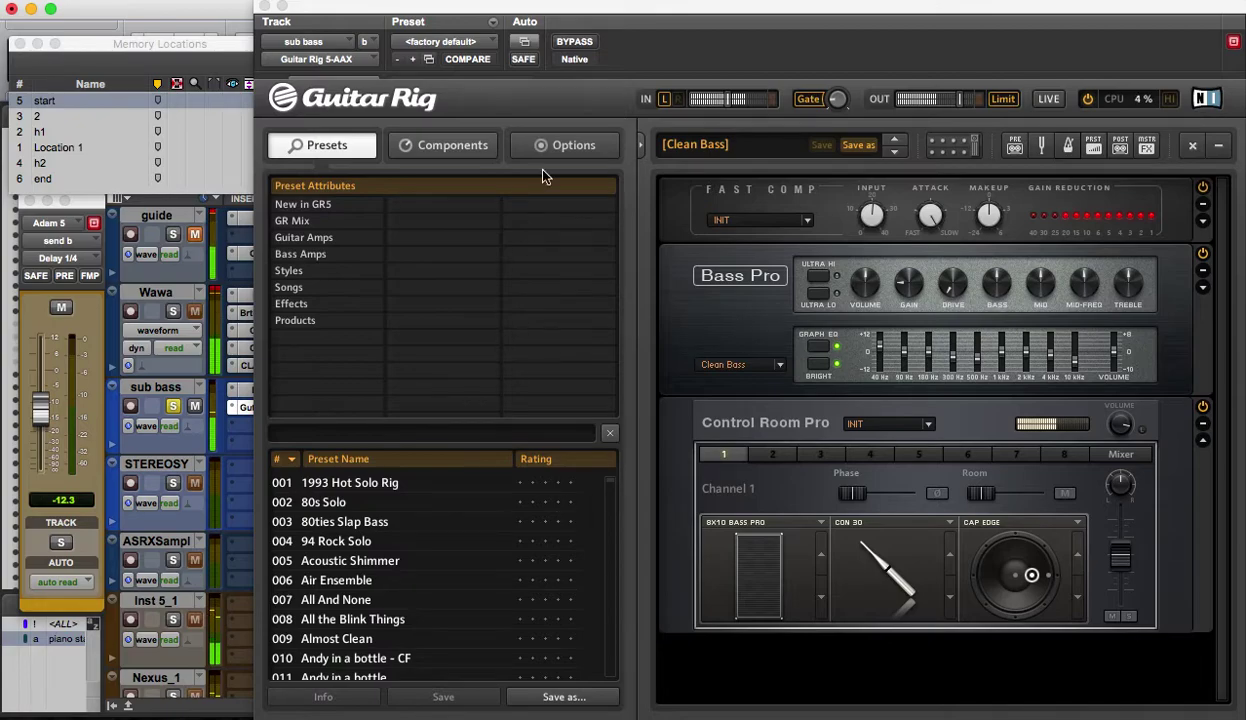
left_click(452, 145)
left_click(325, 162)
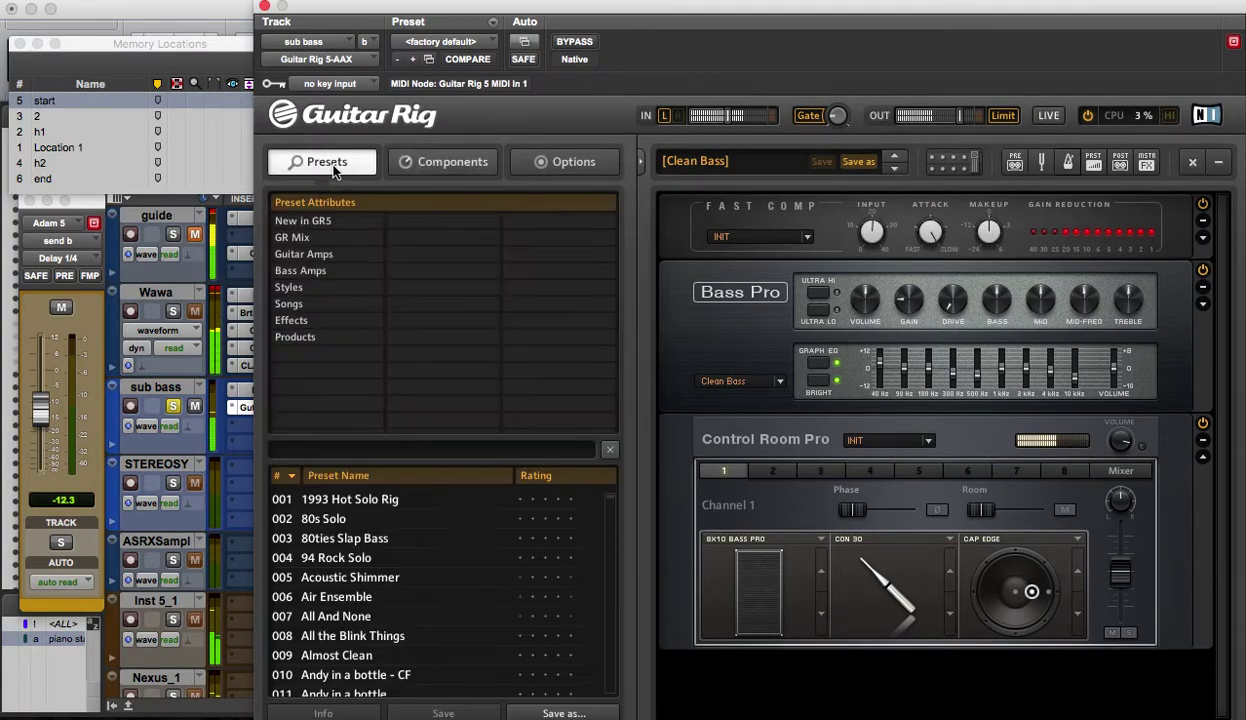
left_click(327, 272)
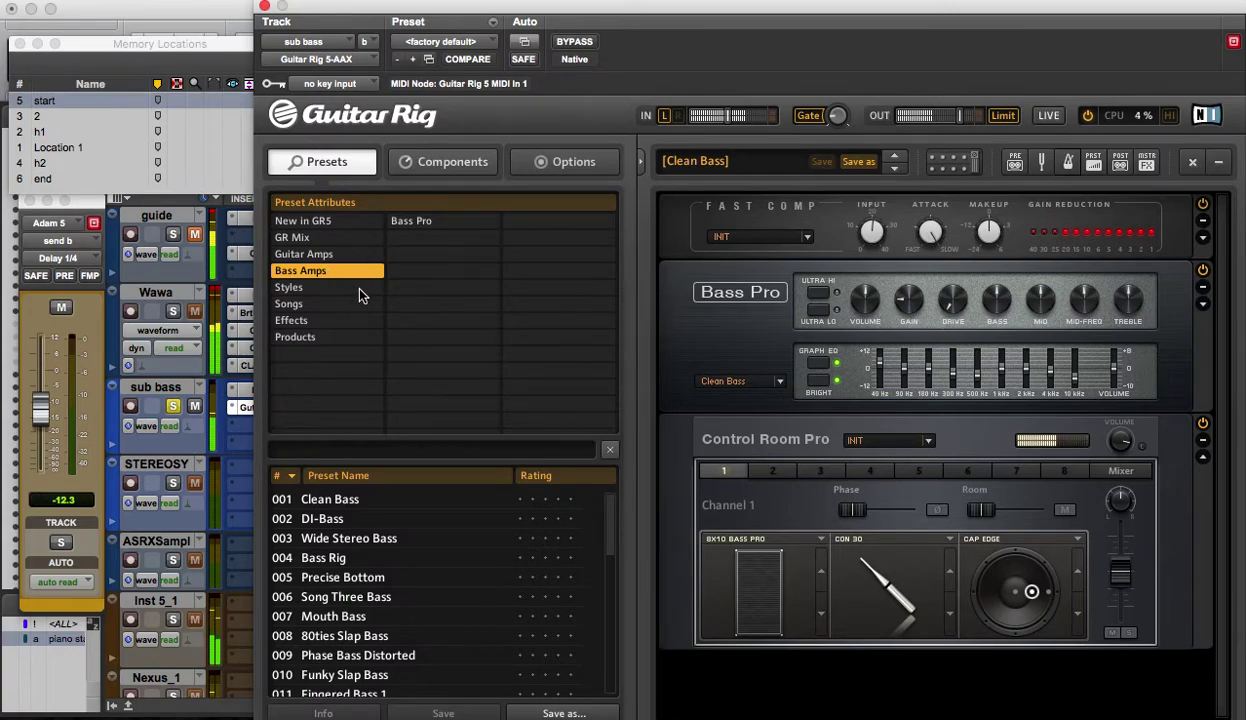
left_click(352, 497)
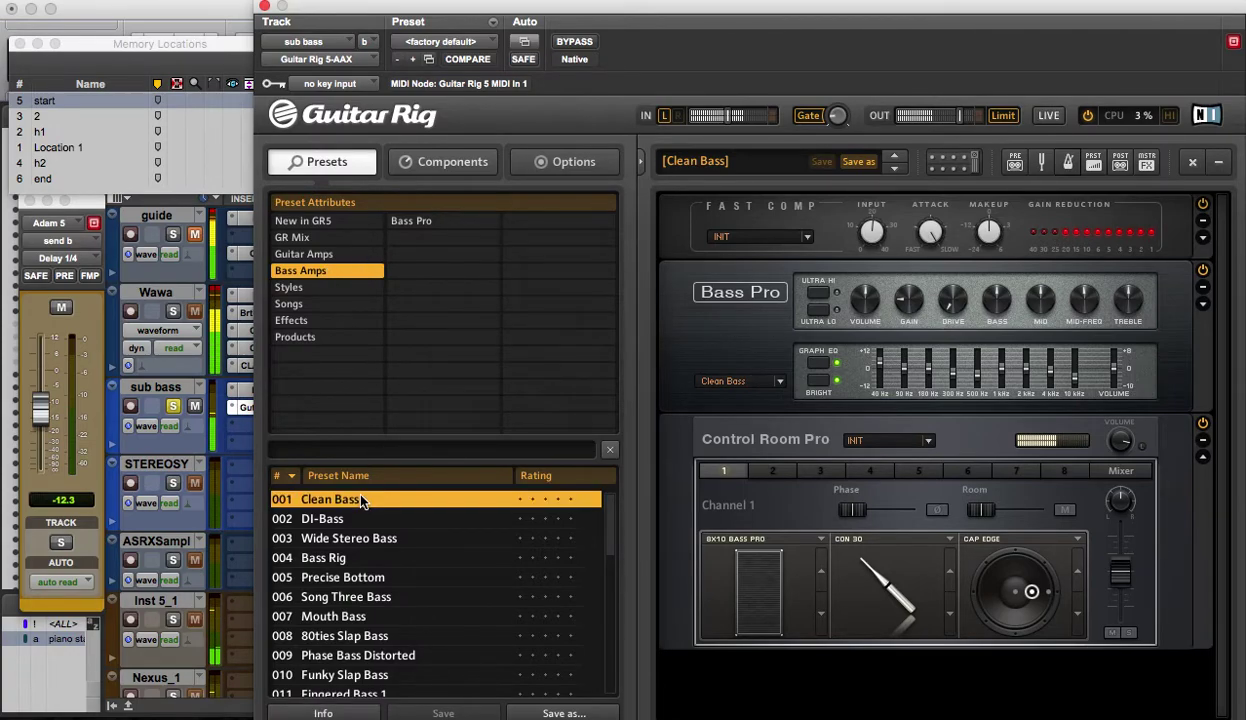
- Close Guitar Rig, stop playback at bar 12, and scroll the tracks up
left_click(264, 7)
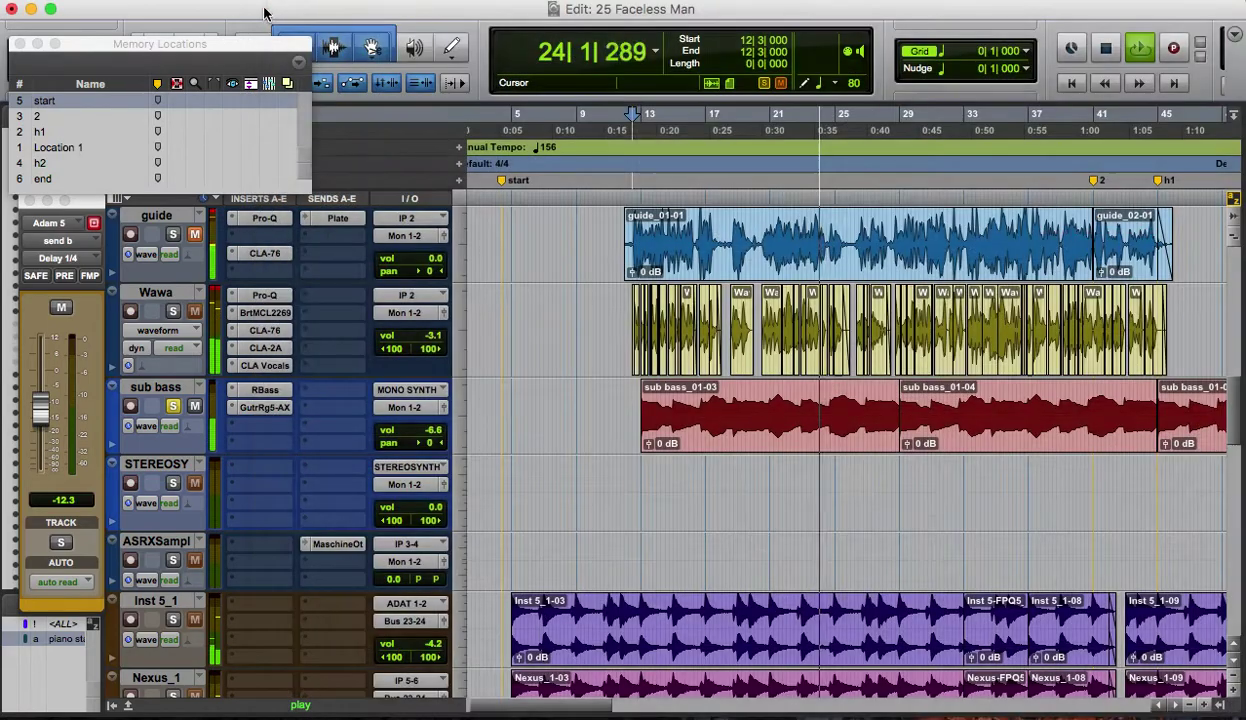
key("space")
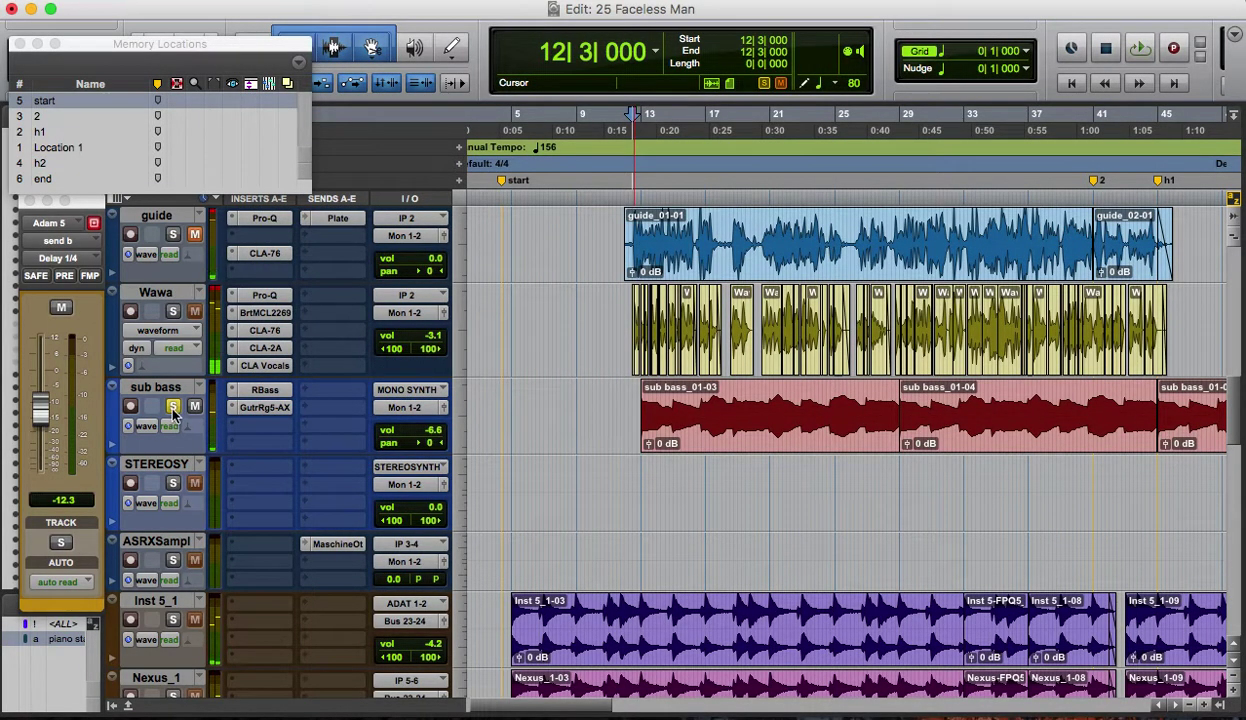
scroll(156, 423, "up", 15)
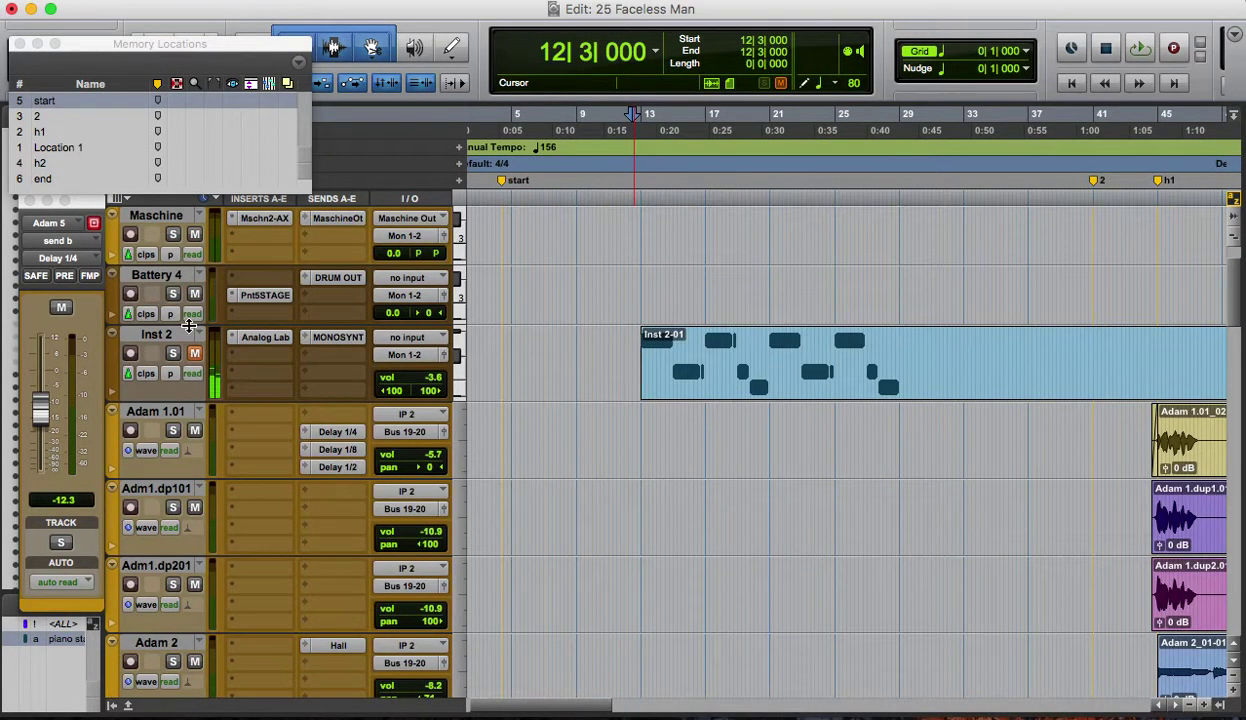
- Bring up Inst 2's Analog Lab window with the Sub Bass preset and reposition it
left_click(274, 340)
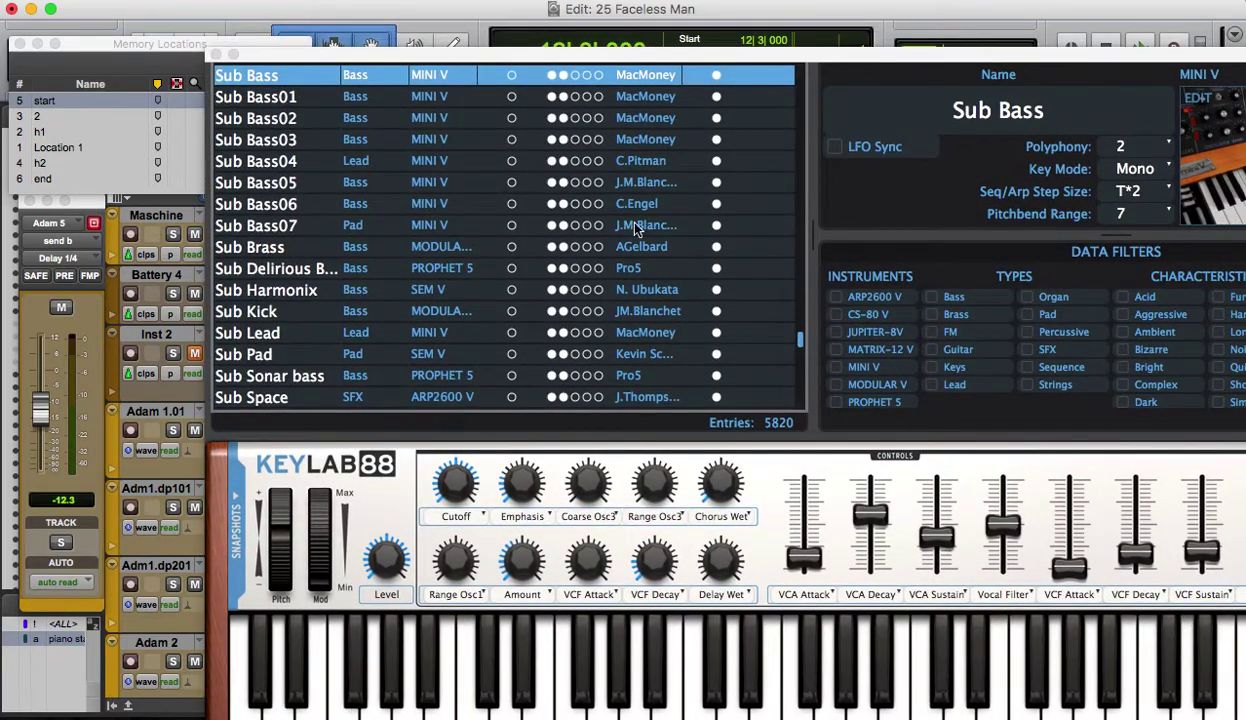
left_click_drag(515, 57, 385, 9)
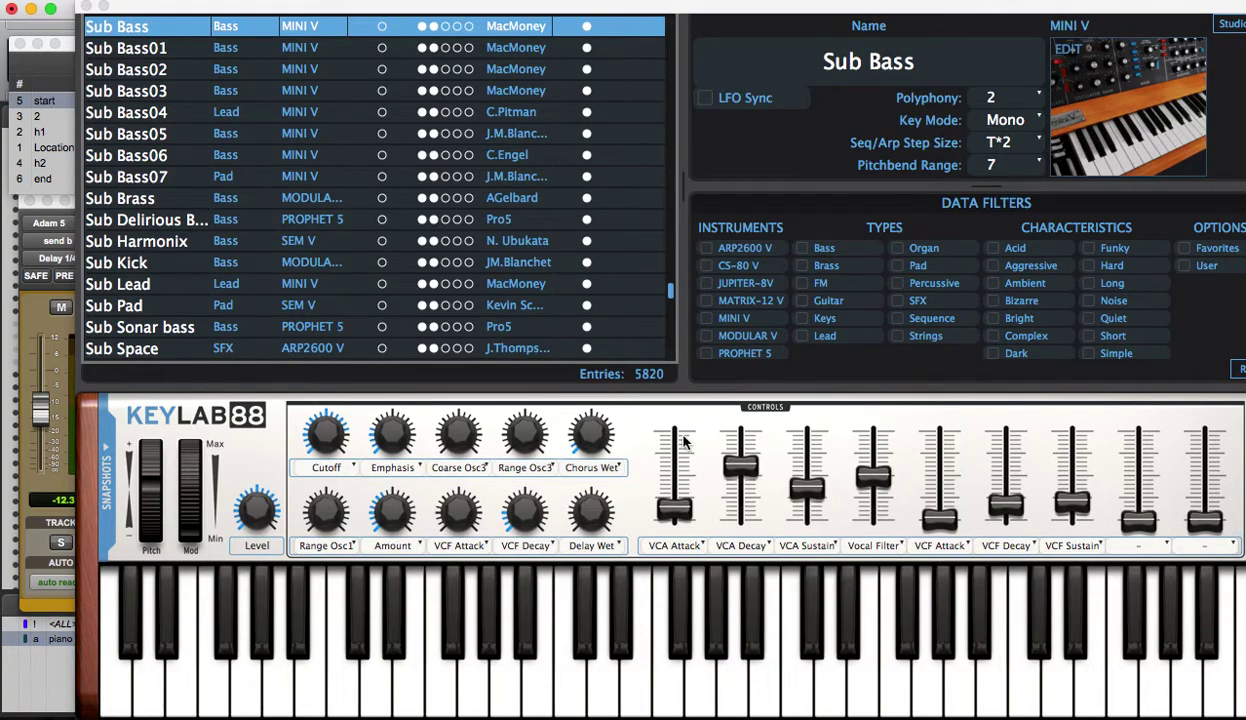
mouse_move(688, 508)
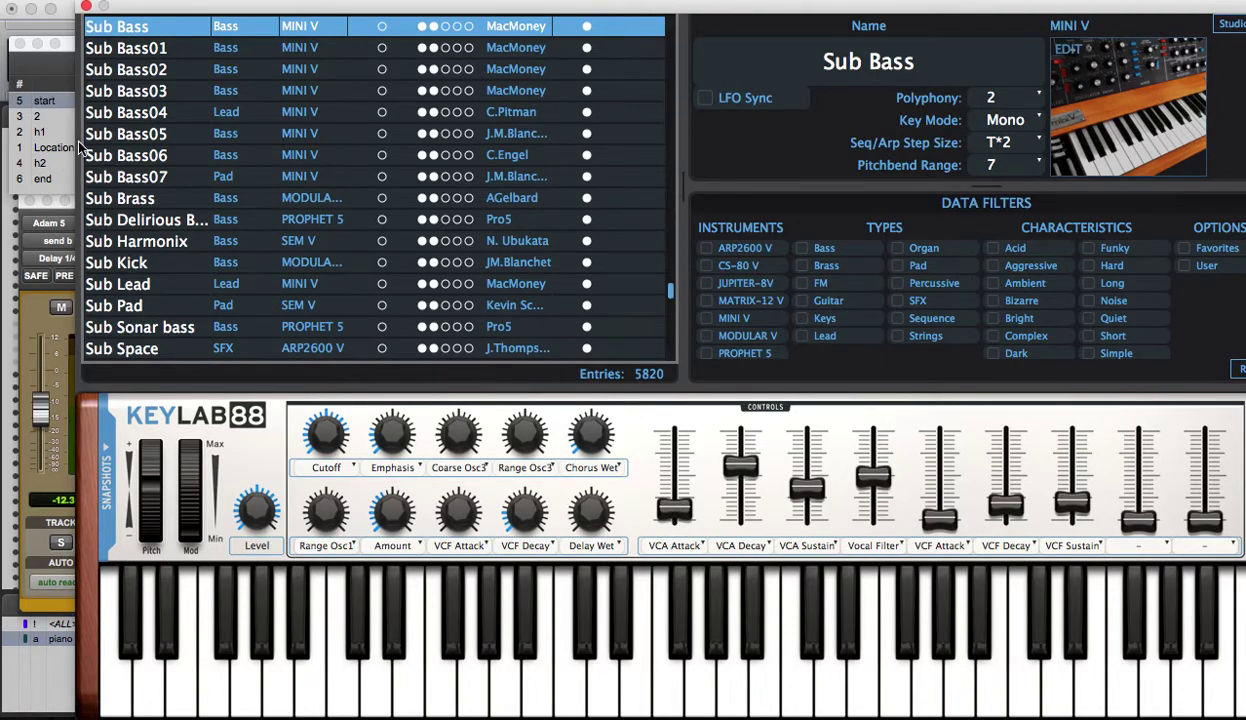
- Close the Analog Lab window and play brief previews of the session
left_click(86, 8)
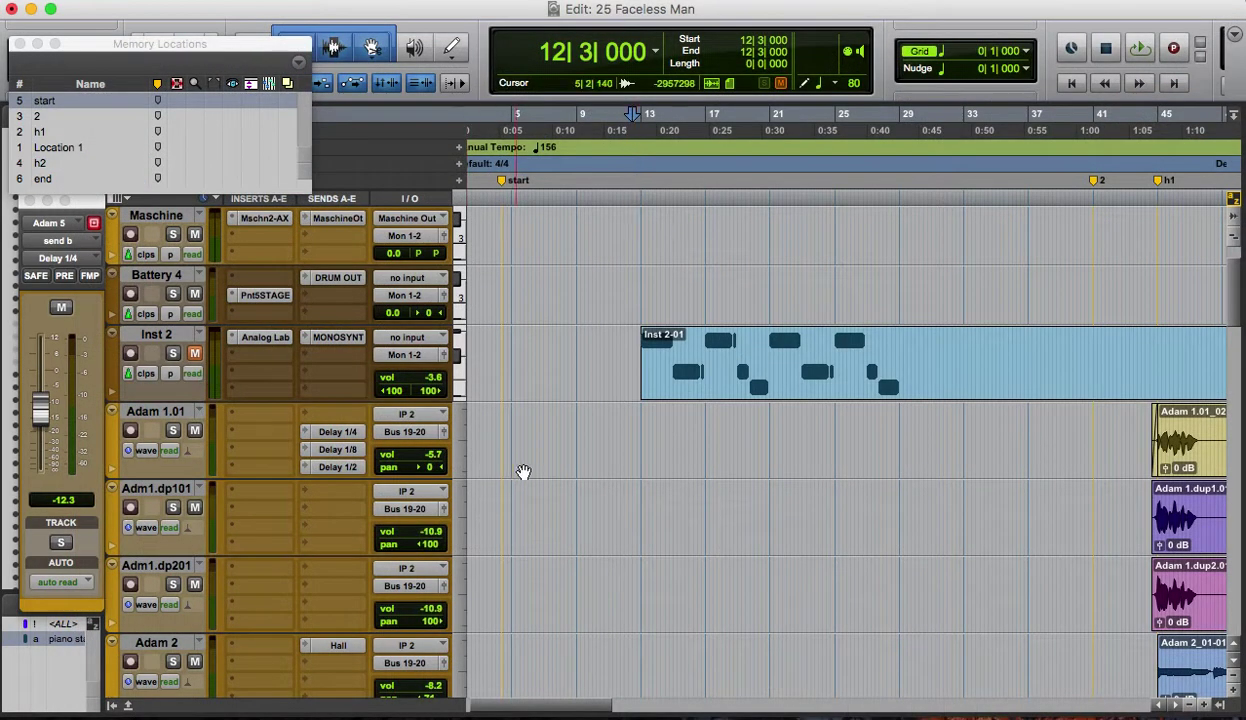
scroll(514, 467, "down", 10)
scroll(511, 461, "down", 3)
key("space")
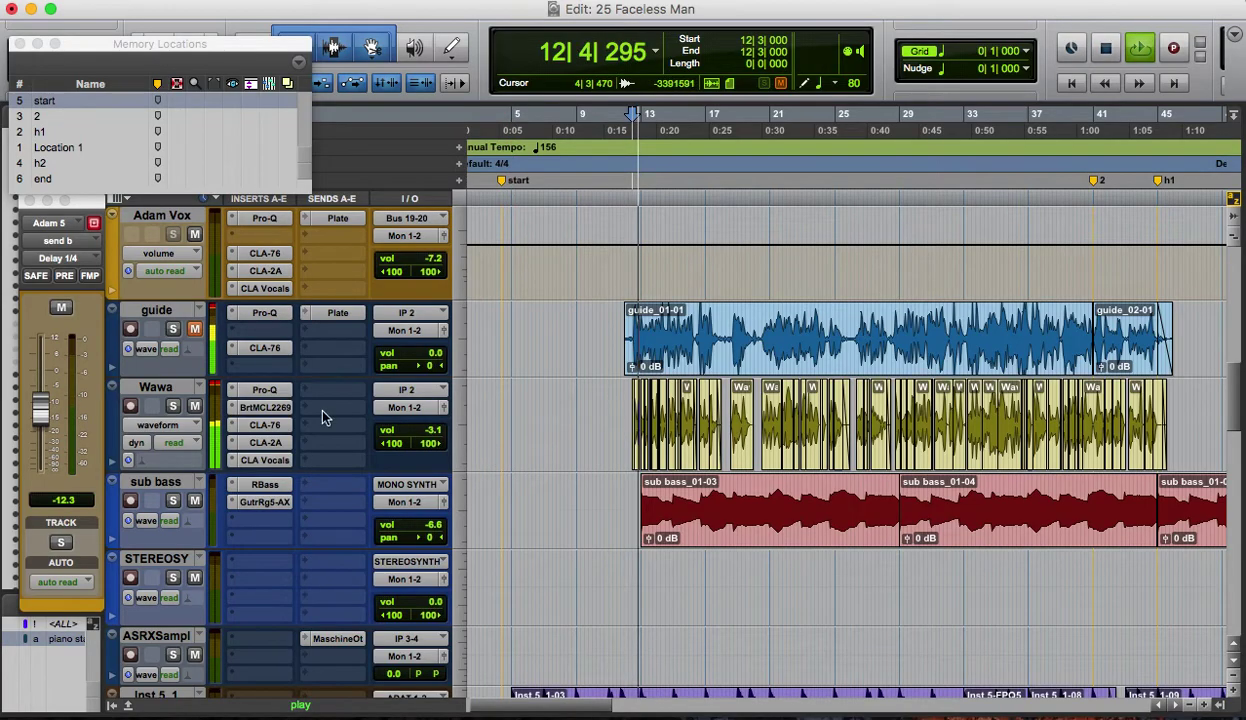
key("space")
scroll(250, 472, "down", 3)
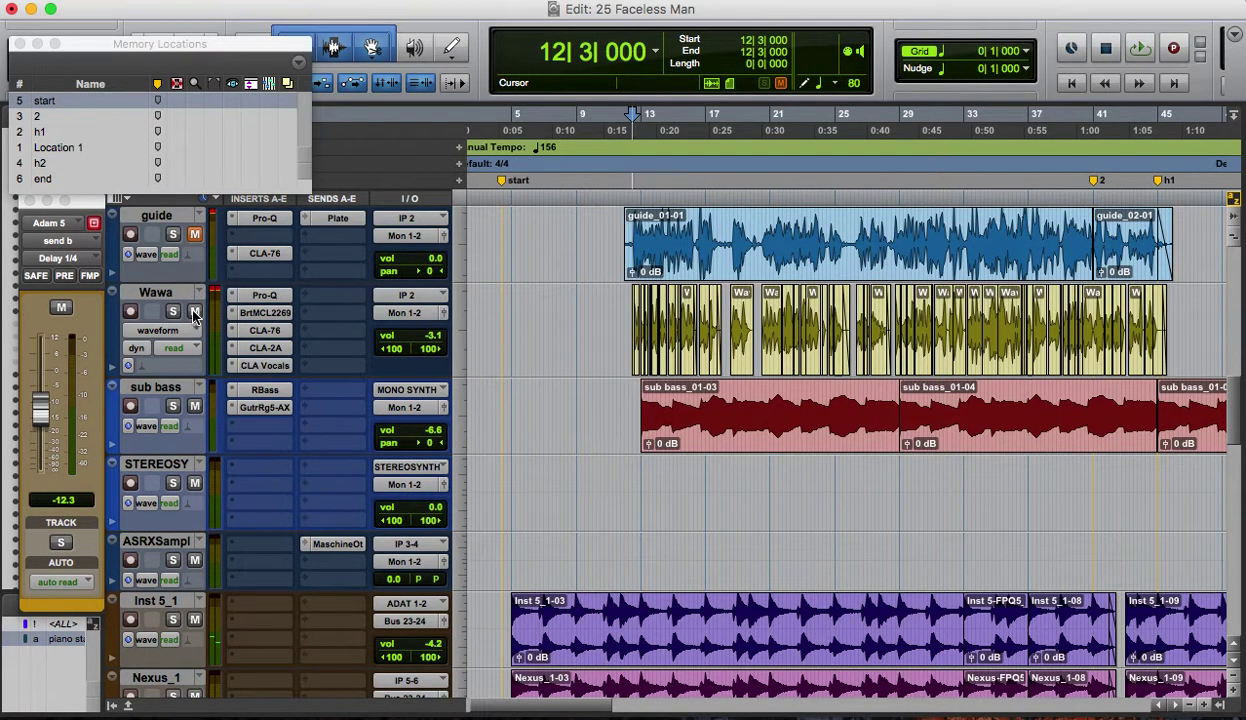
key("space")
key("space")
scroll(330, 400, "down", 10)
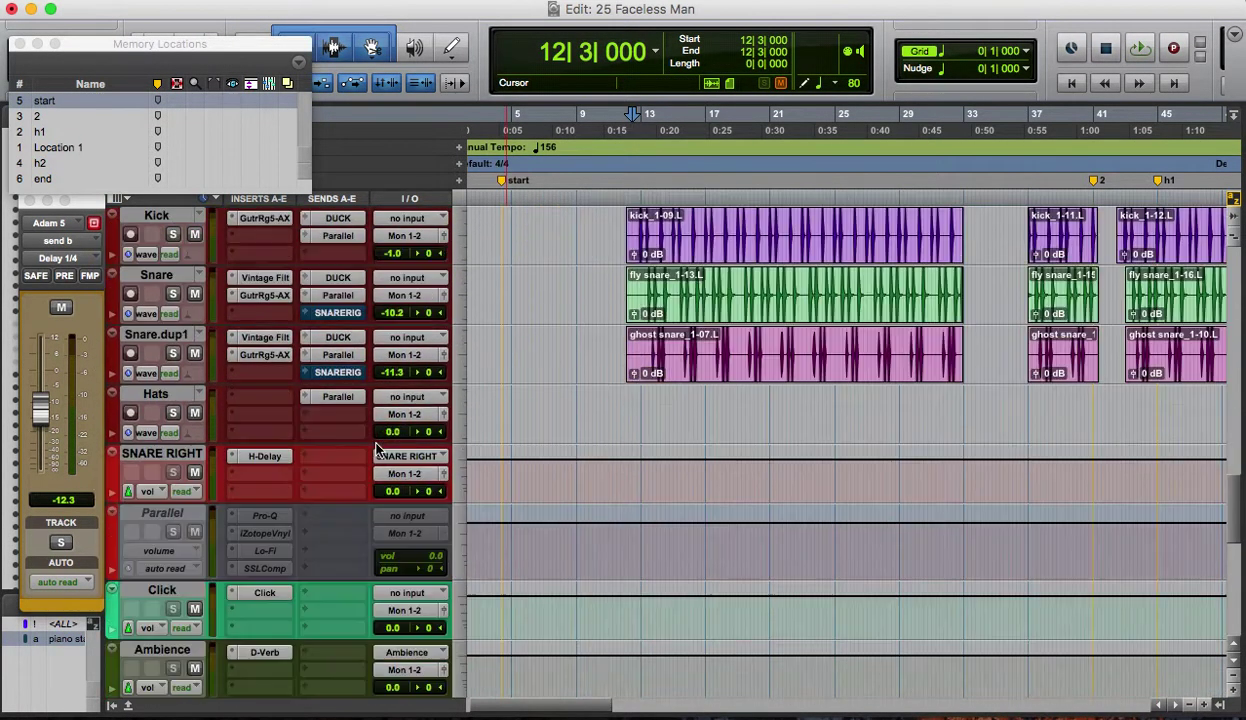
scroll(345, 455, "up", 10)
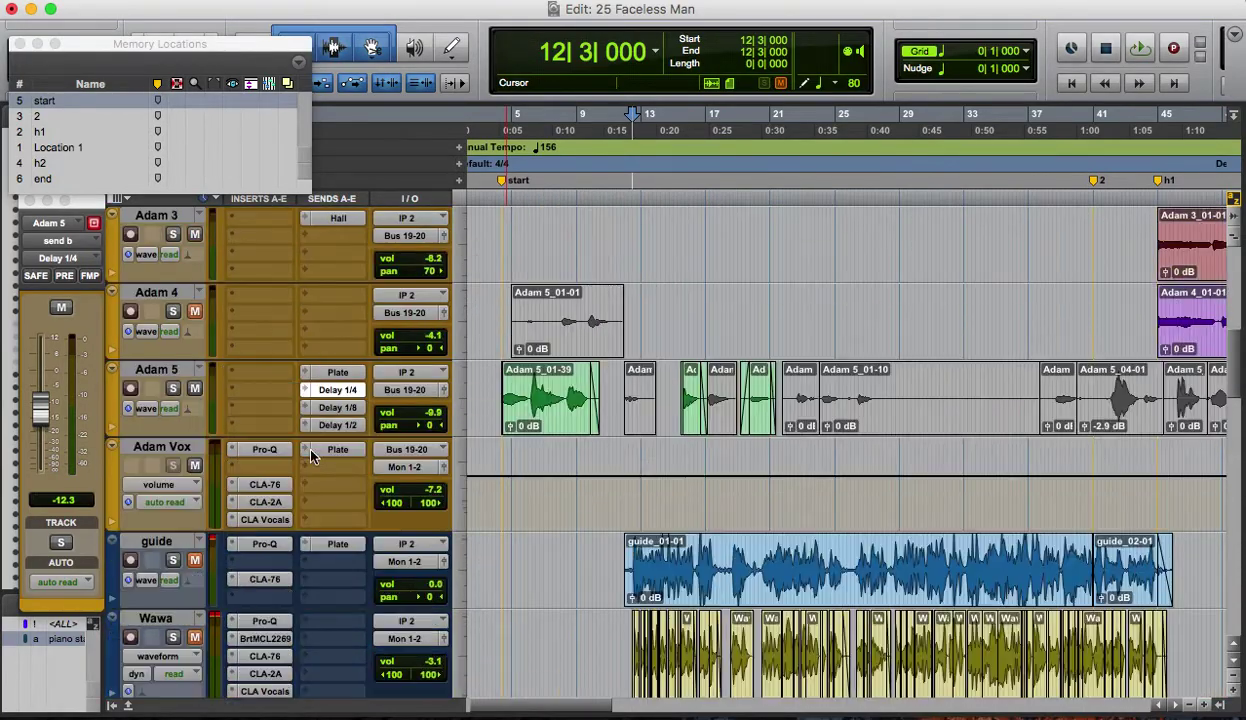
scroll(190, 545, "down", 10)
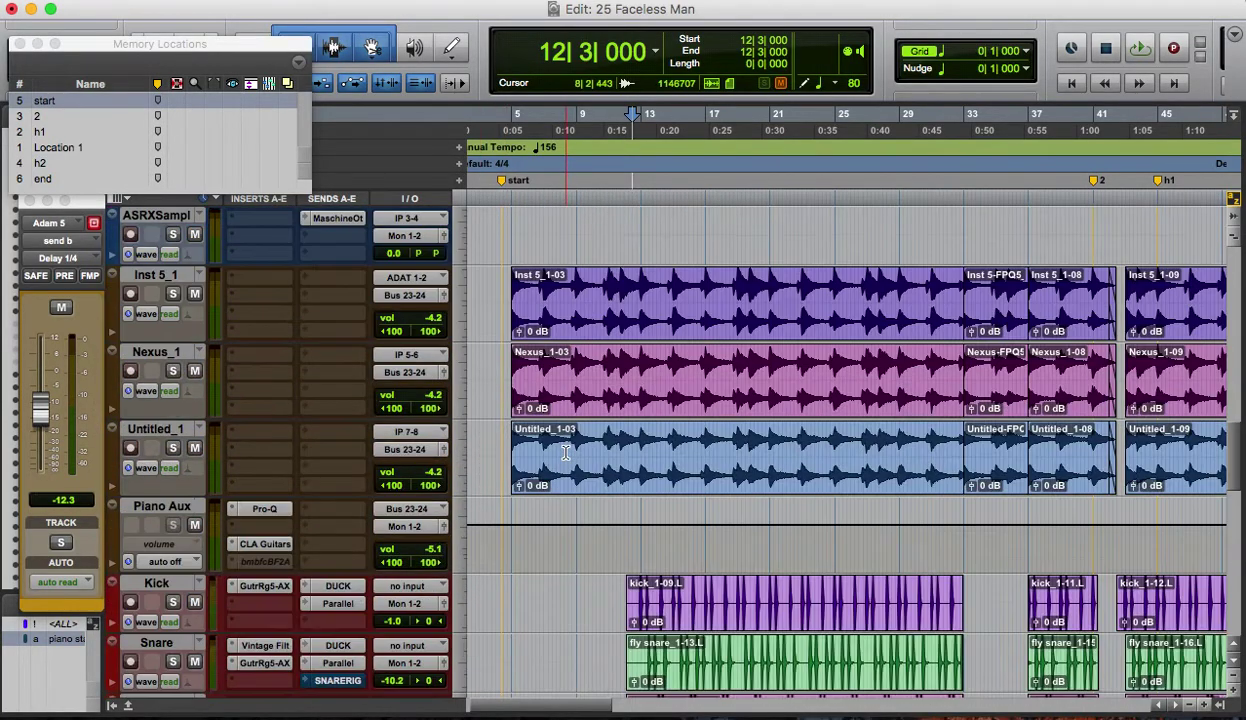
- Play the session from a start point at bar 13
left_click(638, 215)
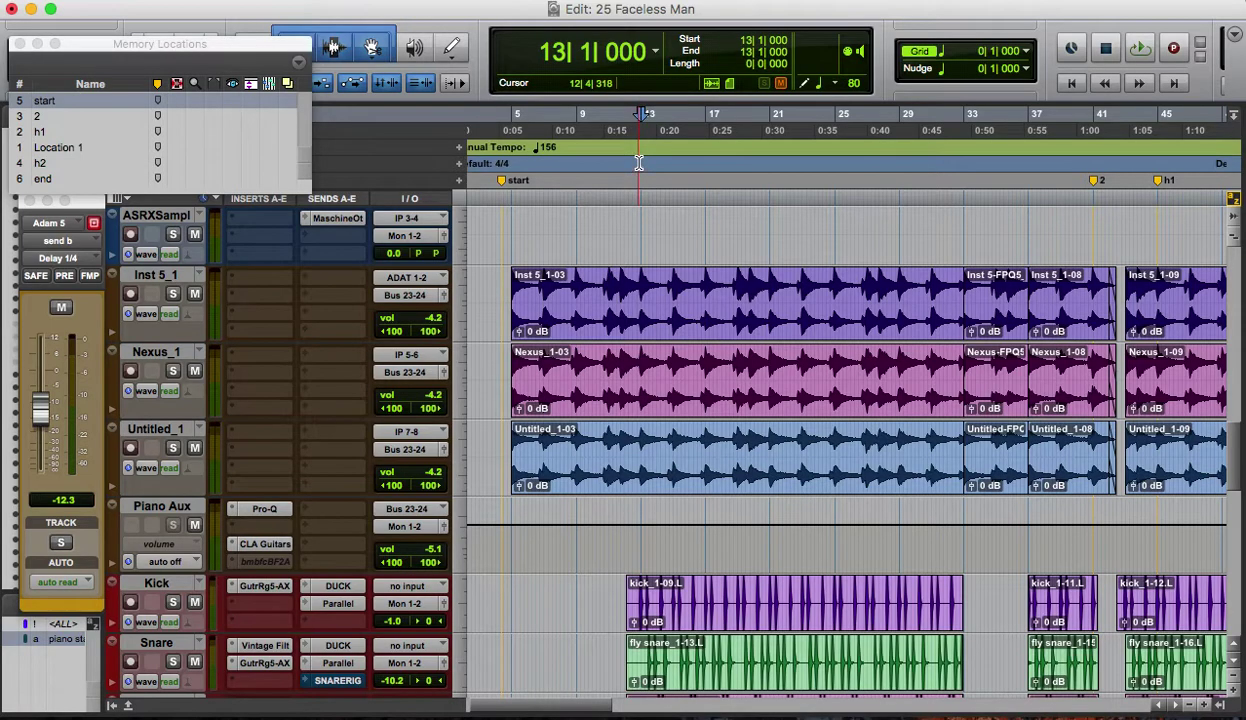
key("space")
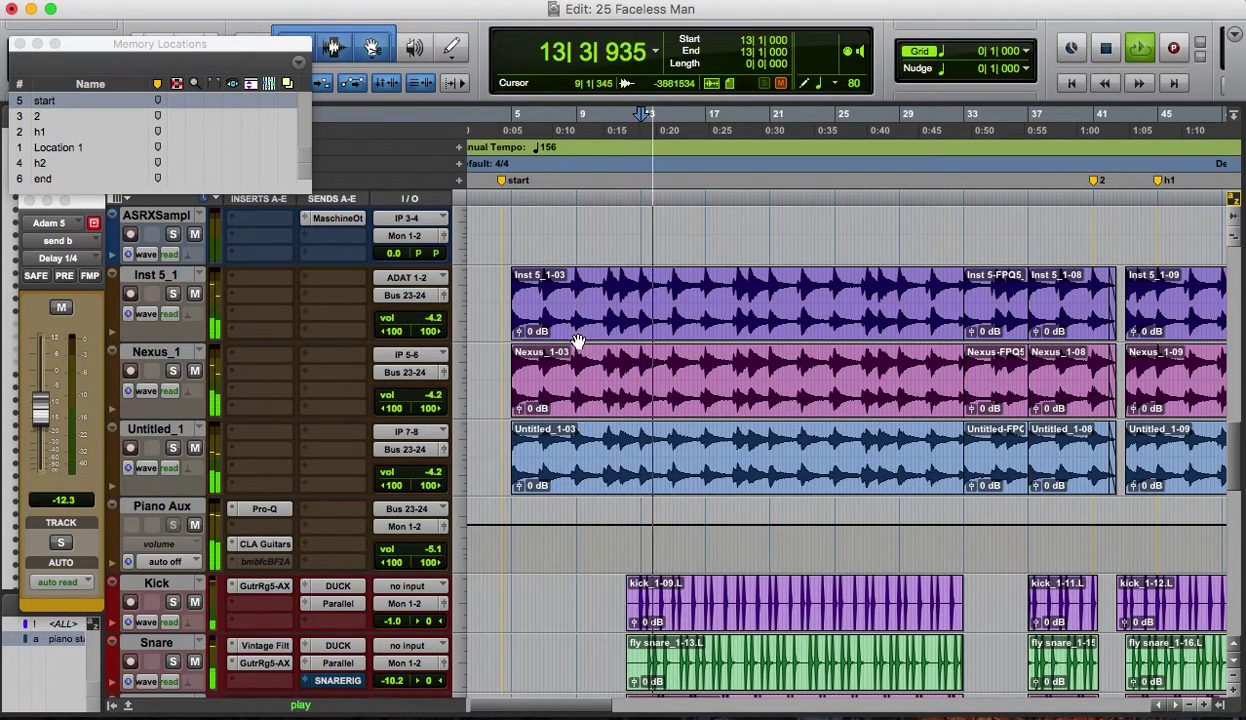
scroll(565, 343, "down", 3)
scroll(563, 342, "down", 2)
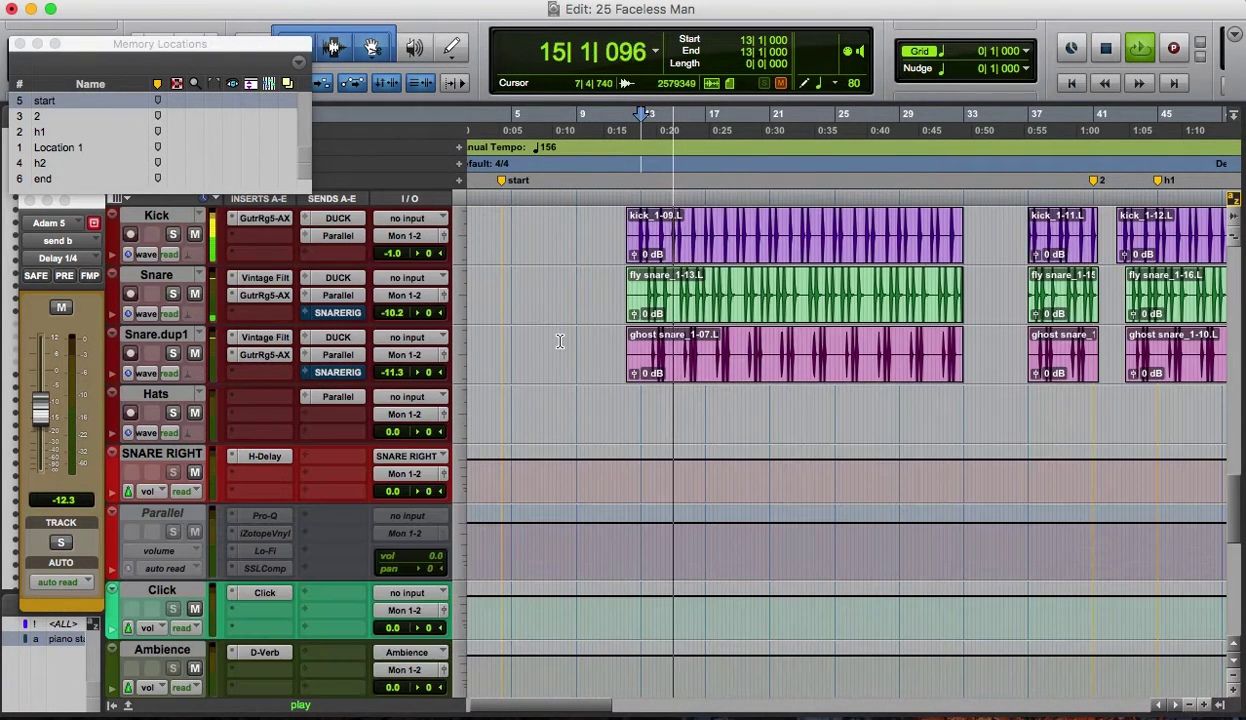
scroll(560, 341, "down", 1)
scroll(563, 341, "up", 8)
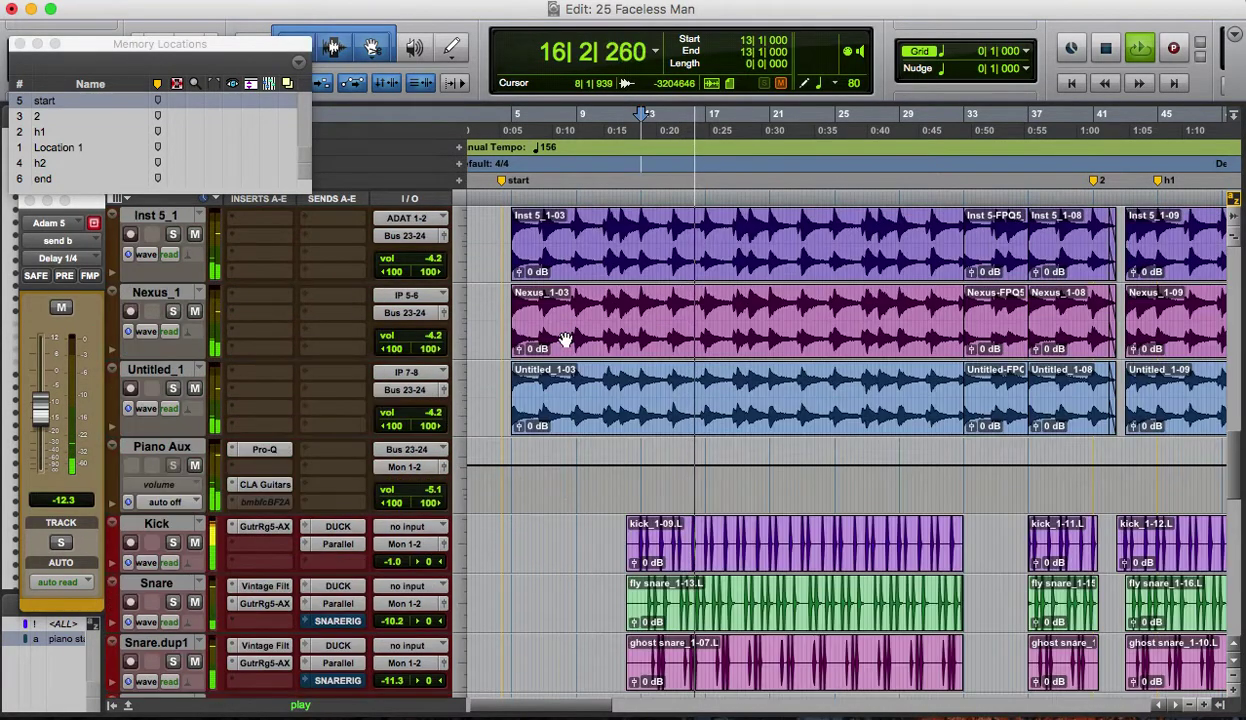
scroll(565, 339, "up", 3)
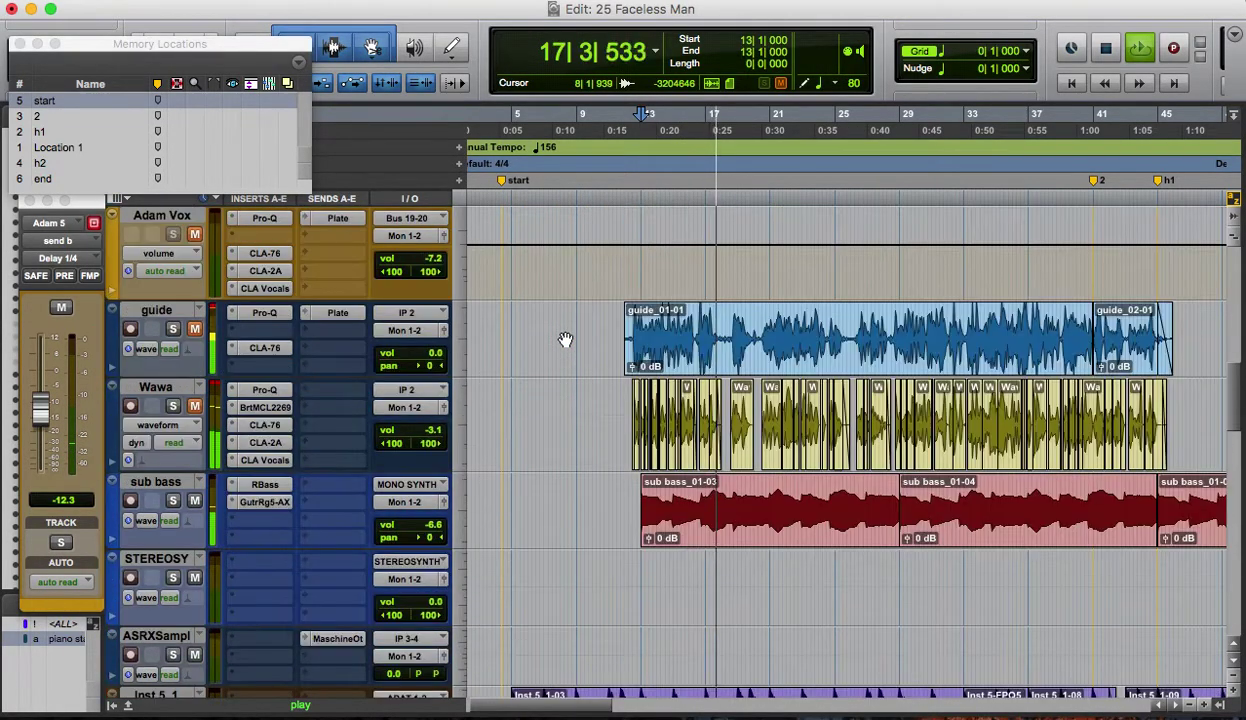
- Unsolo the sub bass track and replay from bar 13, then stop
left_click(172, 501)
left_click(172, 501)
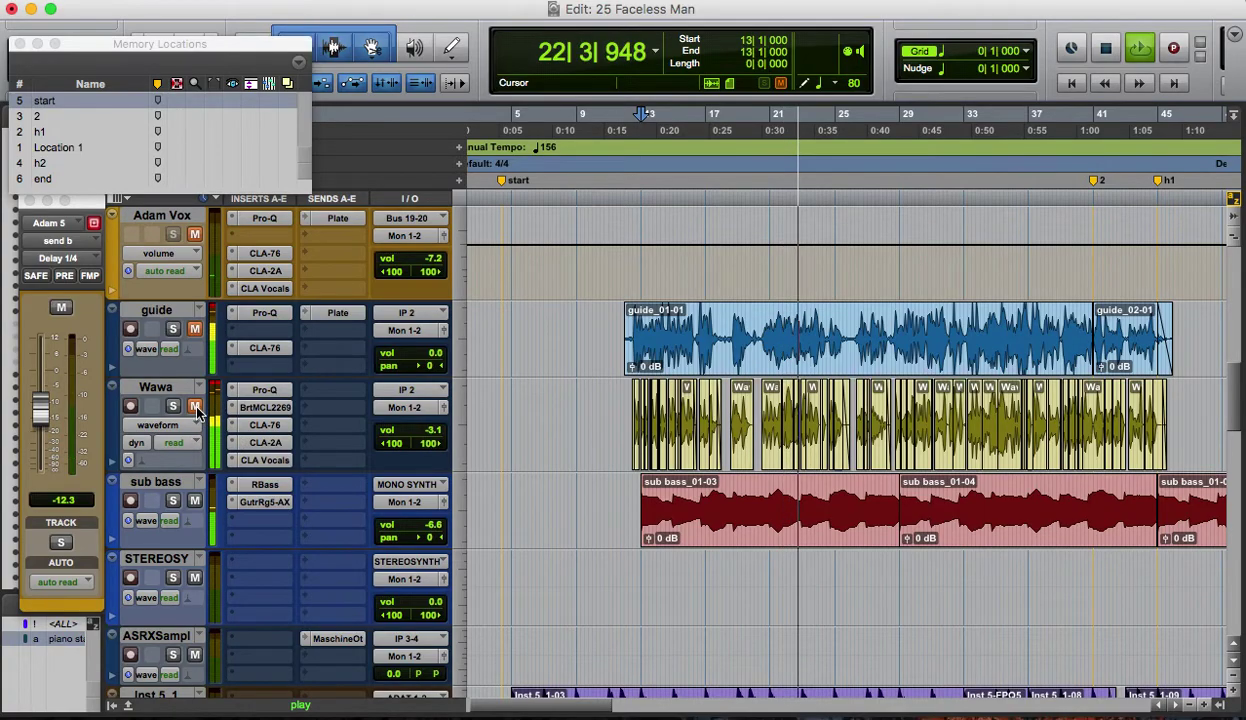
key("space")
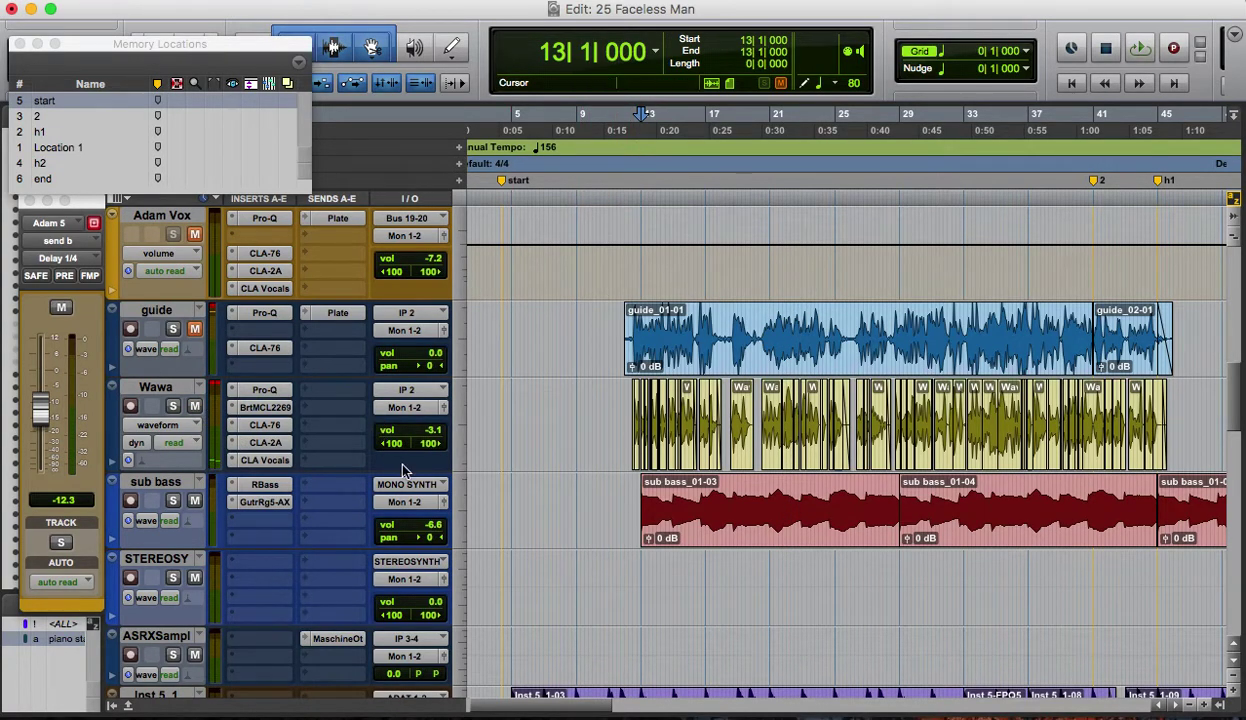
key("space")
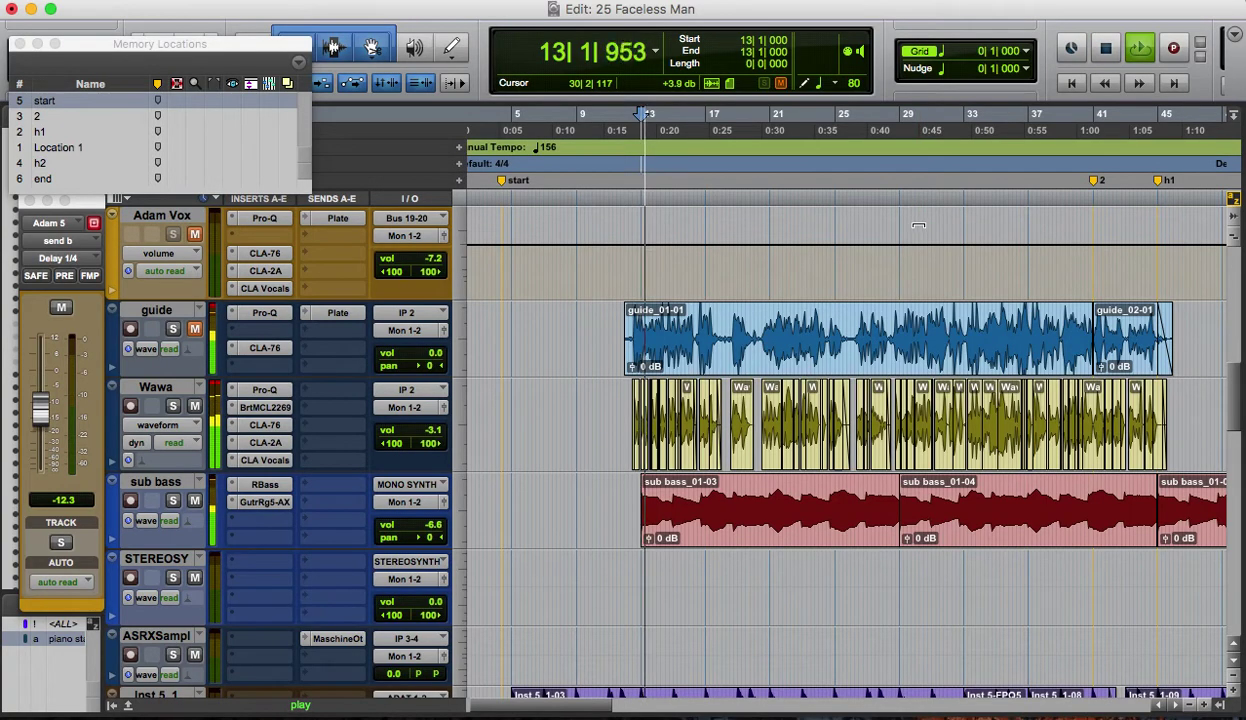
key("space")
- Move the playback start to 12|2|000 and replay with all tracks audible
left_click(643, 168)
key("space")
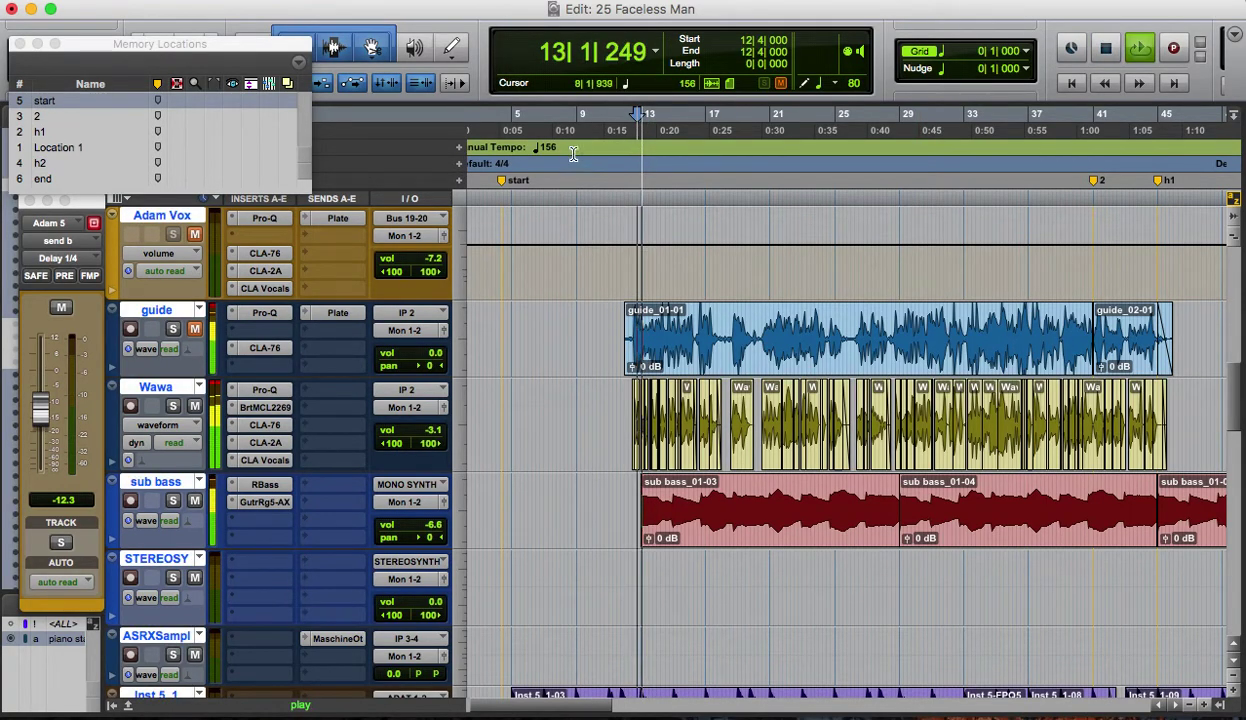
key("space")
key("minus")
key("minus")
key("space")
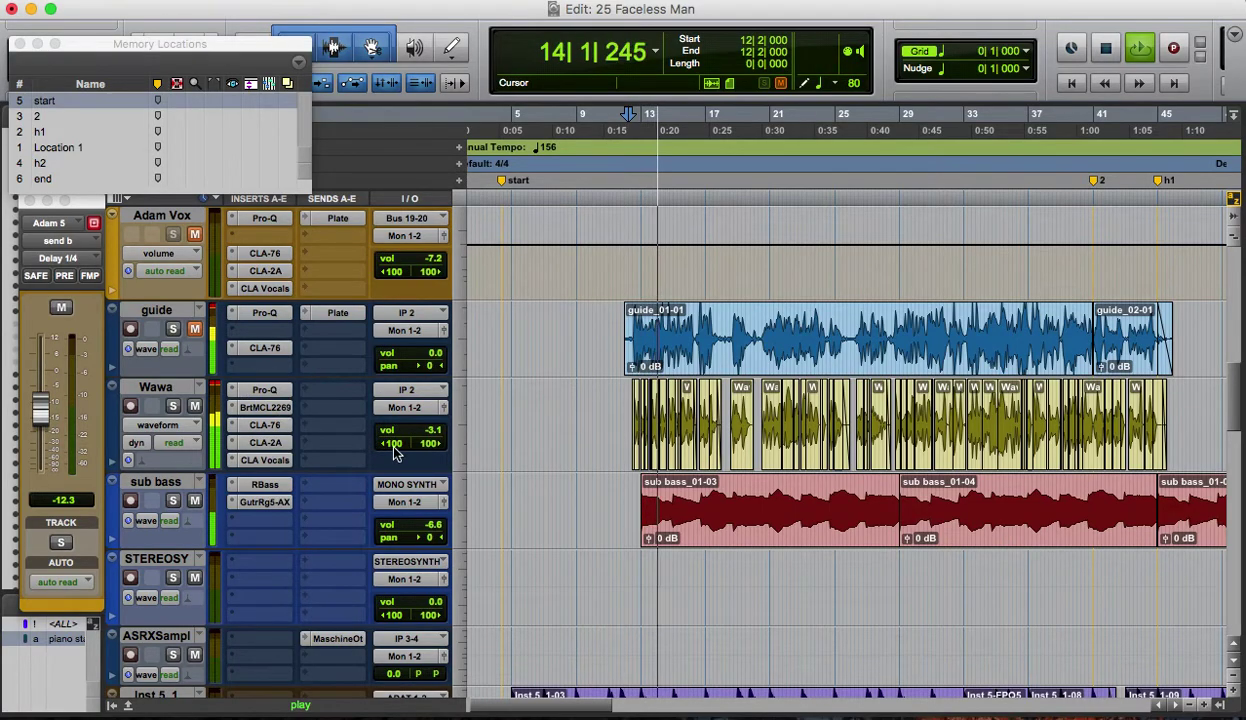
scroll(395, 453, "down", 5)
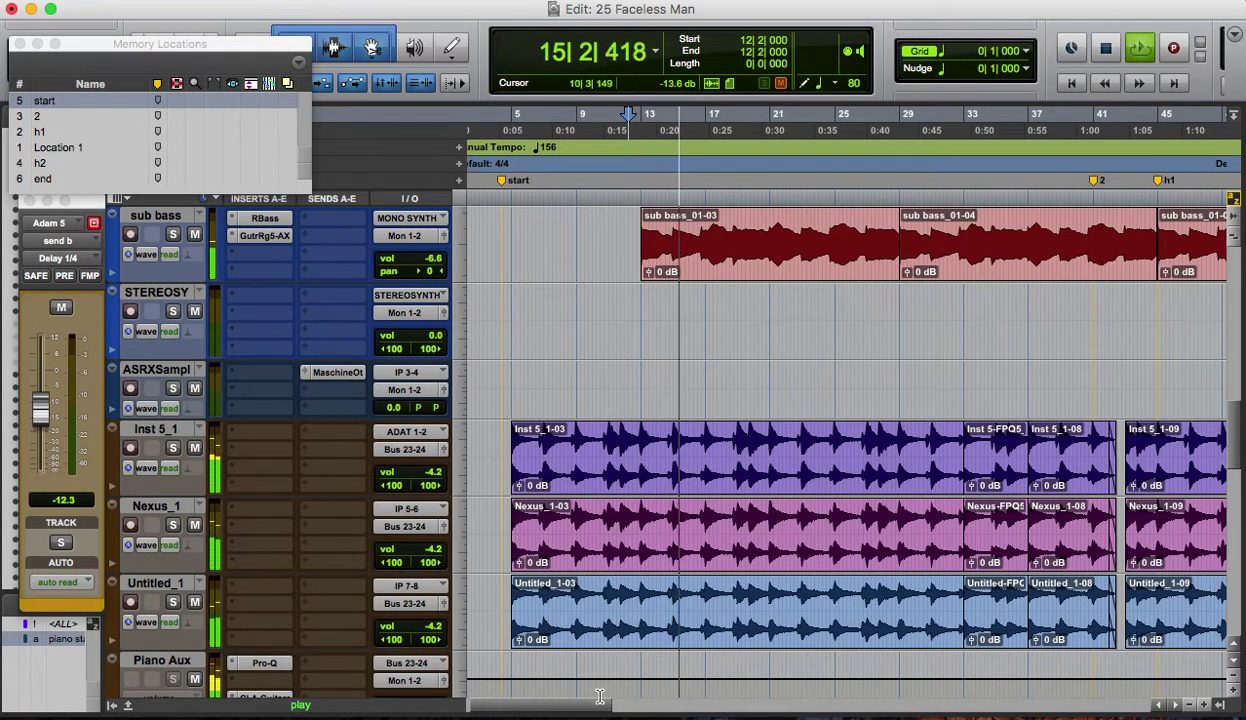
scroll(727, 523, "up", 10)
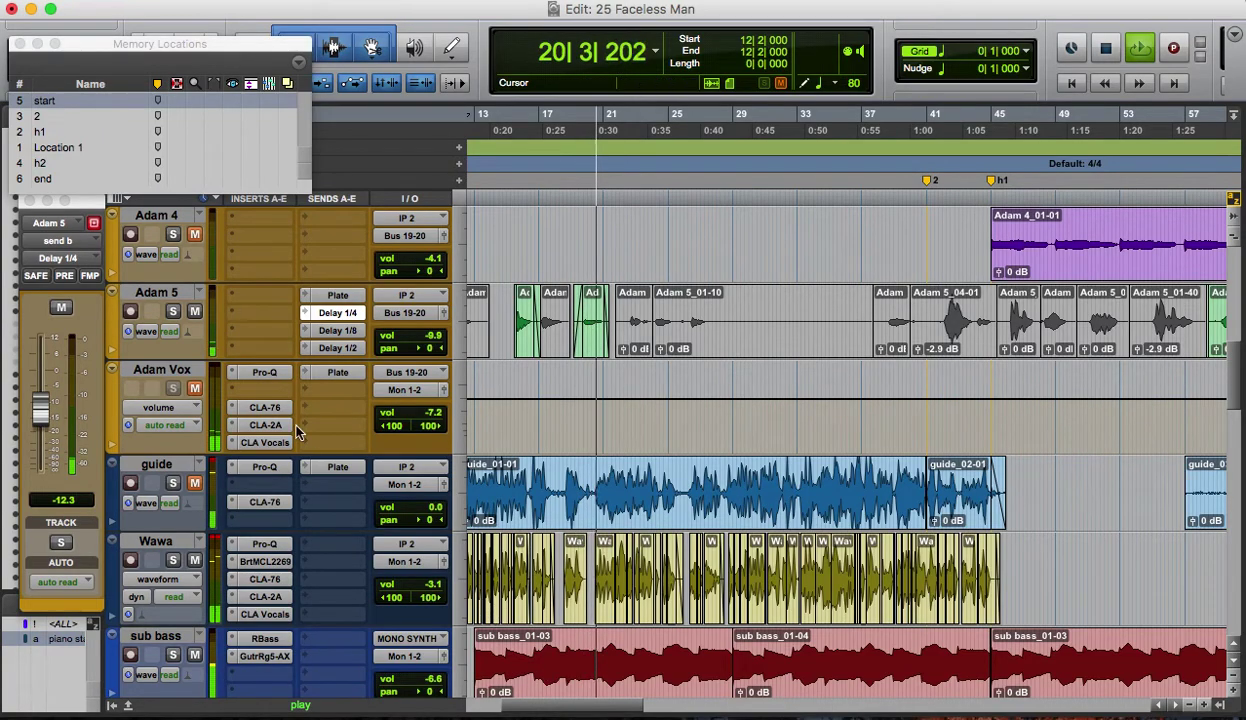
- Stop playback at 12|2|000 and scroll through the later clips toward the Location 1 marker
key("space")
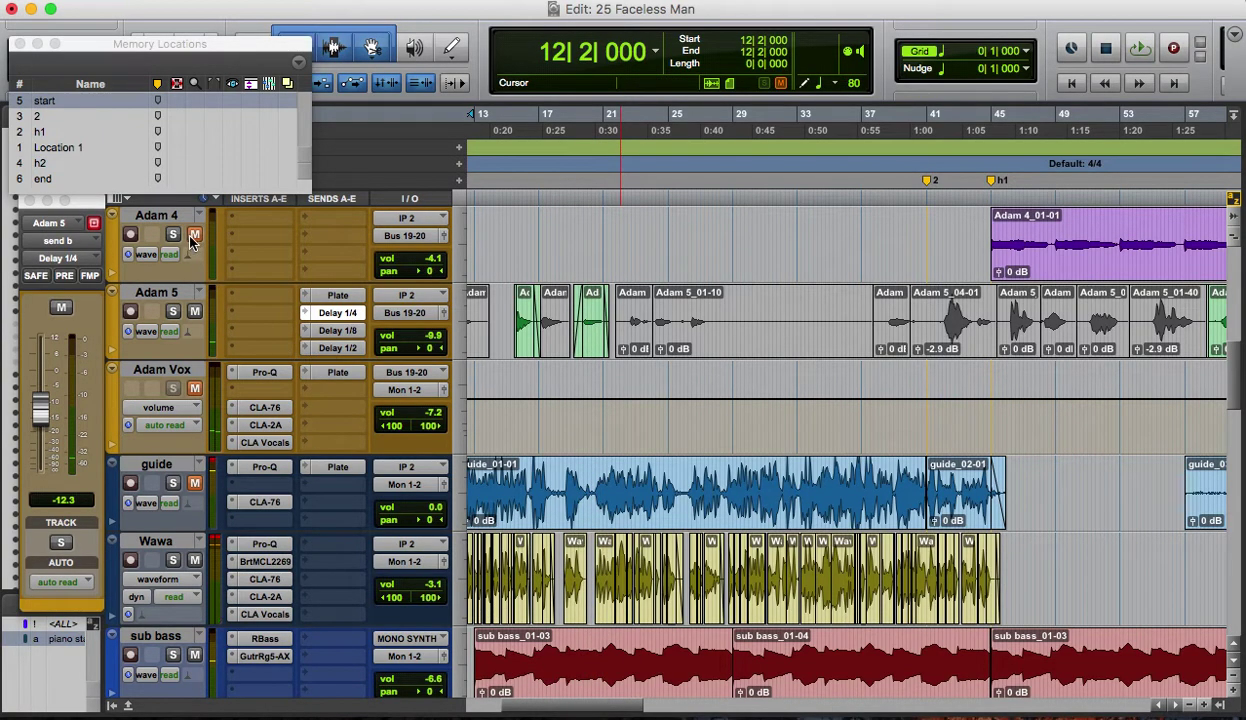
scroll(473, 348, "up", 5)
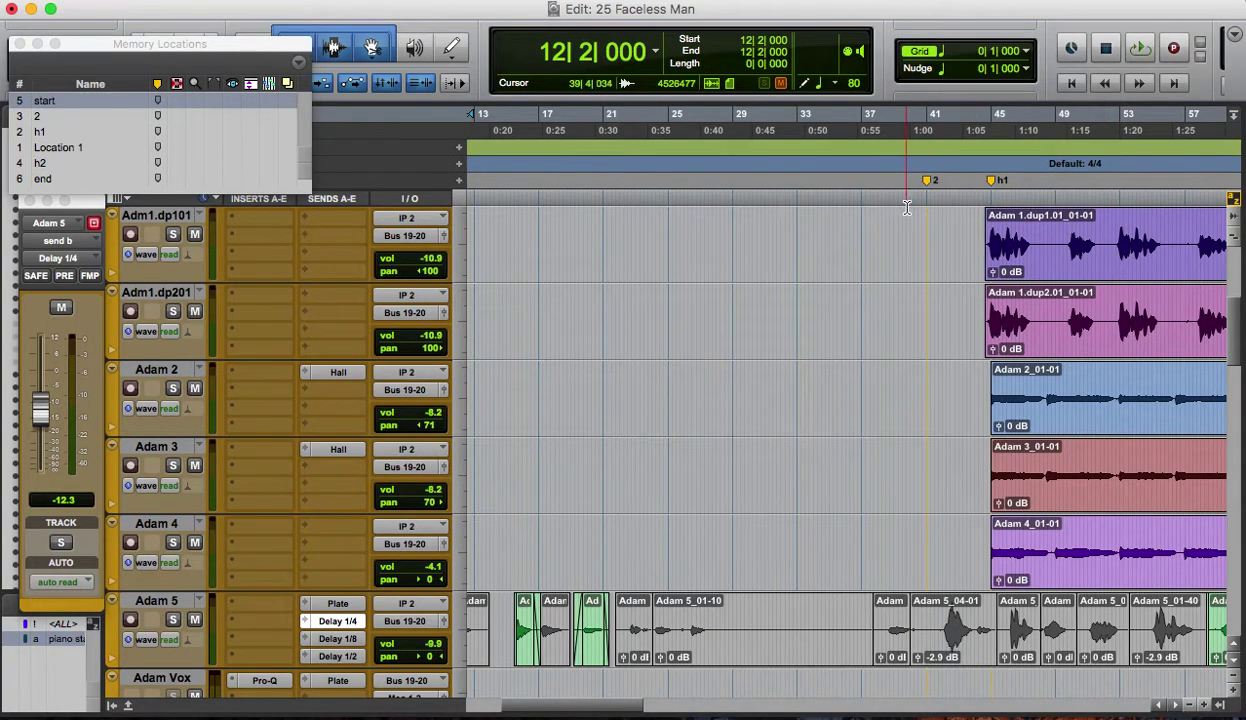
scroll(836, 342, "down", 6)
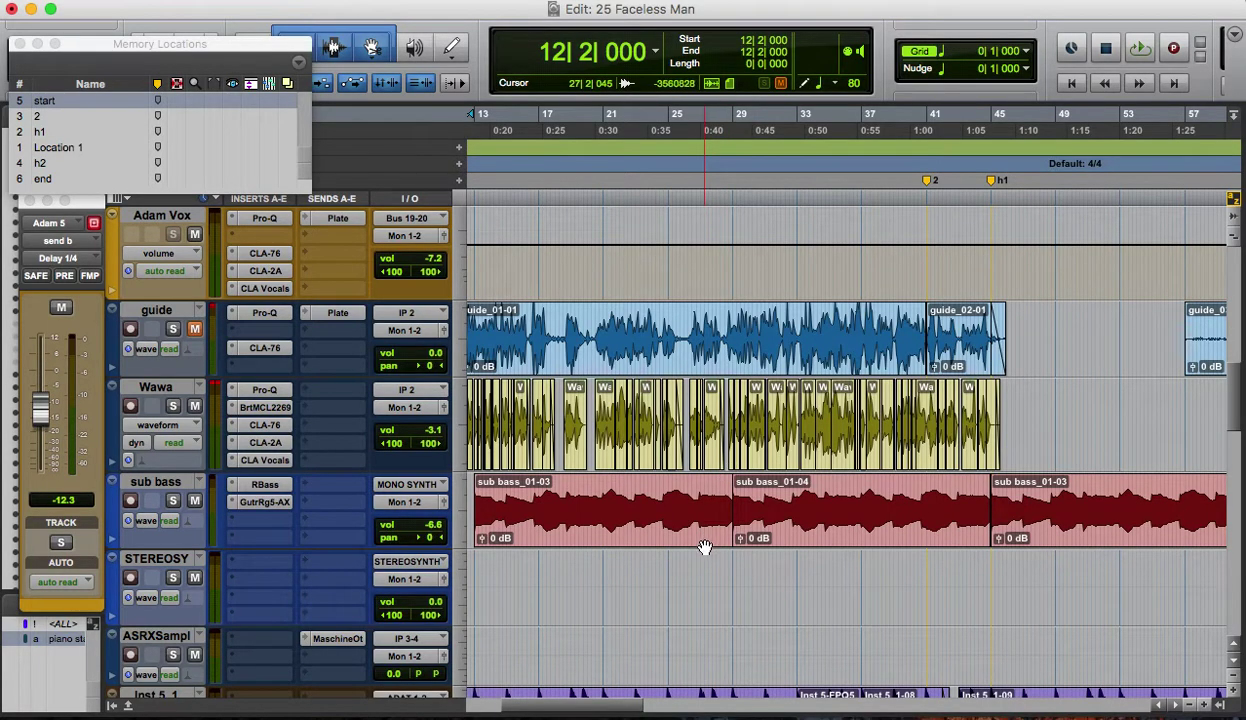
left_click_drag(628, 706, 672, 711)
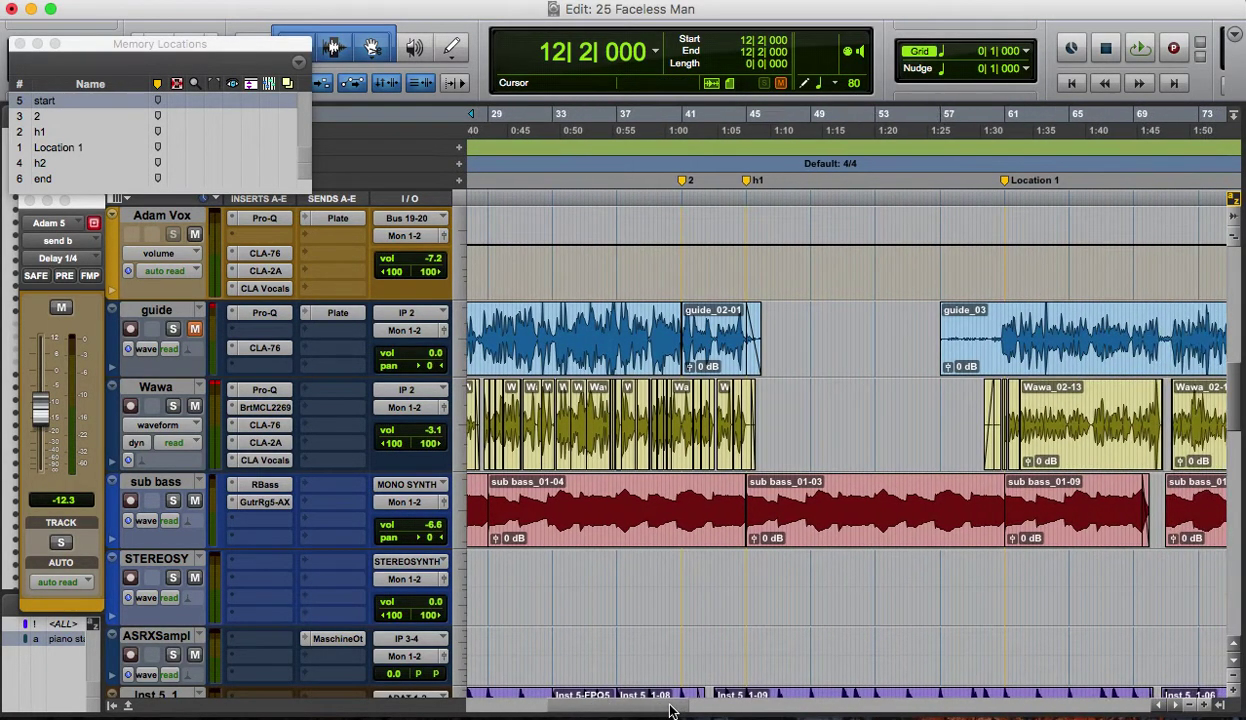
scroll(682, 425, "right", 5)
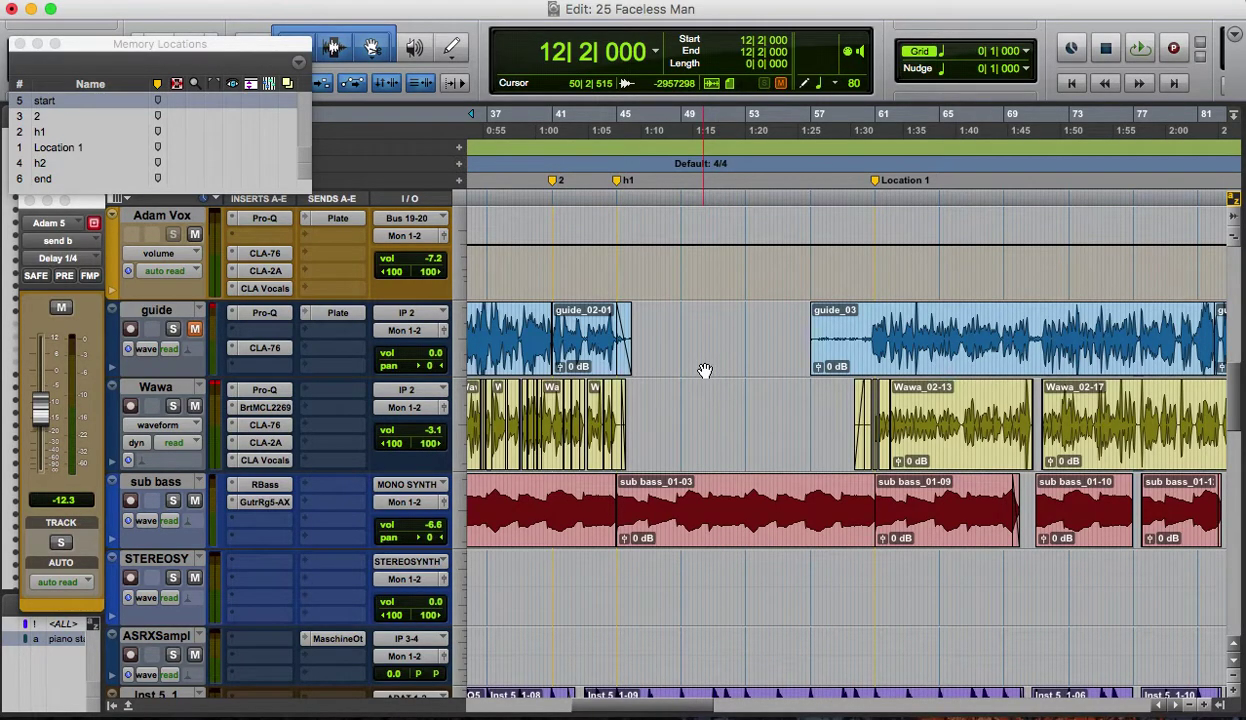
scroll(705, 370, "up", 10)
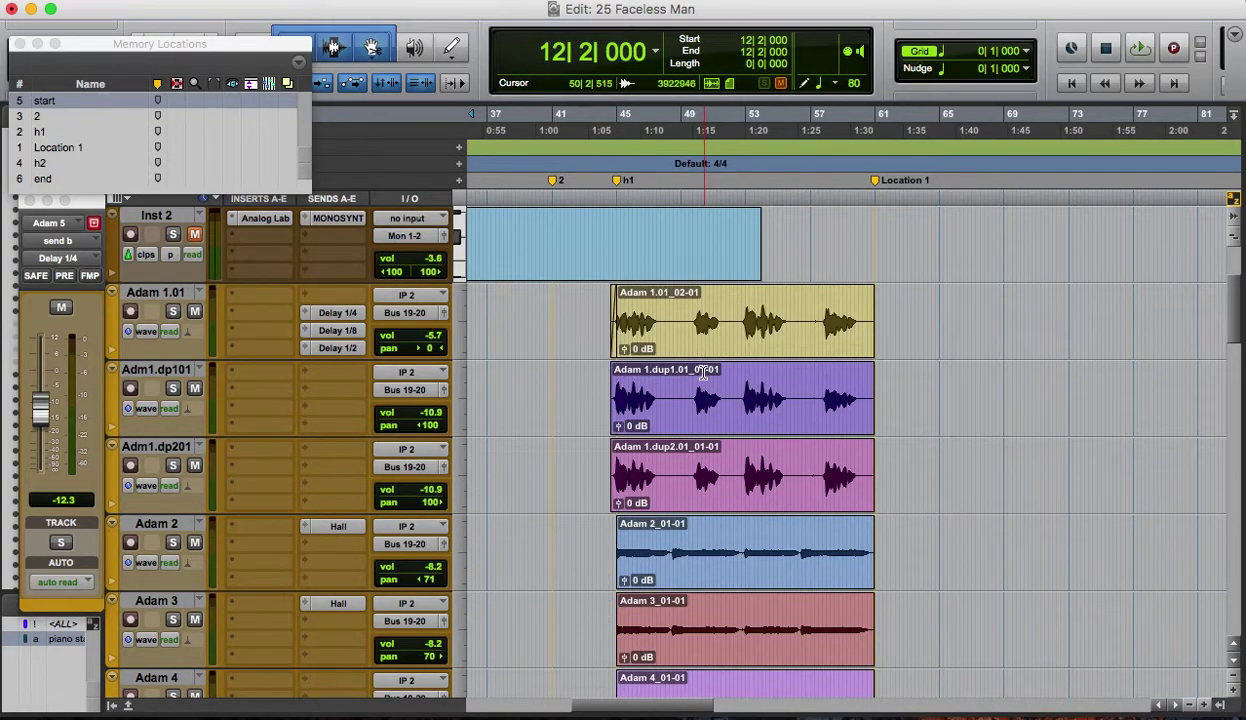
scroll(918, 443, "down", 6)
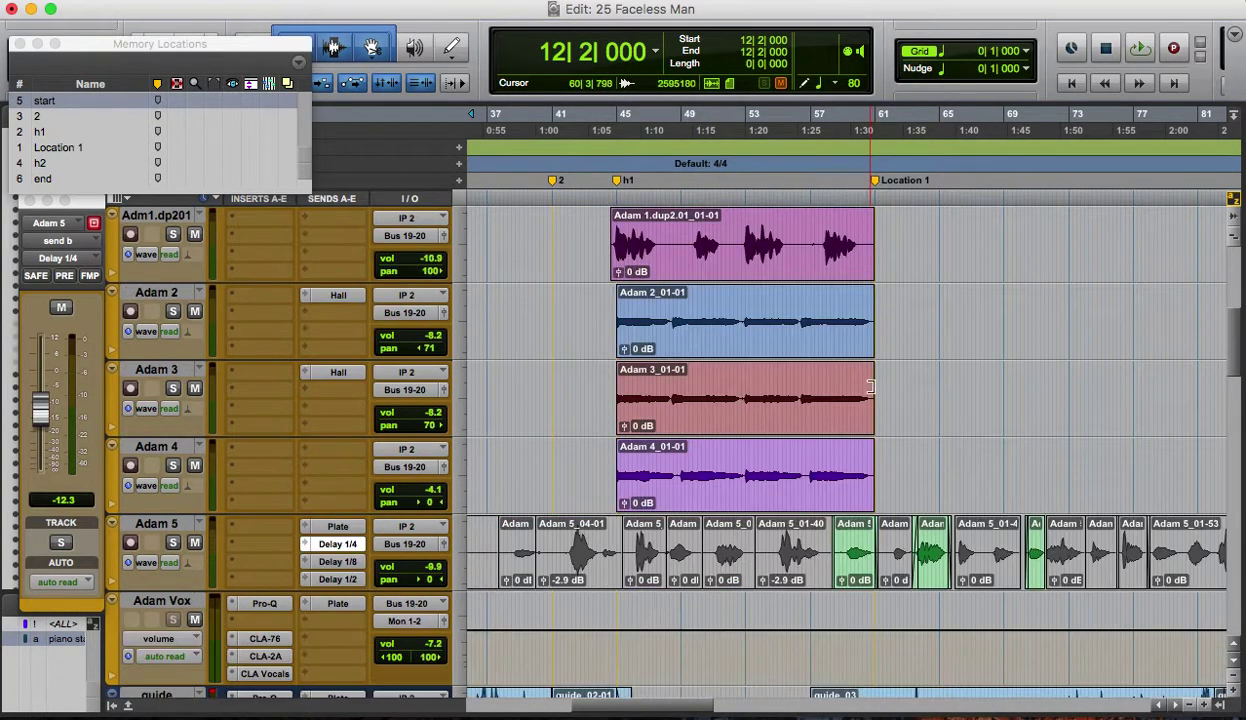